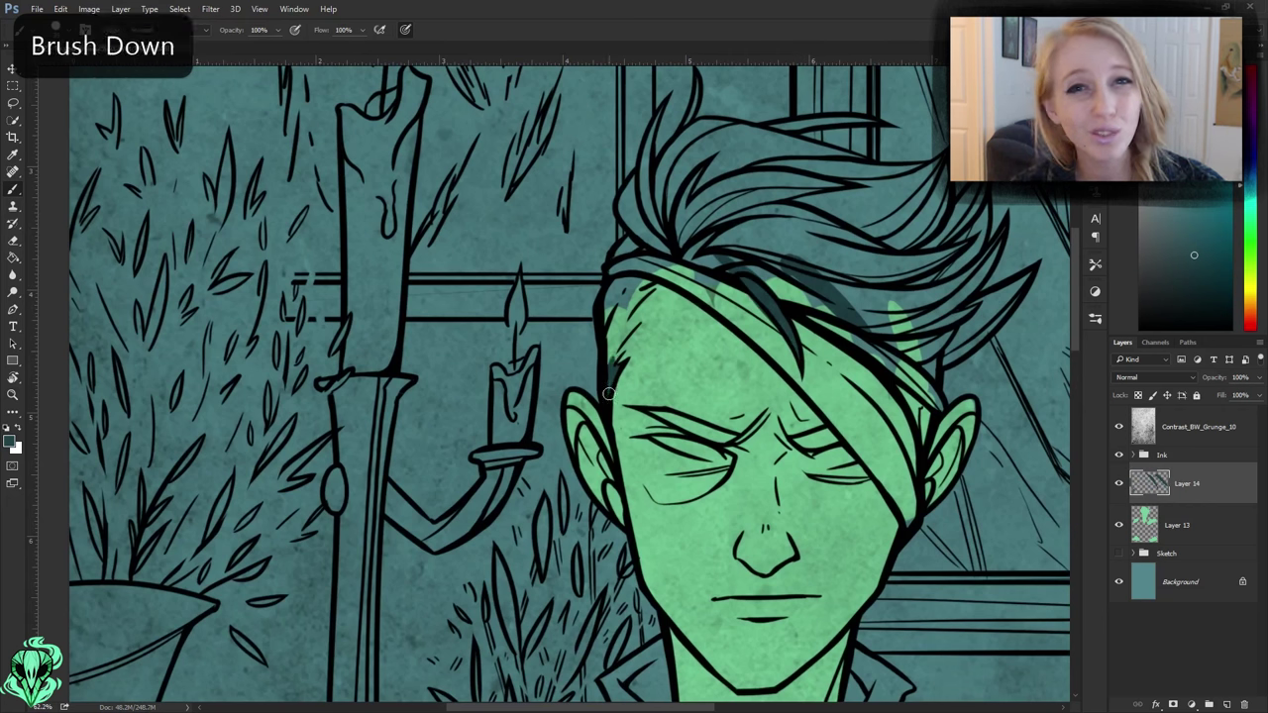
- Paint the character's hair flat dark teal on Layer 14, covering the side of the head and the swept-back top
left_click_drag(656, 287, 609, 355)
key("b")
left_click_drag(760, 205, 684, 164)
key("alt+bracketleft")
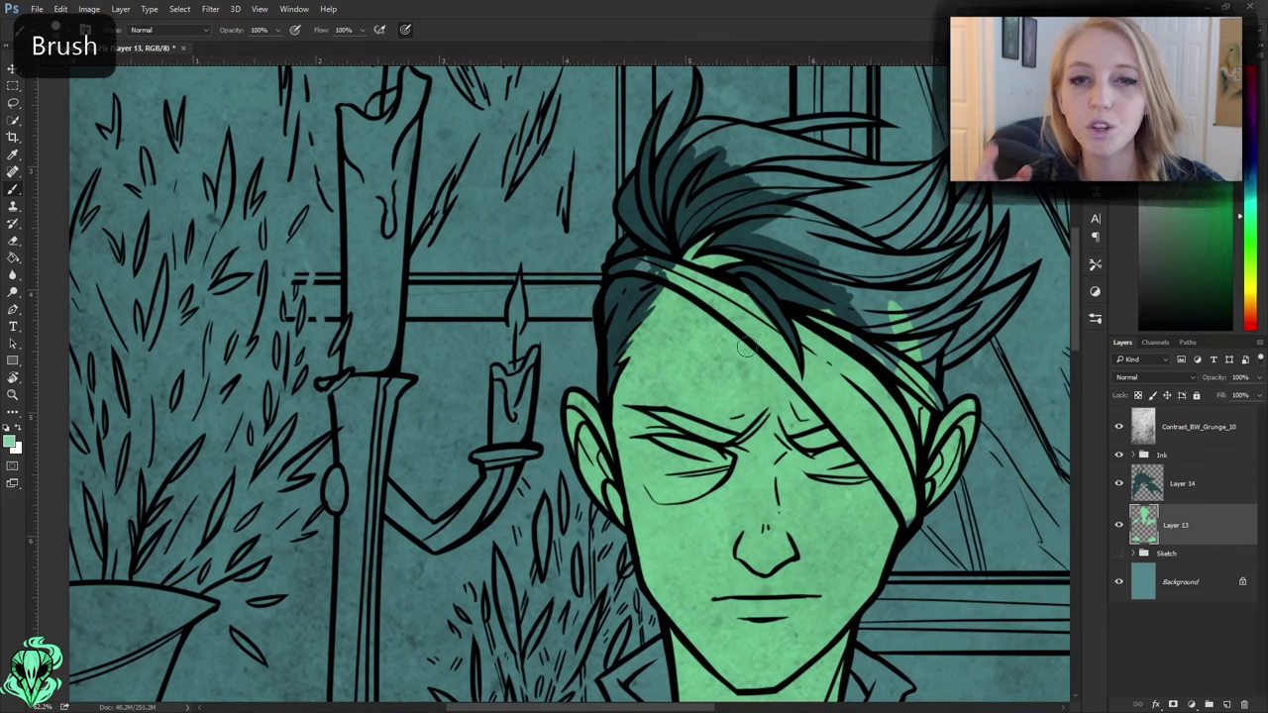
key("alt+bracketright")
left_click_drag(912, 352, 894, 255)
mouse_move(1001, 309)
left_mouse_down()
mouse_move(773, 213)
mouse_move(929, 164)
left_mouse_up()
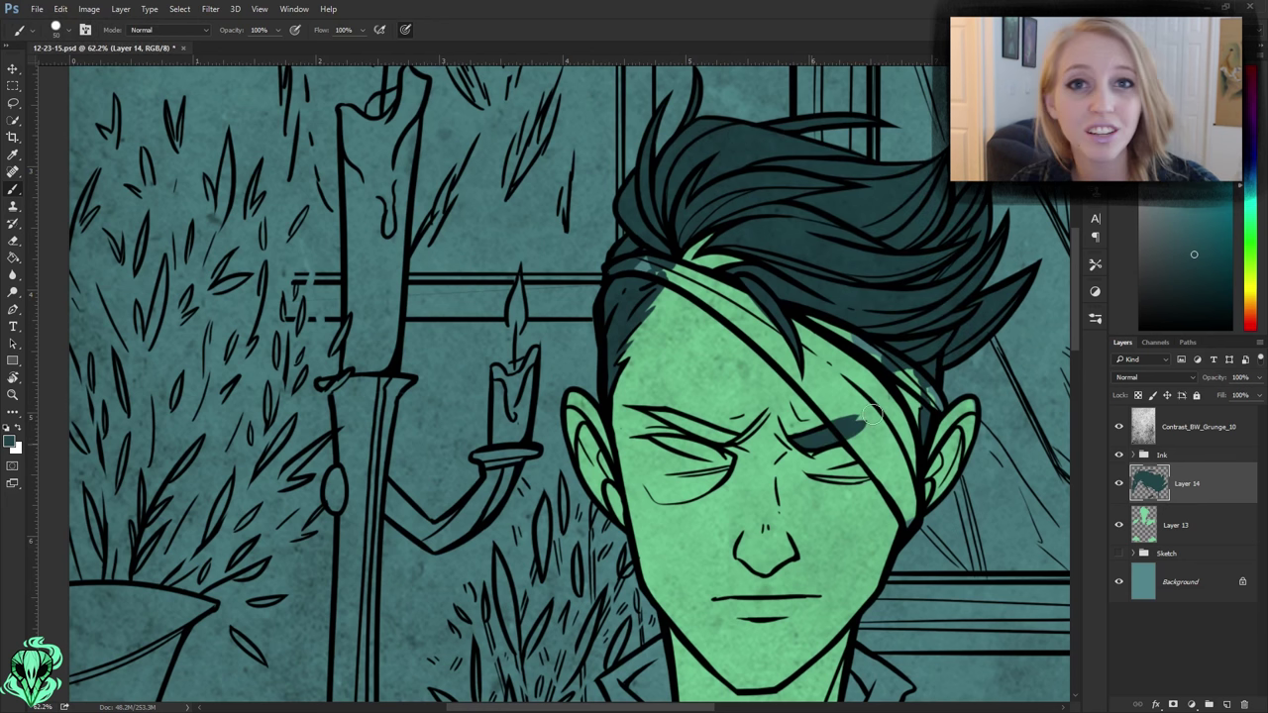
- Add fine black ink lines to the eyebrow on Layer 8 of the Ink group, and return to Layer 14
scroll(808, 439, "down", 5)
left_click(1133, 454)
left_click(1219, 525)
key("z")
left_click(486, 238)
key("b")
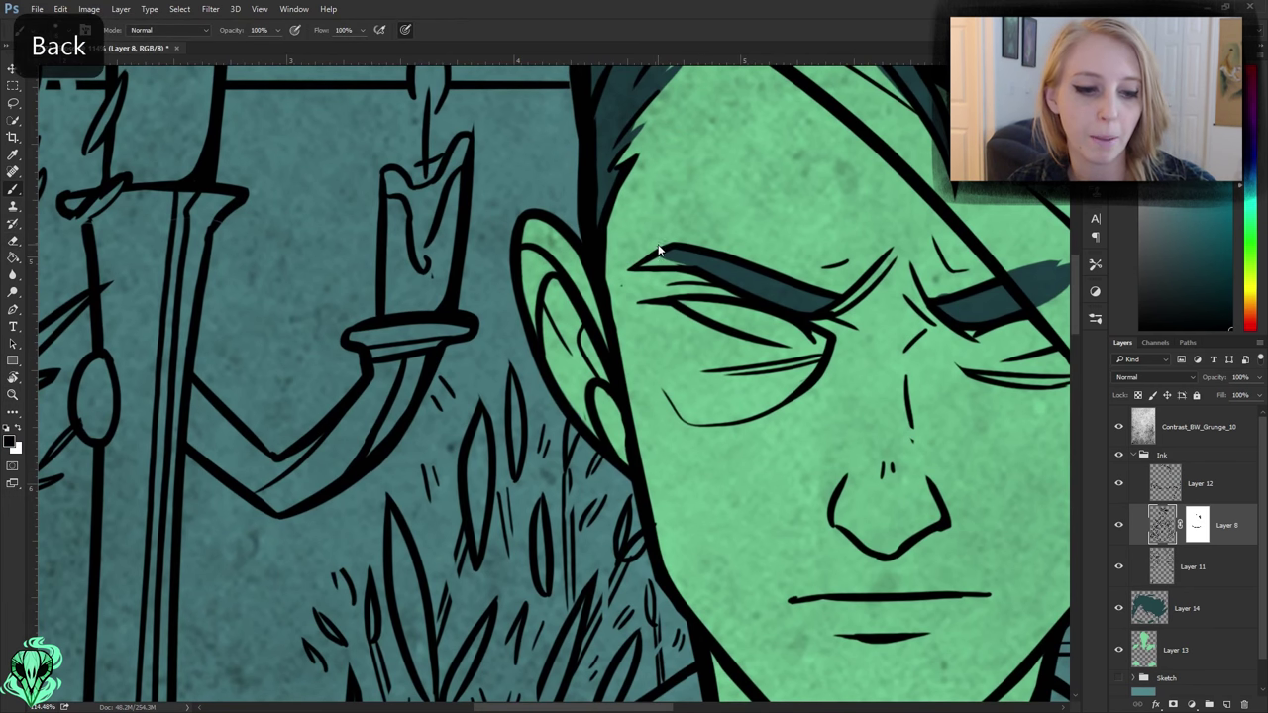
left_click(1189, 608)
left_click(1133, 454)
key("]")
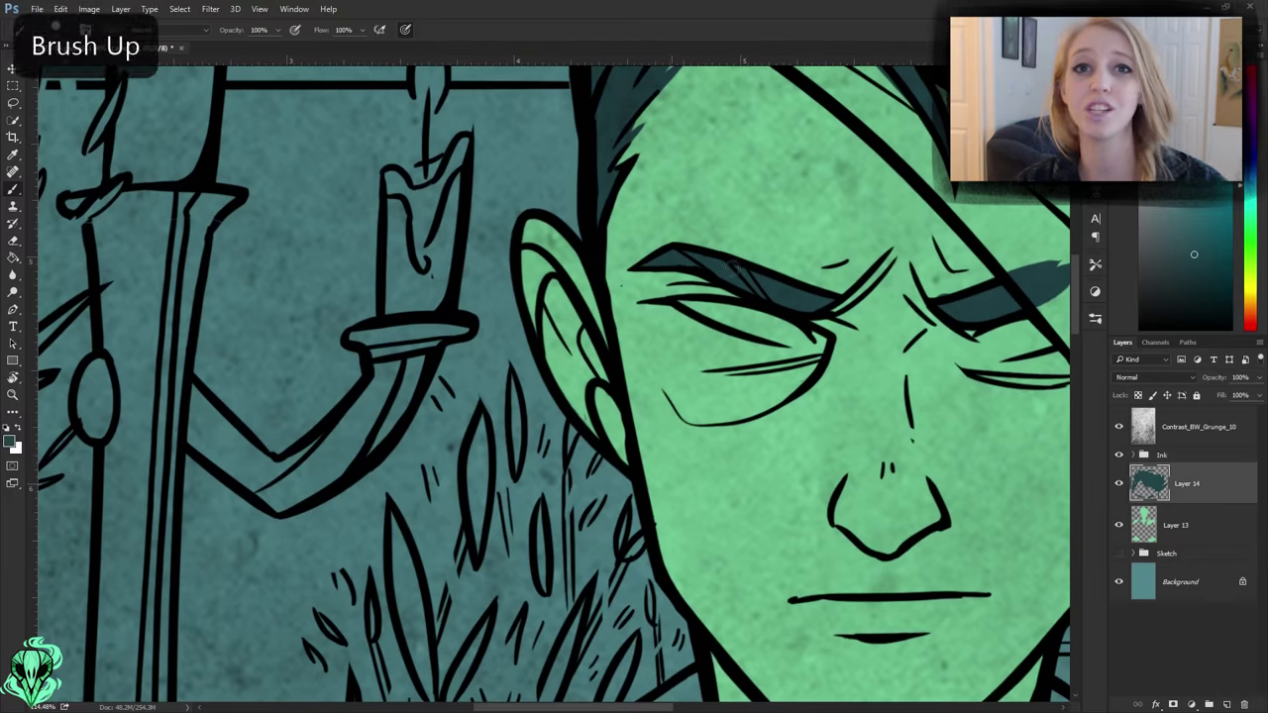
- Paint the shirt with its collar and the trousers between the coat tails flat dark teal on Layer 14
scroll(555, 387, "down", 10)
key("]")
mouse_move(674, 515)
left_mouse_down()
mouse_move(442, 138)
mouse_move(503, 303)
mouse_move(869, 147)
mouse_move(760, 400)
mouse_move(494, 509)
left_mouse_up()
scroll(495, 510, "down", 10)
scroll(618, 470, "down", 5)
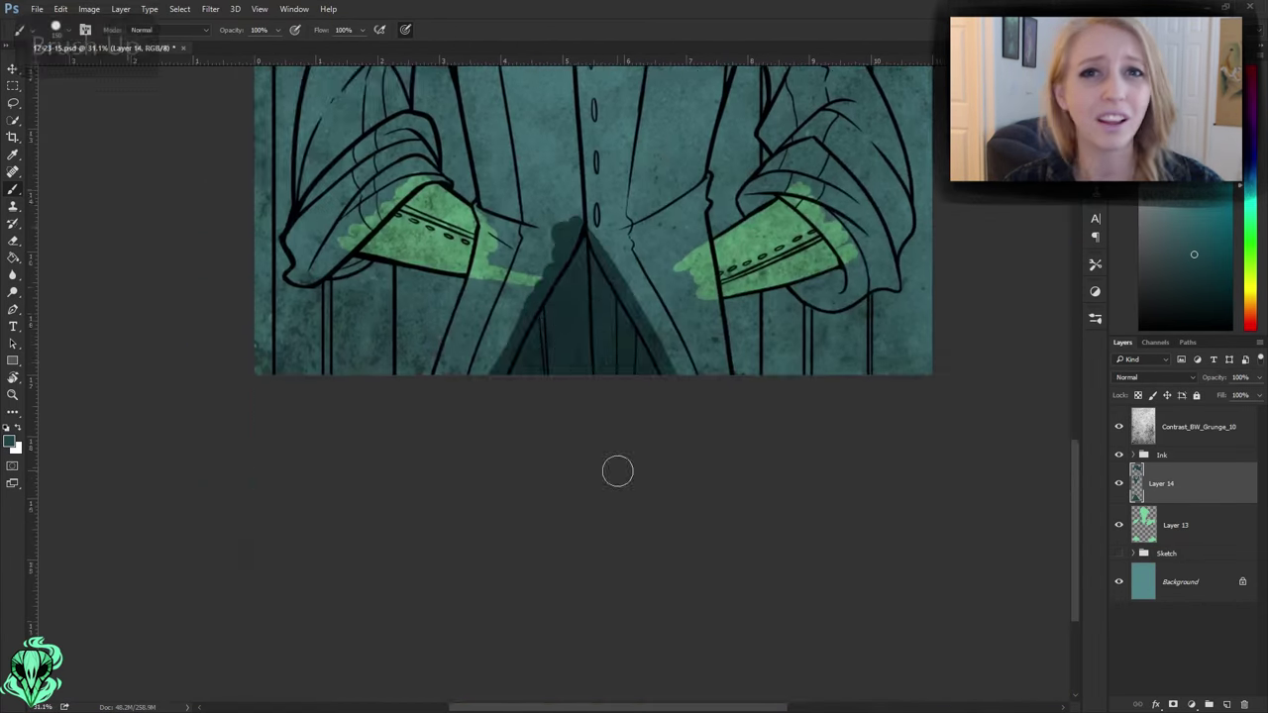
- Paint the hanging flap under the right shoulder piece flat dark teal
scroll(694, 416, "up", 5)
scroll(753, 243, "up", 5)
mouse_move(892, 376)
left_mouse_down()
mouse_move(962, 391)
mouse_move(935, 397)
left_mouse_up()
scroll(934, 397, "up", 5)
scroll(510, 533, "down", 5)
key("ctrl+0")
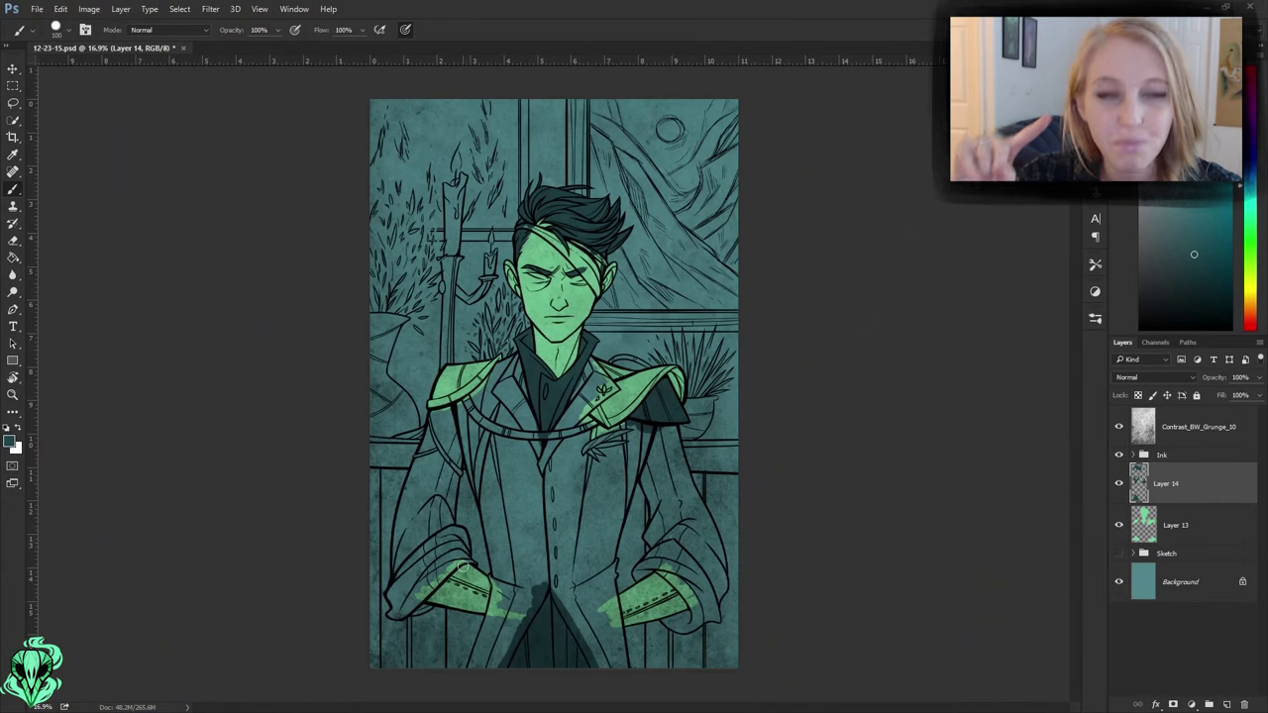
- Add a new layer above the dark teal one and start painting the coat's upper front bright turquoise green
key("ctrl+shift+alt+n")
scroll(489, 536, "up", 8)
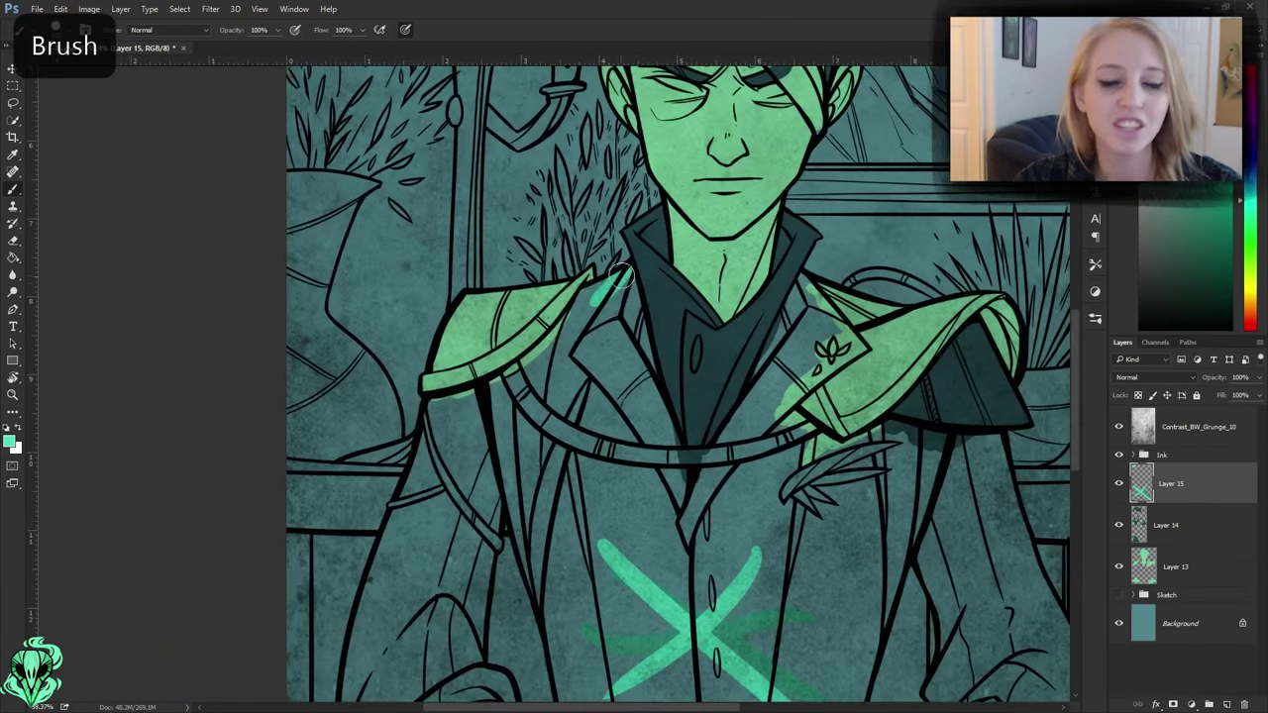
left_click_drag(693, 248, 693, 337)
left_click_drag(614, 416, 773, 238)
left_click_drag(812, 188, 842, 407)
- Paint the coat's left sleeve and rolled cuff turquoise green, along with the adjoining strip of the coat front
scroll(595, 396, "down", 3)
left_click_drag(426, 417, 327, 614)
left_click_drag(523, 278, 515, 382)
scroll(515, 379, "up", 5)
left_click_drag(654, 148, 635, 367)
left_click_drag(555, 238, 595, 555)
left_click_drag(436, 159, 436, 634)
scroll(467, 317, "down", 3)
scroll(594, 297, "left", 2)
mouse_move(735, 238)
left_mouse_down()
mouse_move(553, 366)
mouse_move(680, 236)
mouse_move(445, 481)
left_mouse_up()
scroll(538, 446, "up", 5)
left_click_drag(555, 149, 555, 416)
scroll(555, 396, "down", 2)
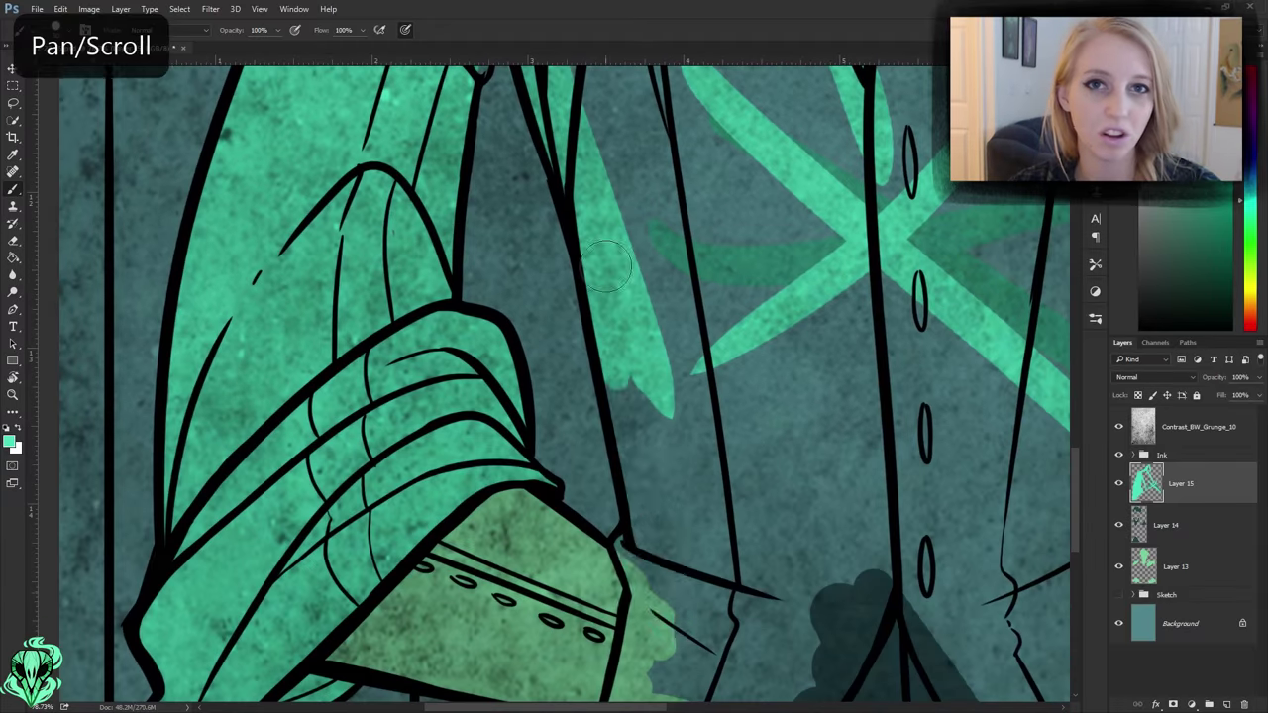
- Fill the coat's lower front and tails with turquoise green, using a larger brush for the wide areas
left_click_drag(644, 386, 679, 634)
scroll(644, 495, "down", 3)
left_click_drag(525, 337, 495, 570)
mouse_move(694, 376)
left_mouse_down()
mouse_move(661, 508)
mouse_move(843, 248)
left_mouse_up()
scroll(555, 317, "right", 3)
key("]")
left_click_drag(635, 248, 753, 496)
scroll(555, 396, "up", 2)
mouse_move(555, 228)
left_mouse_down()
mouse_move(678, 388)
mouse_move(909, 322)
left_mouse_up()
key("[")
scroll(909, 322, "up", 5)
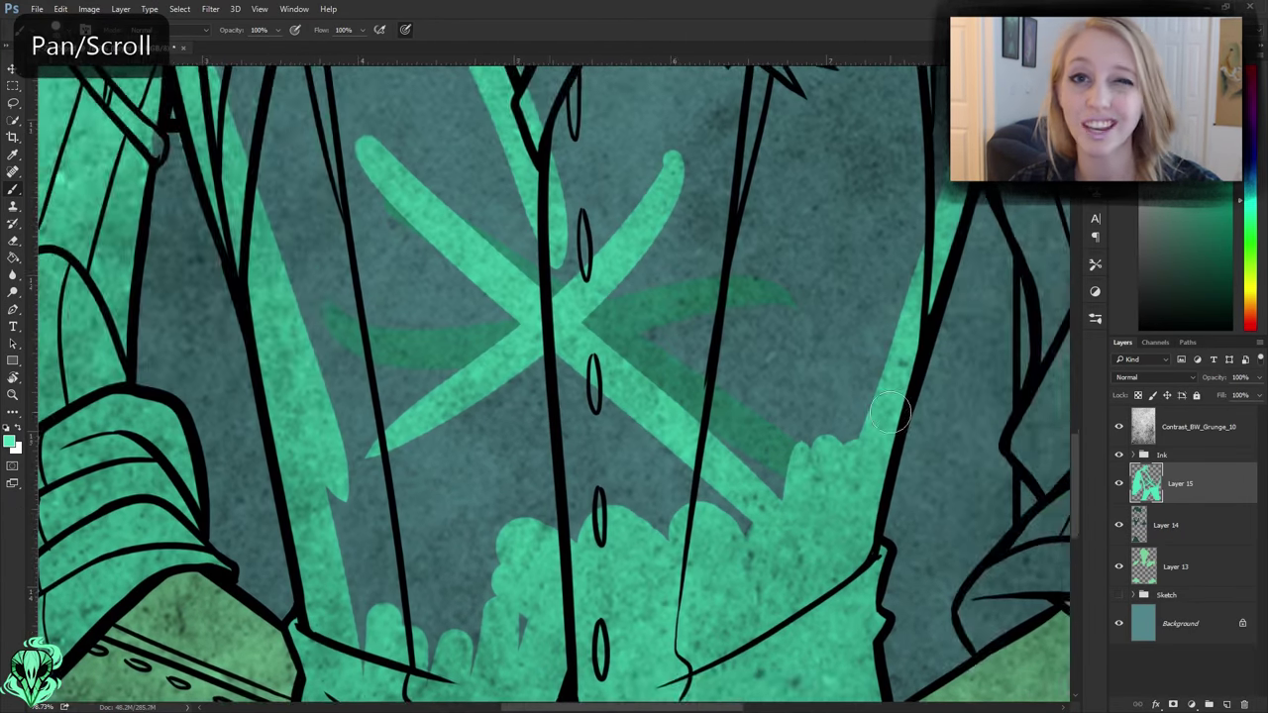
- Paint the coat's right sleeve and rolled cuff turquoise green, erasing the paint that spills outside the lines
scroll(909, 322, "right", 5)
scroll(974, 434, "right", 2)
left_click_drag(974, 434, 842, 119)
left_click_drag(773, 248, 595, 436)
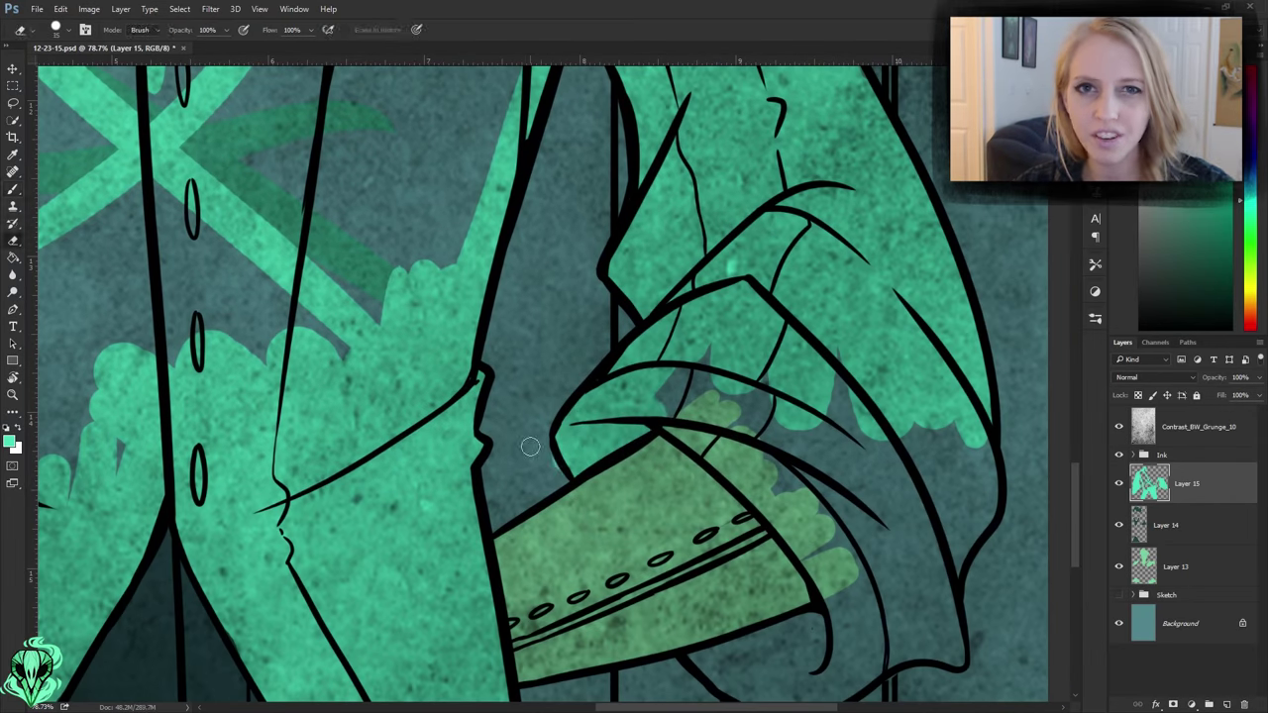
left_click_drag(714, 594, 898, 479)
scroll(898, 478, "down", 8)
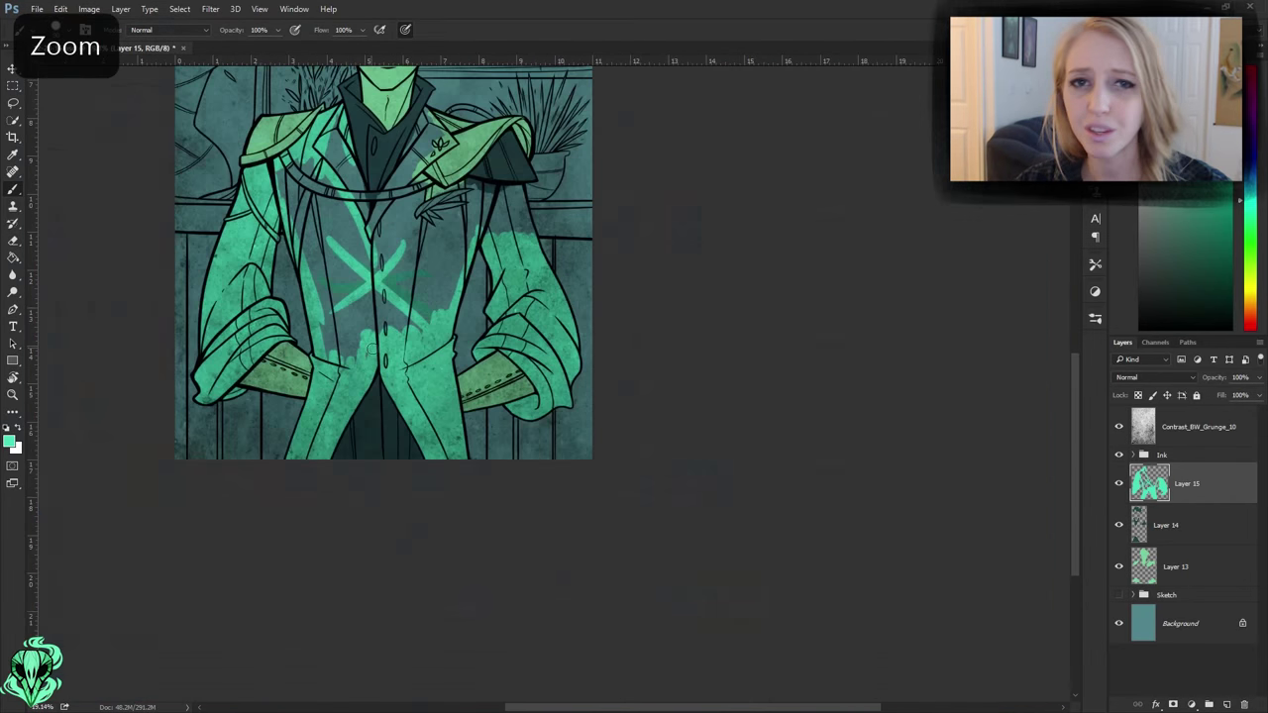
- Fill the remaining coat torso and chest up to the lapels with turquoise green using a larger brush
scroll(535, 298, "up", 6)
key("]")
mouse_move(476, 188)
left_mouse_down()
mouse_move(547, 289)
mouse_move(297, 317)
mouse_move(198, 446)
left_mouse_up()
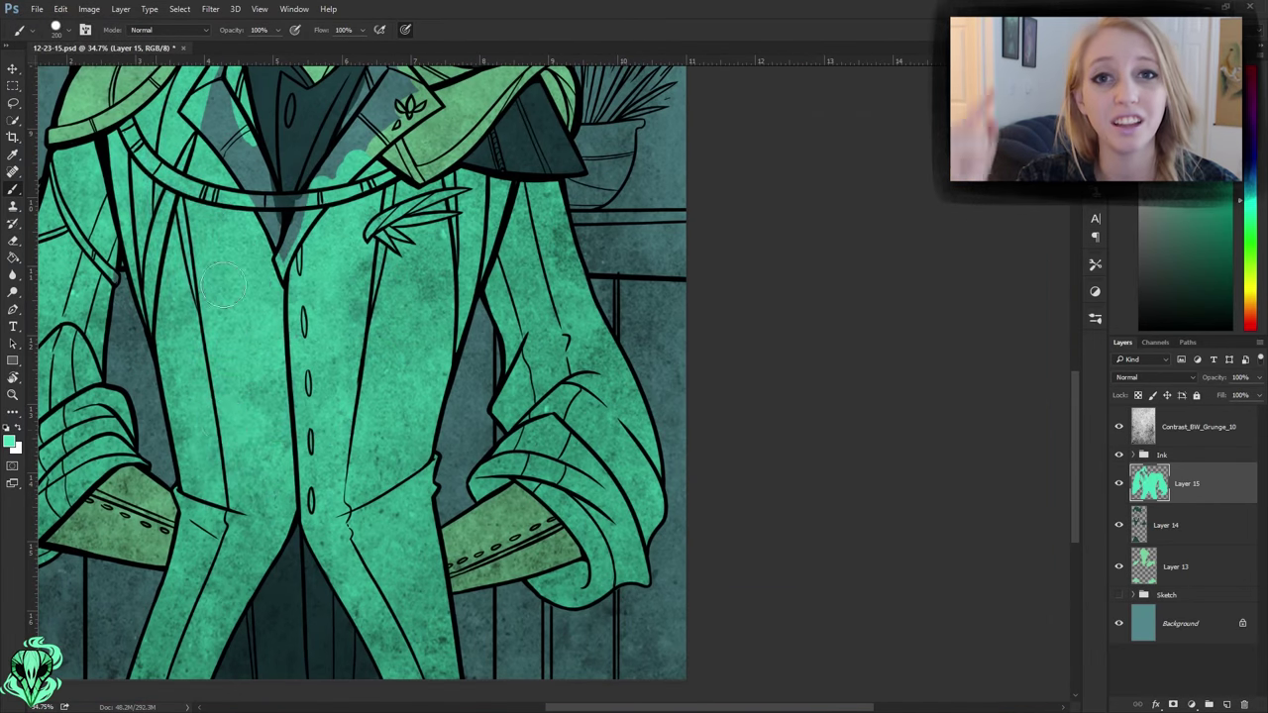
scroll(297, 297, "up", 3)
left_click_drag(297, 169, 400, 303)
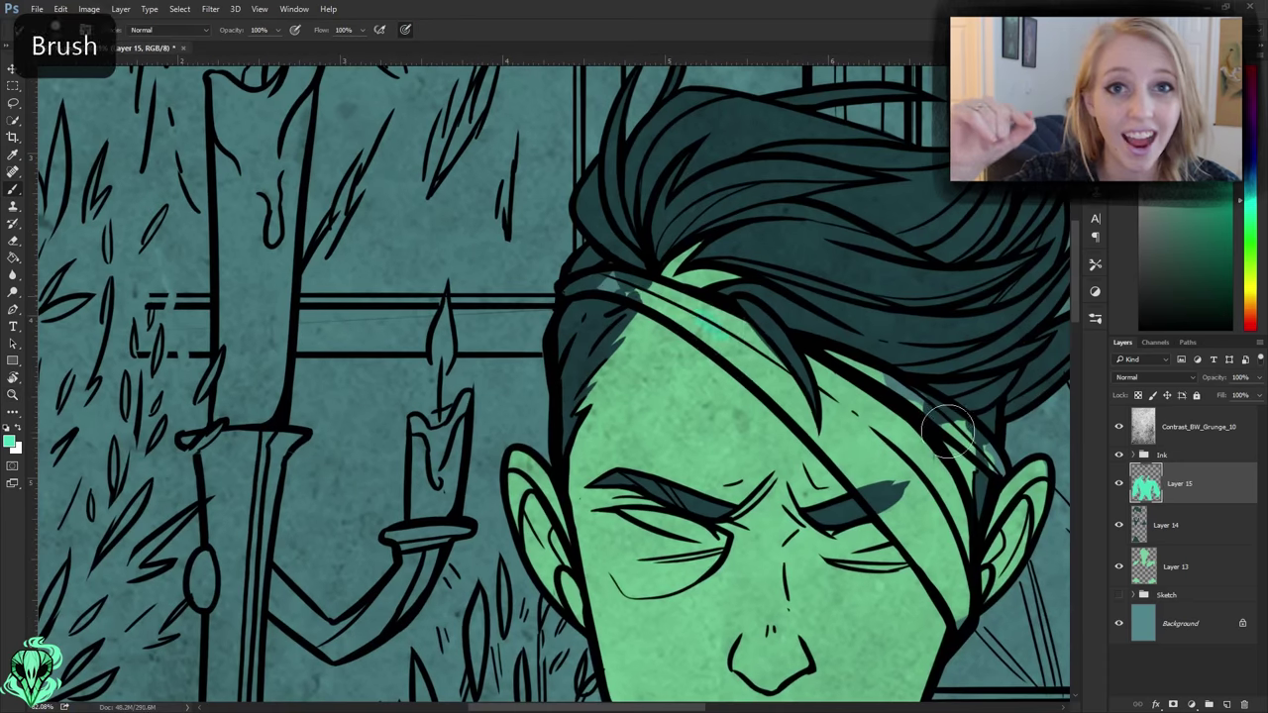
- Paint the band running across the forehead and over one eye dark green, and switch to Layer 14
key("[")
mouse_move(594, 287)
left_mouse_down()
mouse_move(829, 424)
mouse_move(885, 426)
left_mouse_up()
key("alt+bracketleft")
scroll(885, 426, "down", 8)
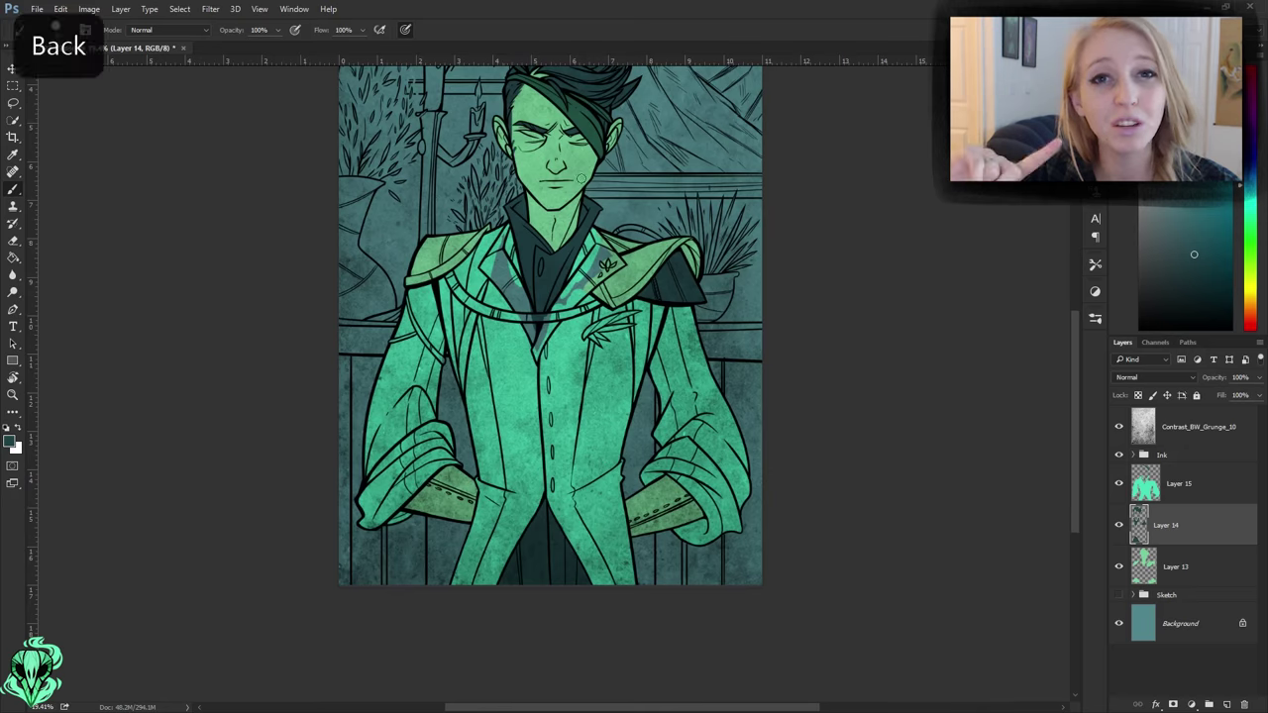
- Draw fine dark teal stubble strokes along the jaw, chin and upper lip on a new layer with a small brush
scroll(521, 150, "up", 3)
key("bracketleft")
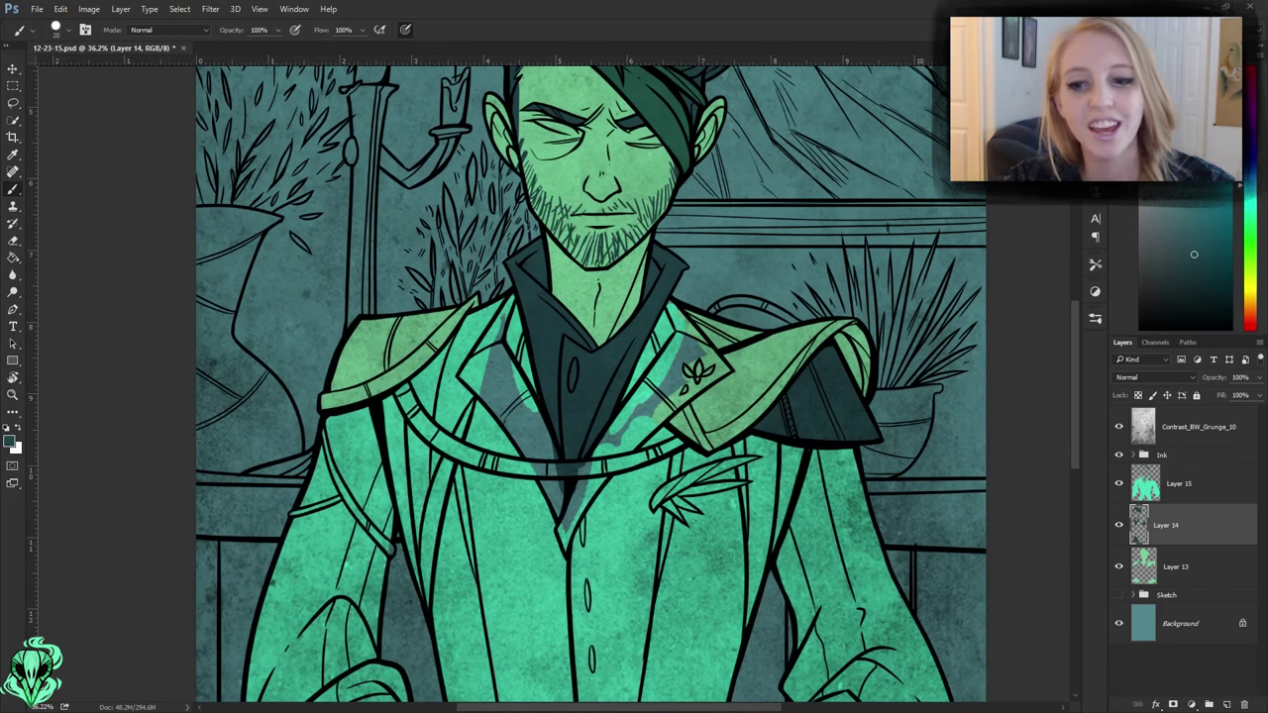
scroll(511, 288, "down", 3)
scroll(515, 297, "up", 3)
key("b")
key("bracketleft")
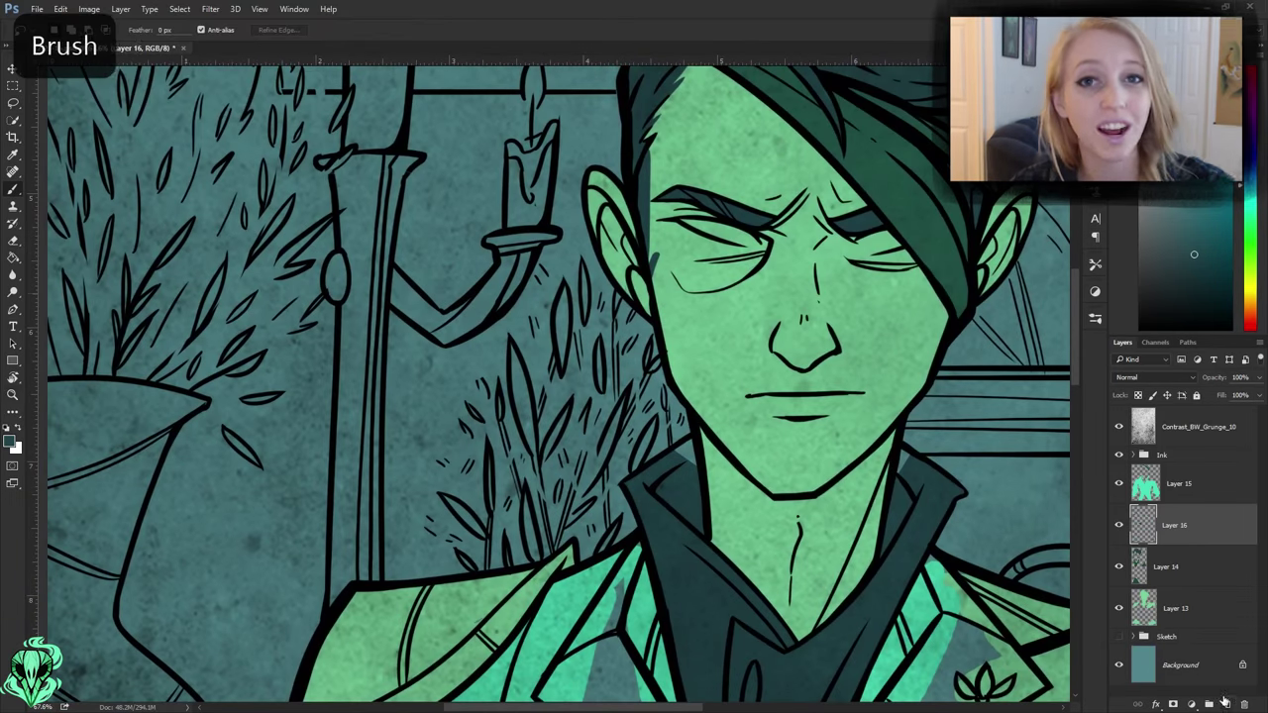
left_click_drag(863, 404, 837, 465)
left_click_drag(900, 376, 789, 465)
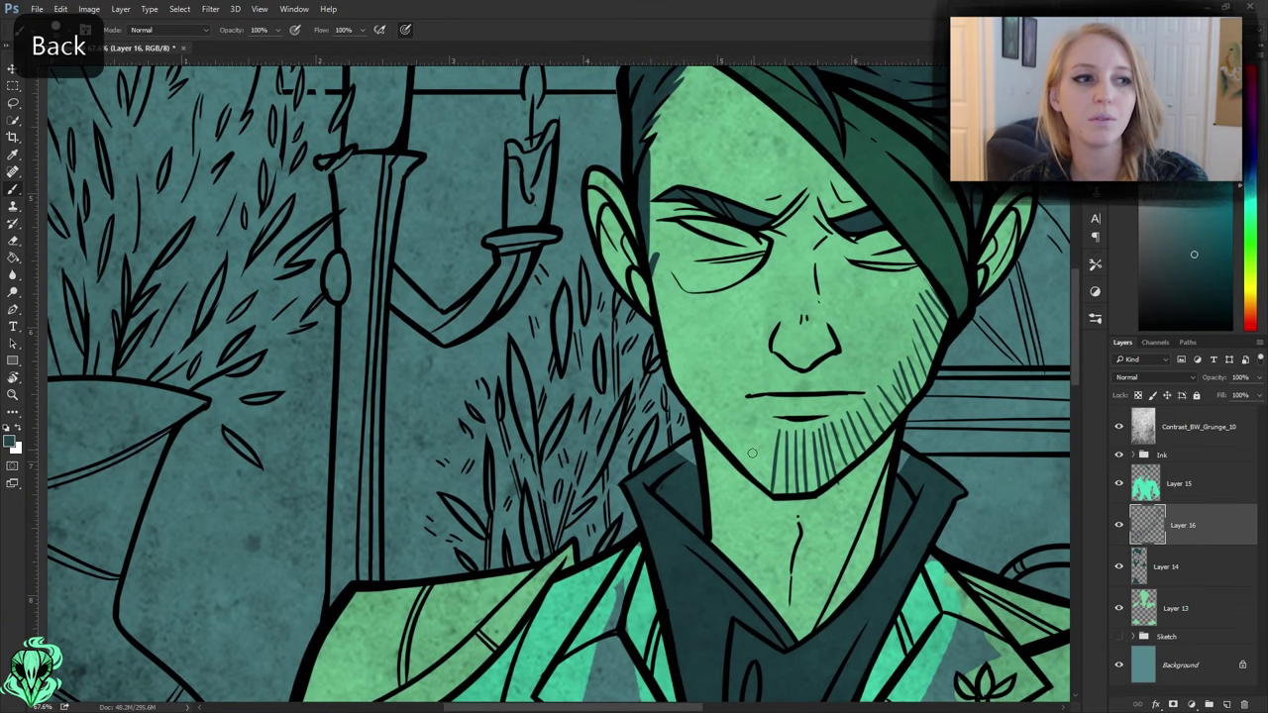
left_click_drag(694, 359, 680, 381)
left_click_drag(914, 331, 901, 355)
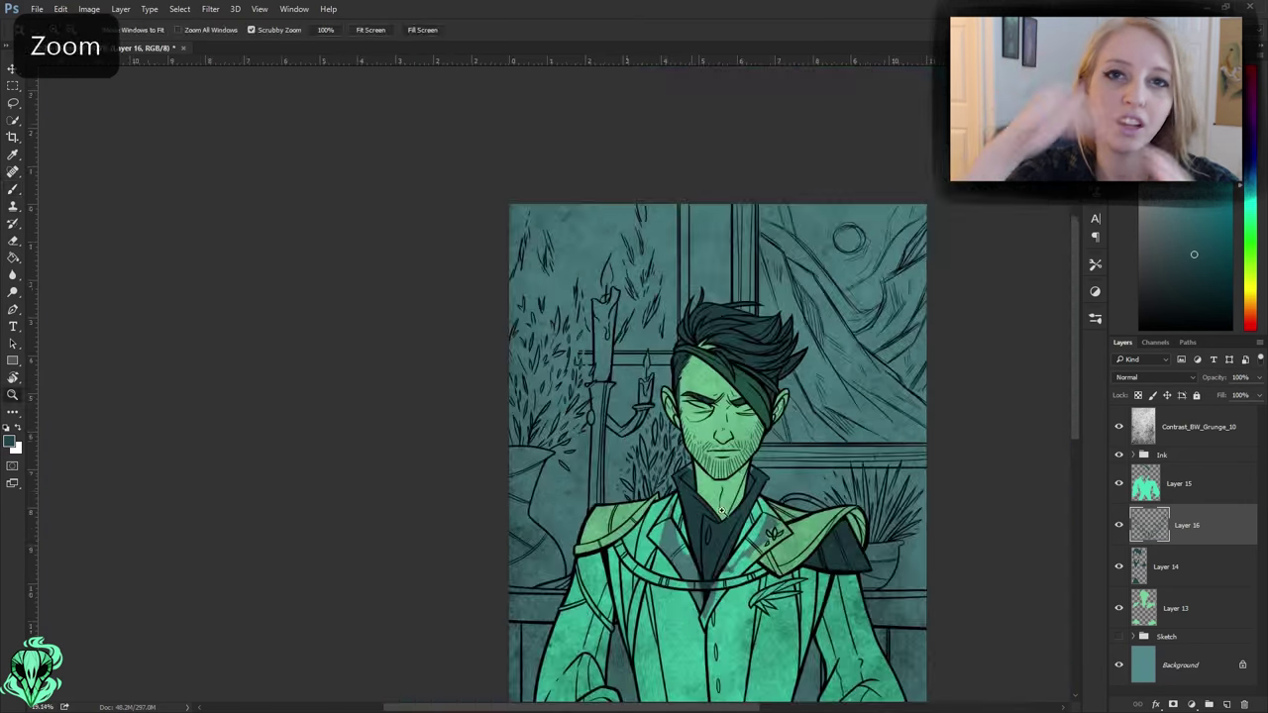
- Try shading the jaw with a larger brush on the stubble layer in Multiply mode at 49% opacity
scroll(693, 376, "down", 5)
scroll(693, 376, "up", 4)
key("bracketright")
left_click_drag(842, 342, 793, 436)
key("ctrl+z")
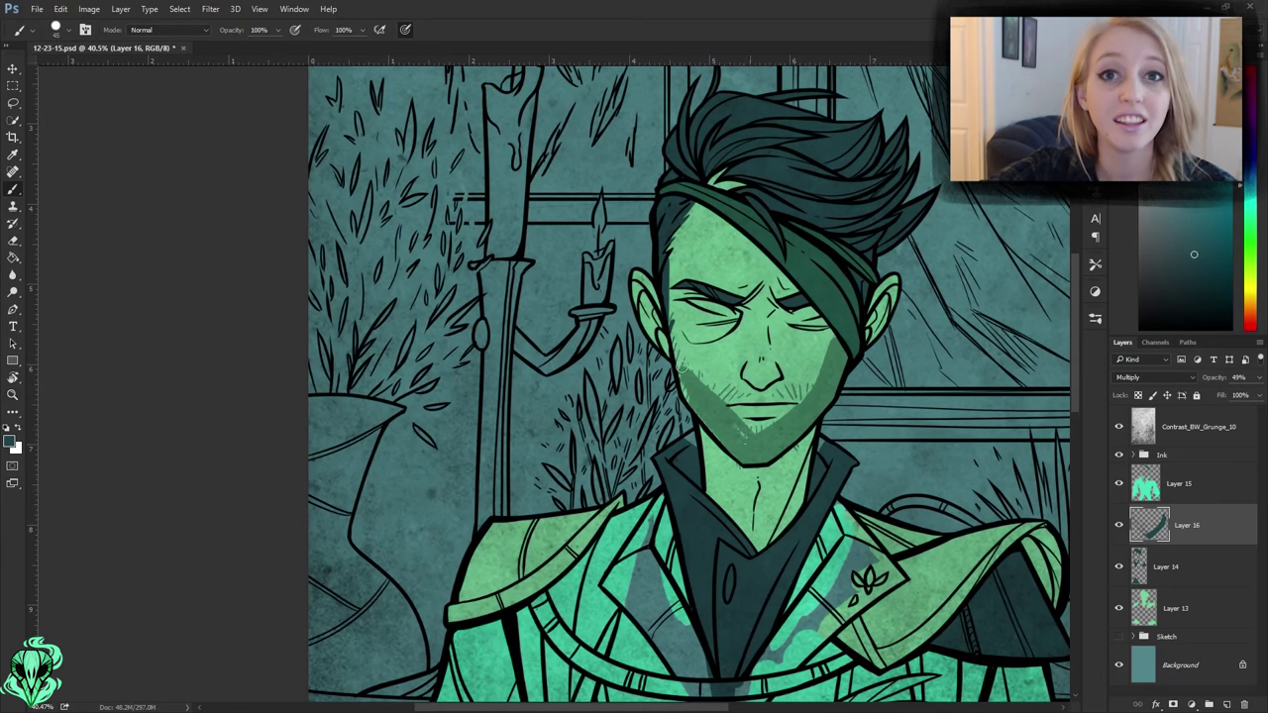
key("ctrl+s")
key("ctrl+0")
key("ctrl+alt+z")
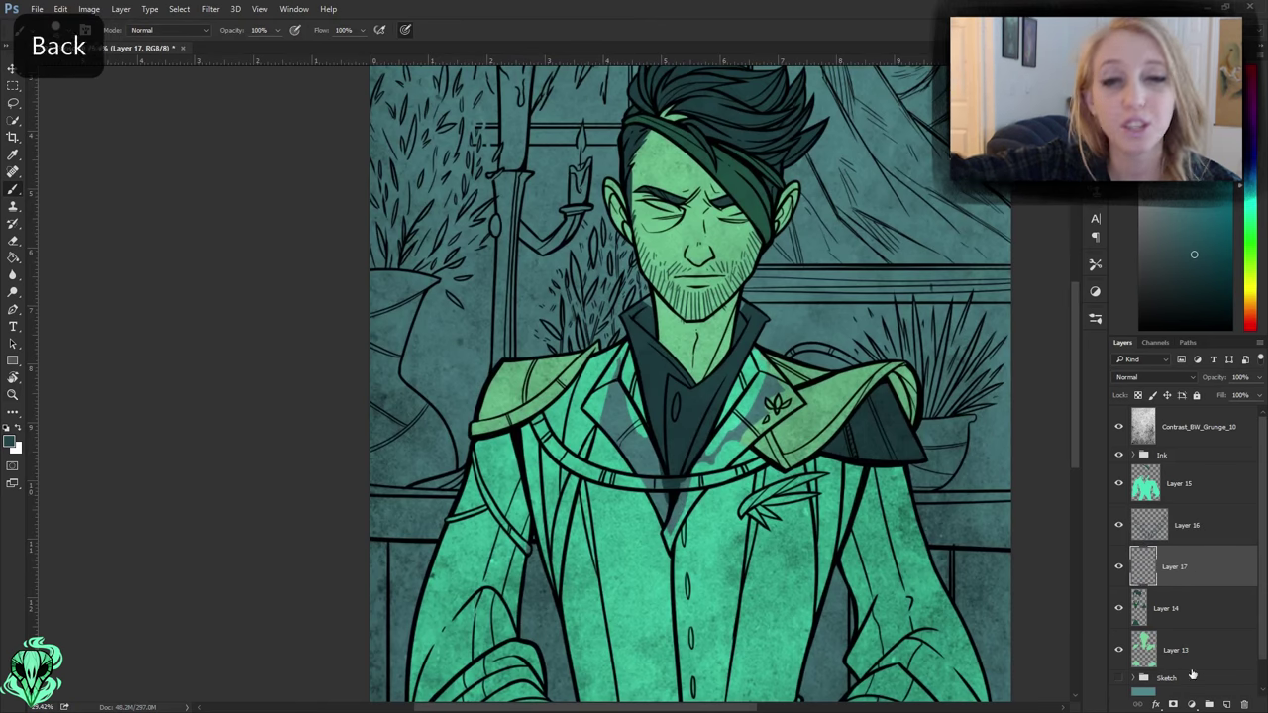
- Shade the jaw and upper lip beneath the stubble dark teal on a layer at 42% opacity, and tidy it with the Eraser
key("b")
scroll(674, 277, "up", 4)
left_click_drag(678, 310, 783, 408)
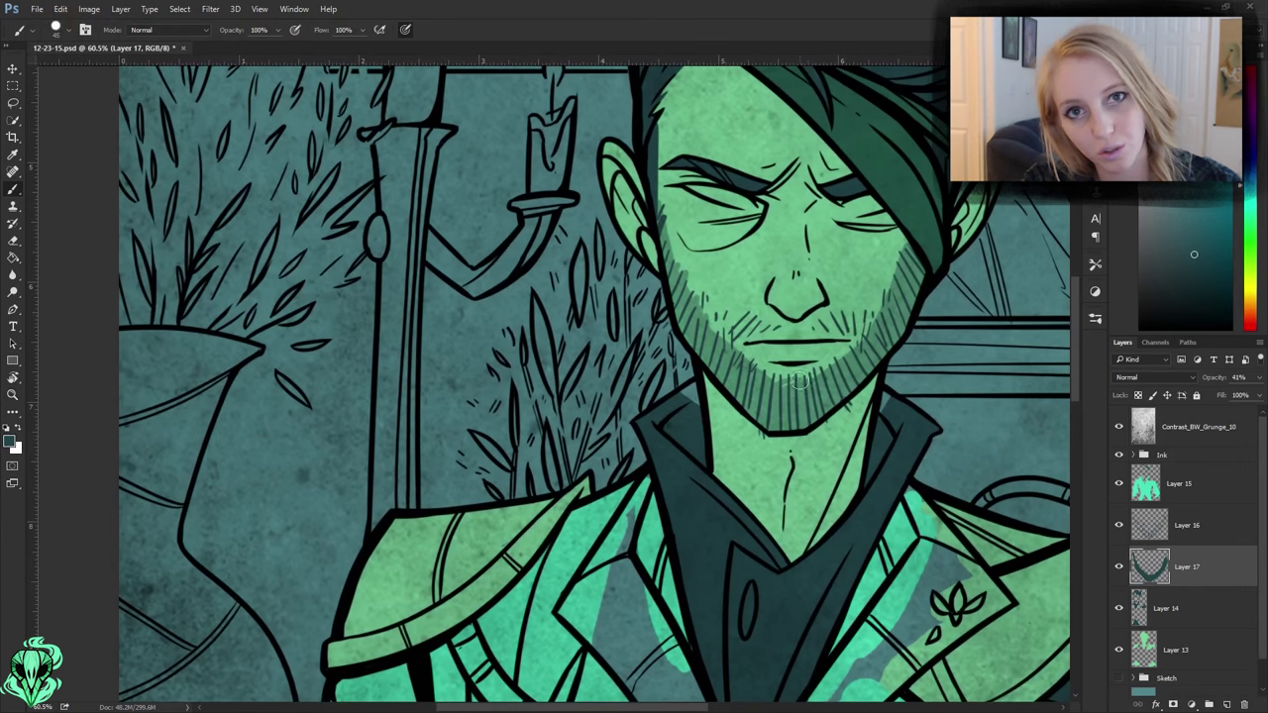
key("ctrl+alt+z")
key("bracketleft")
key("e")
key("ctrl+alt+z")
left_click_drag(862, 335, 735, 331)
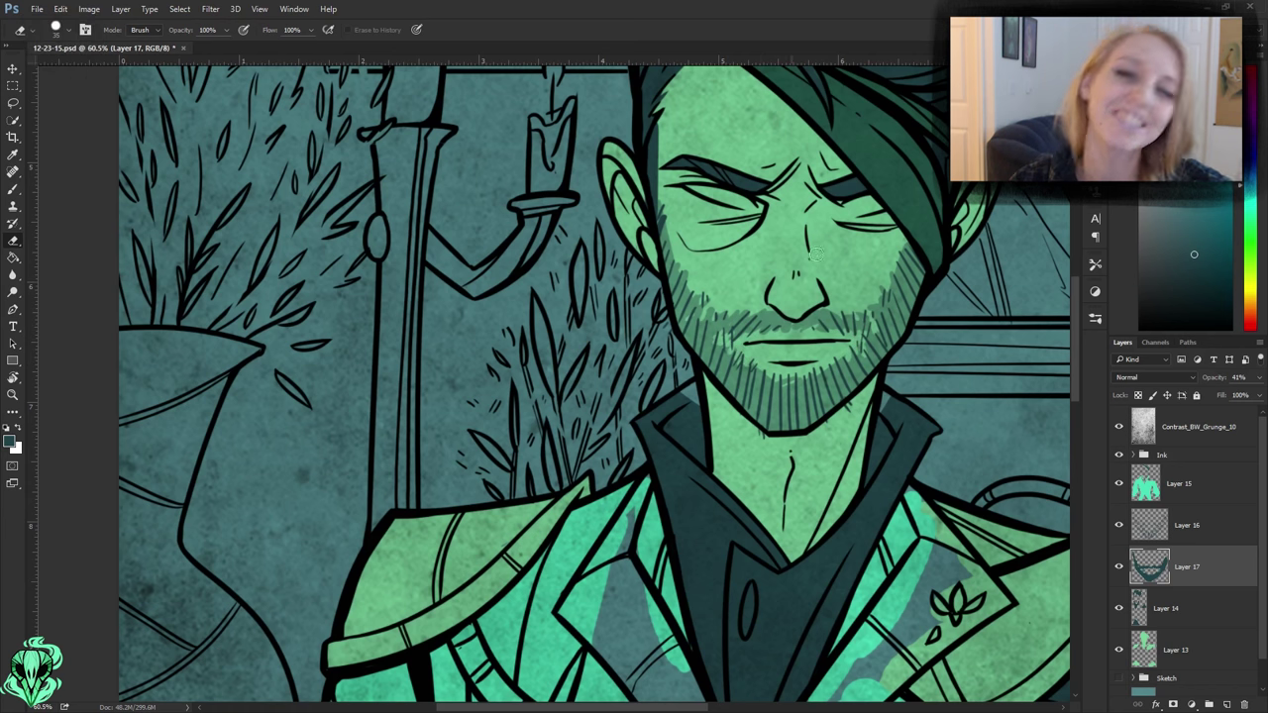
key("ctrl+alt+z")
key("ctrl+0")
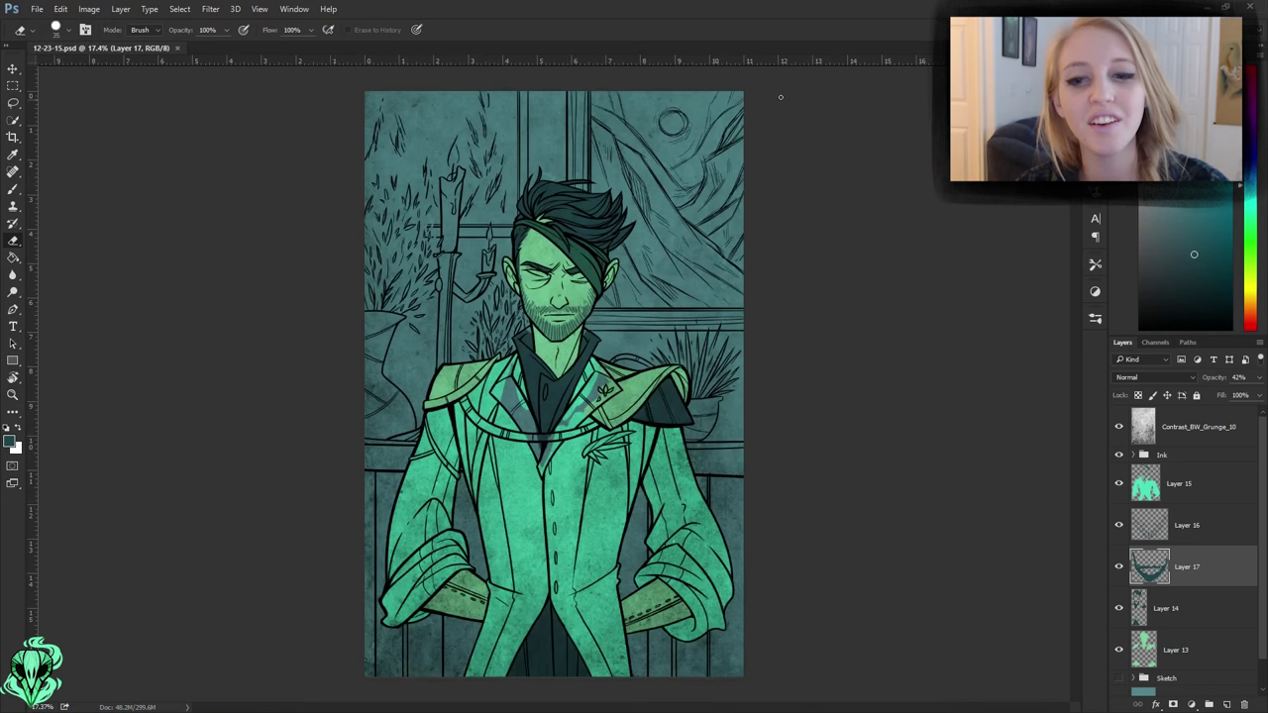
- Add a new layer above the coat colour and paint both lapels dark green
key("b")
key("ctrl+shift+alt+n")
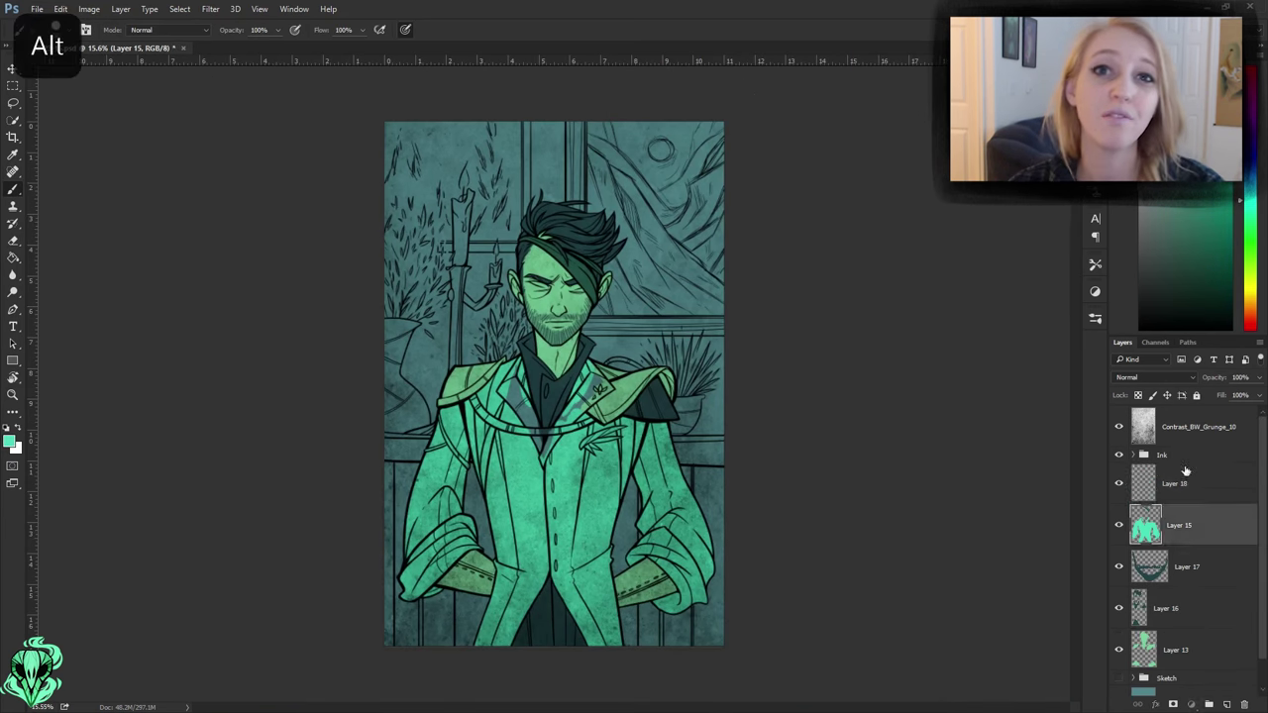
key("ctrl+plus")
key("bracketright")
left_click_drag(578, 575, 720, 292)
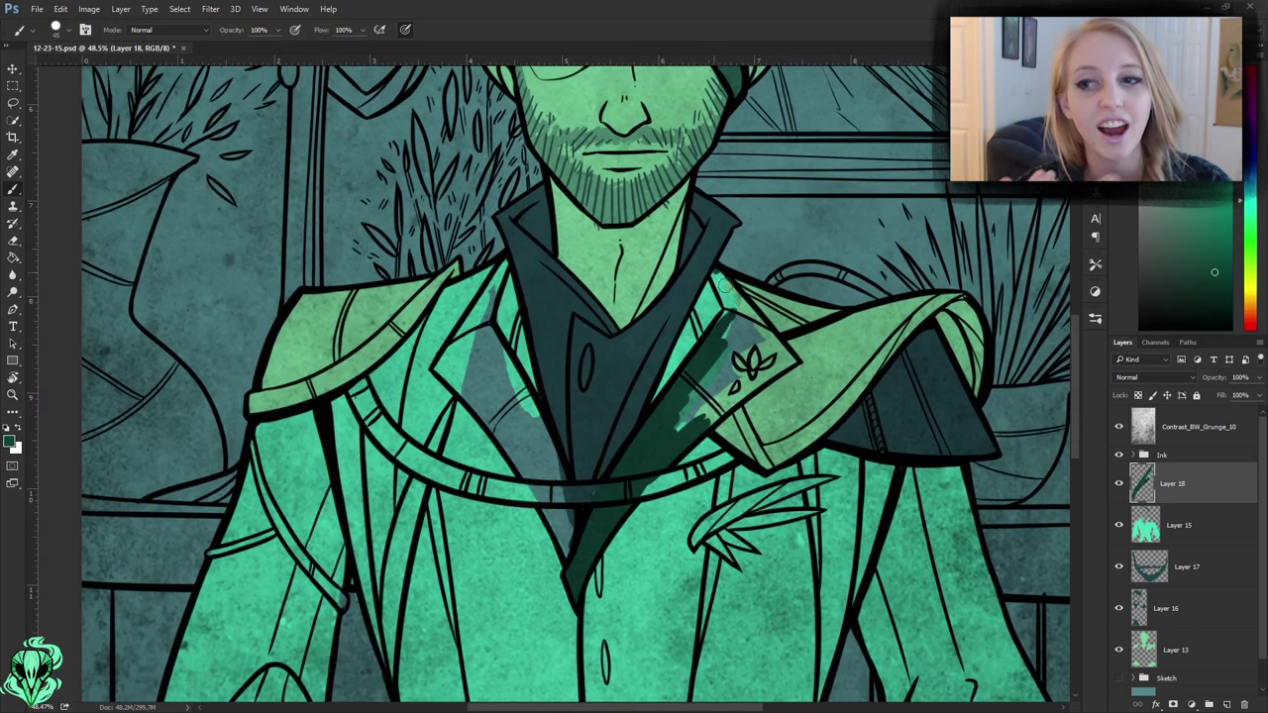
left_click_drag(793, 362, 783, 356)
mouse_move(448, 360)
left_mouse_down()
mouse_move(535, 466)
mouse_move(490, 366)
left_mouse_up()
- Paint the buttons down the coat front dark green
scroll(489, 366, "down", 10)
key("z")
left_click(637, 226)
key("b")
key("ctrl+z")
scroll(555, 396, "down", 5)
scroll(555, 396, "up", 10)
- Paint the leaf brooch on the chest and the cord looping behind the shoulder dark green
left_click_drag(837, 520, 876, 479)
scroll(876, 479, "up", 2)
scroll(876, 478, "right", 3)
left_click_drag(991, 443, 857, 495)
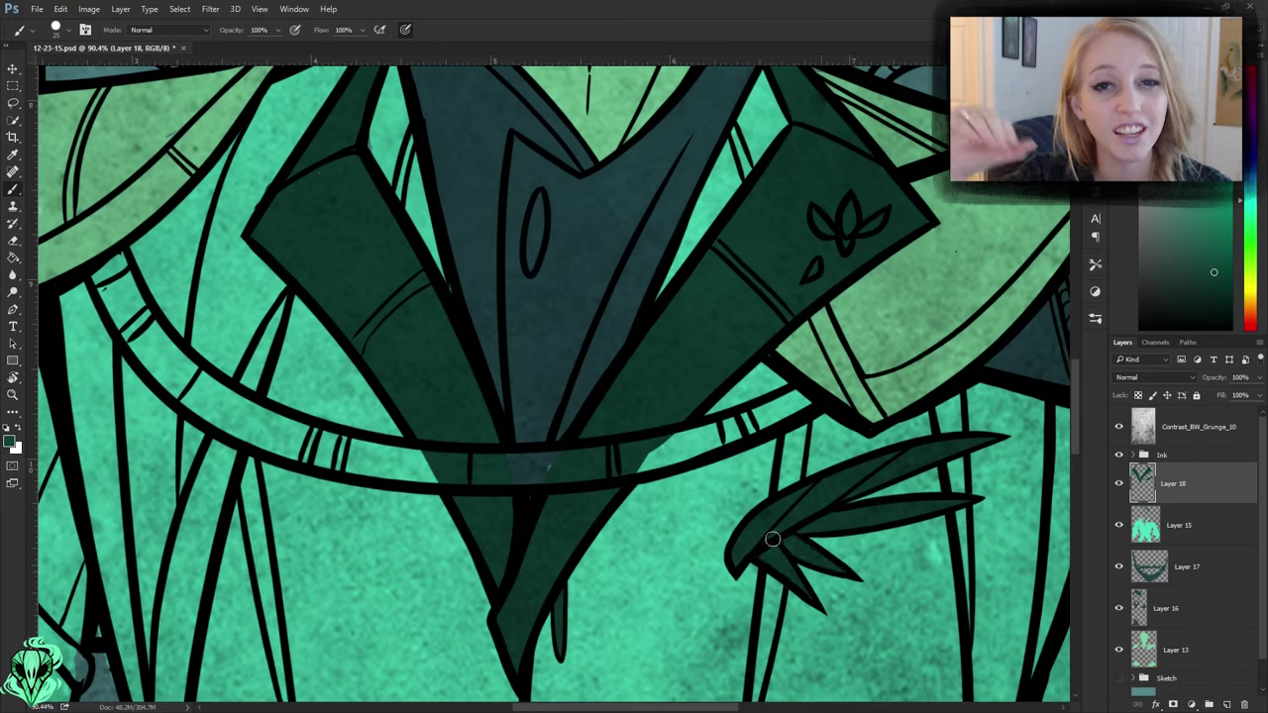
left_click_drag(838, 573, 797, 552)
scroll(798, 553, "down", 5)
scroll(635, 397, "up", 5)
left_click_drag(535, 382, 702, 407)
- Add a new layer above the lapels and paint the shirt button, lapel flower emblem and coat trim bands pale green
left_click(1176, 649)
scroll(634, 396, "down", 3)
scroll(635, 396, "down", 3)
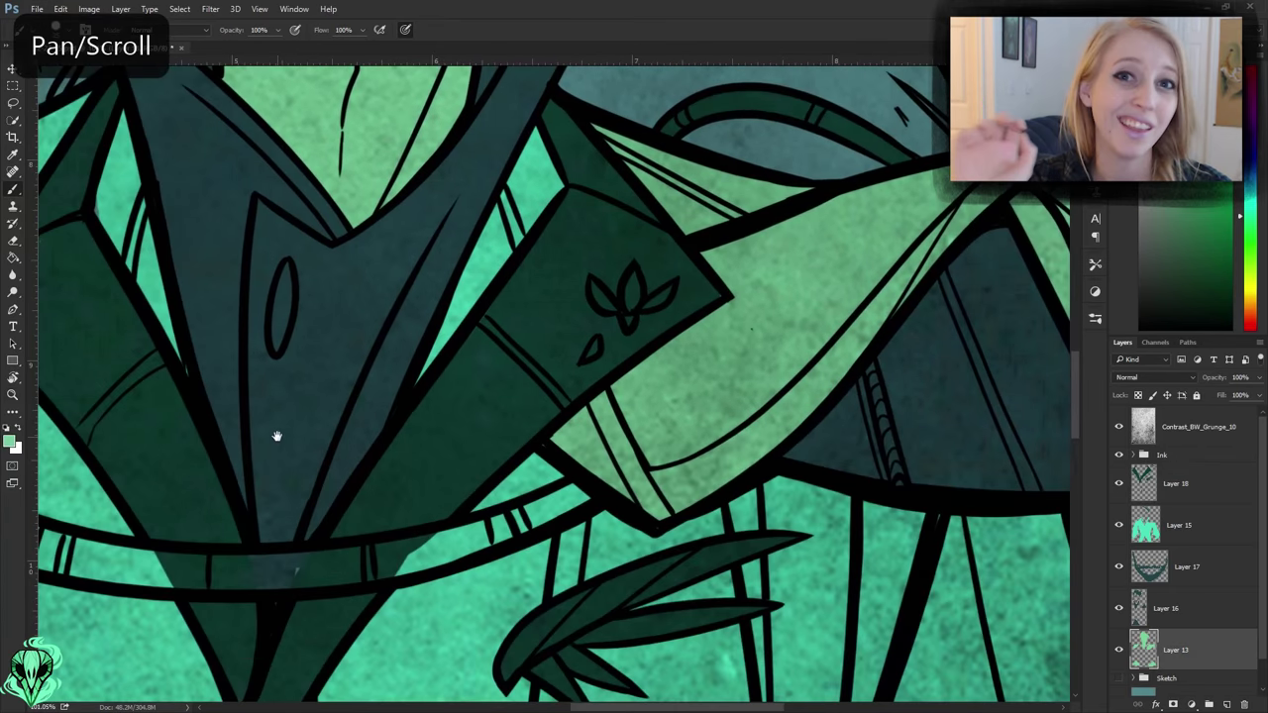
scroll(763, 280, "down", 5)
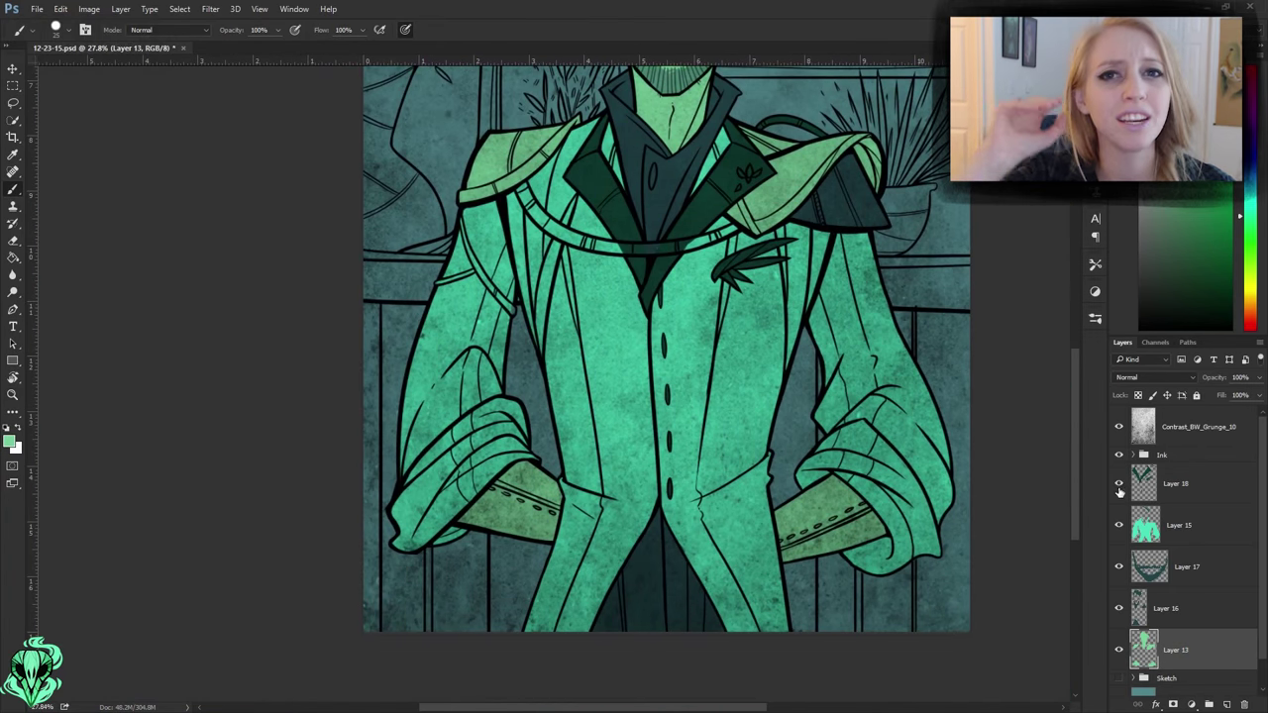
left_click(1177, 483)
key("ctrl+shift+alt+n")
scroll(966, 253, "up", 5)
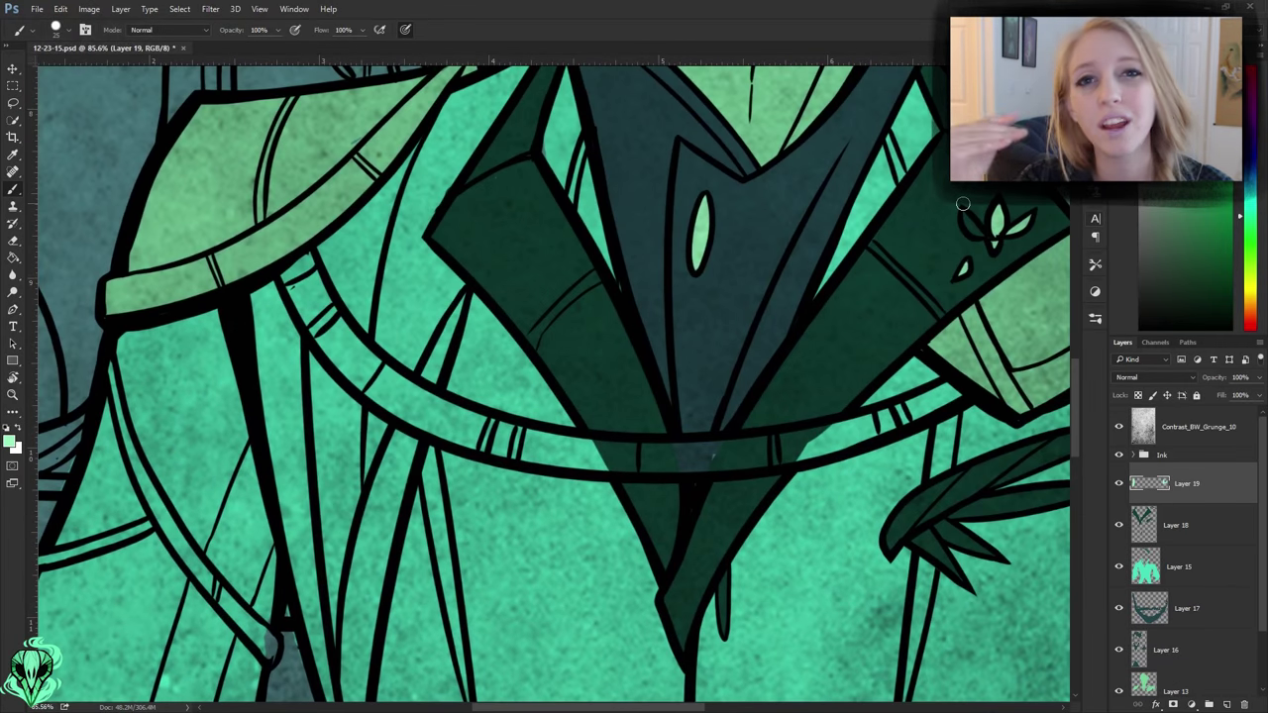
mouse_move(947, 398)
left_mouse_down()
mouse_move(713, 451)
mouse_move(327, 327)
mouse_move(391, 369)
mouse_move(327, 367)
mouse_move(248, 198)
left_mouse_up()
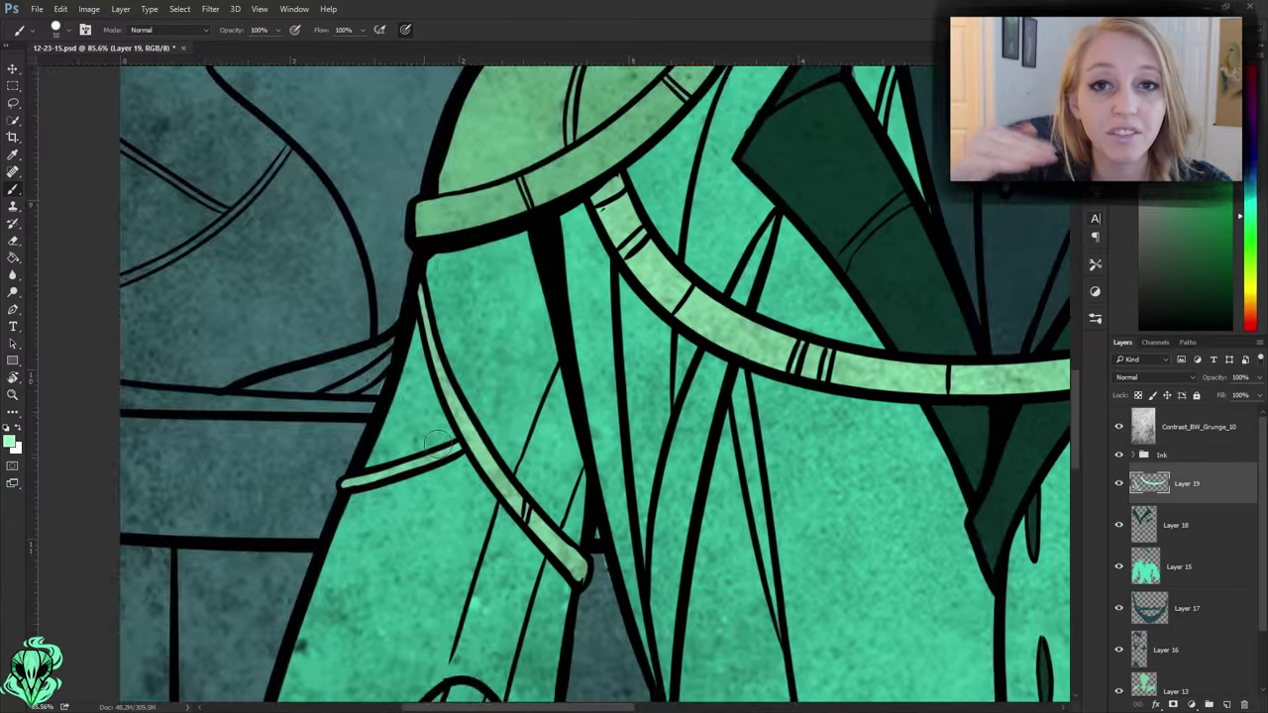
- Paint the stripes and small stitch ovals on both forearm cuffs dark green
scroll(693, 411, "down", 5)
scroll(851, 513, "up", 3)
mouse_move(851, 513)
left_mouse_down()
mouse_move(855, 495)
mouse_move(886, 481)
left_mouse_up()
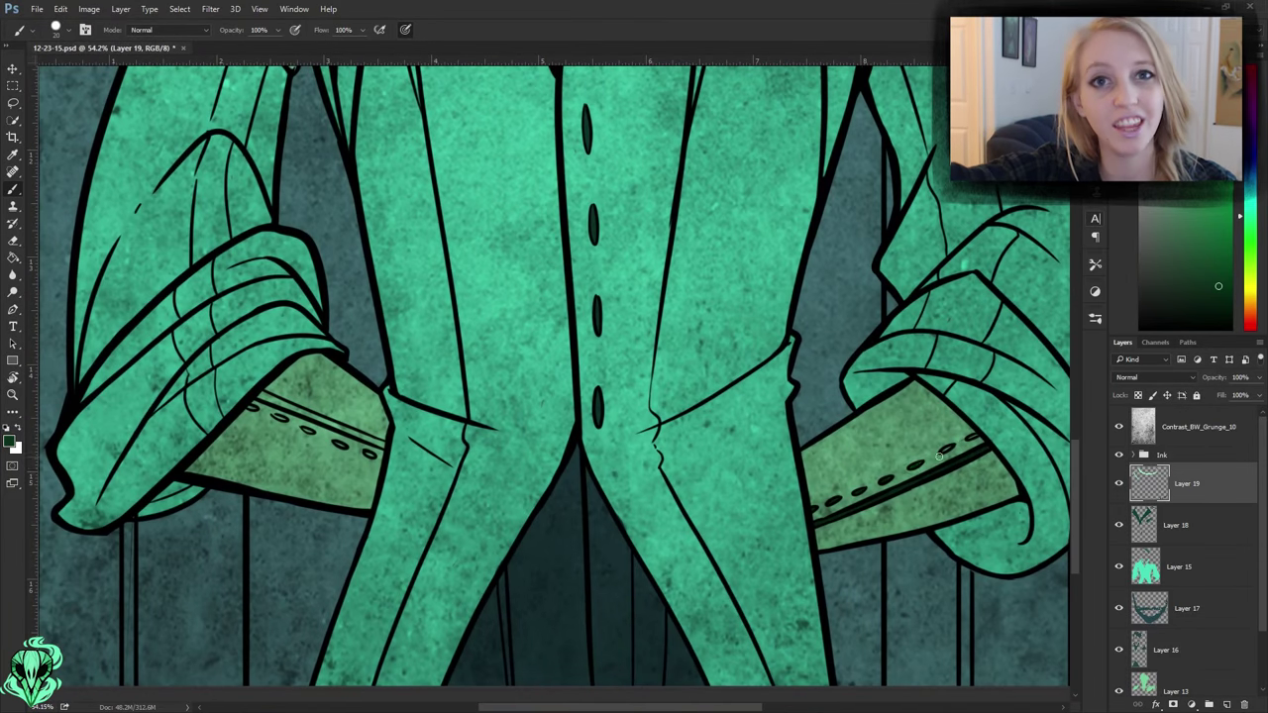
left_click_drag(303, 334, 469, 373)
- Fill both eyes with dark green, erase the spill over the eye band, and save the document
scroll(469, 374, "down", 4)
scroll(654, 377, "up", 6)
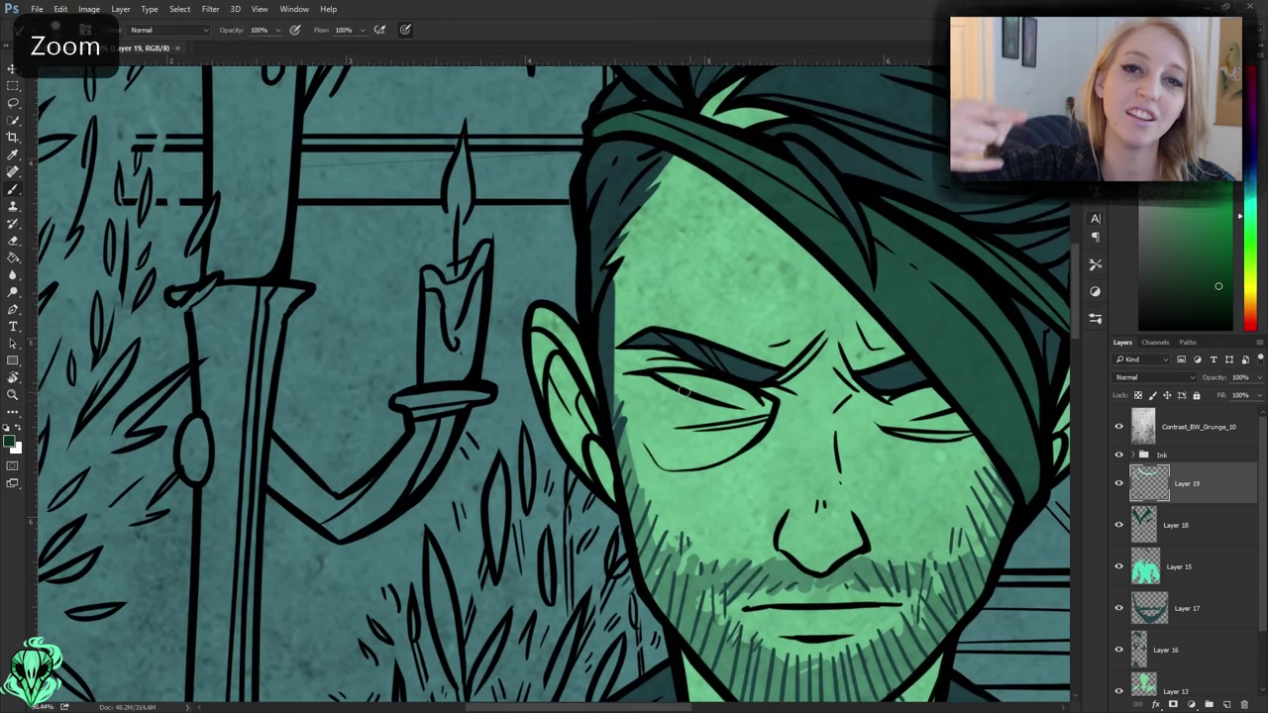
left_click_drag(659, 376, 746, 398)
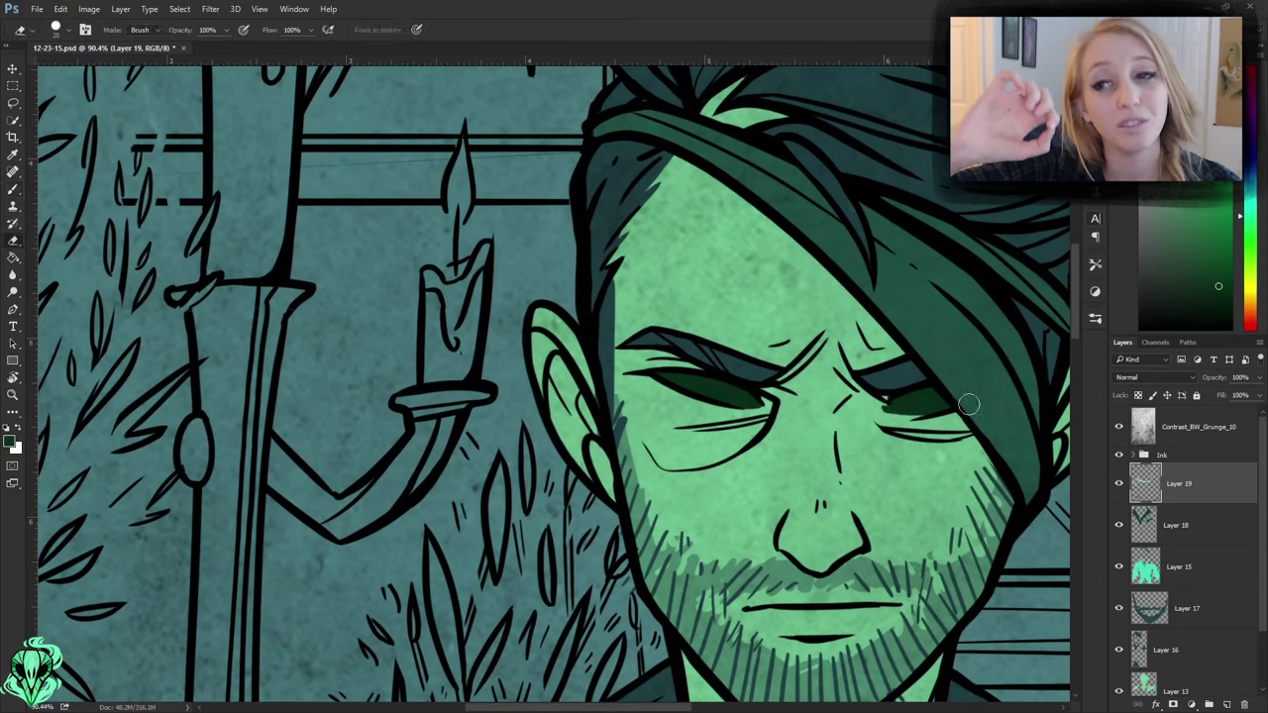
scroll(864, 402, "down", 5)
key("ctrl+s")
- Group the character's colour layers as "Character color" and add an empty layer beneath the group for brushwork
key("ctrl+g")
double_click(1169, 469)
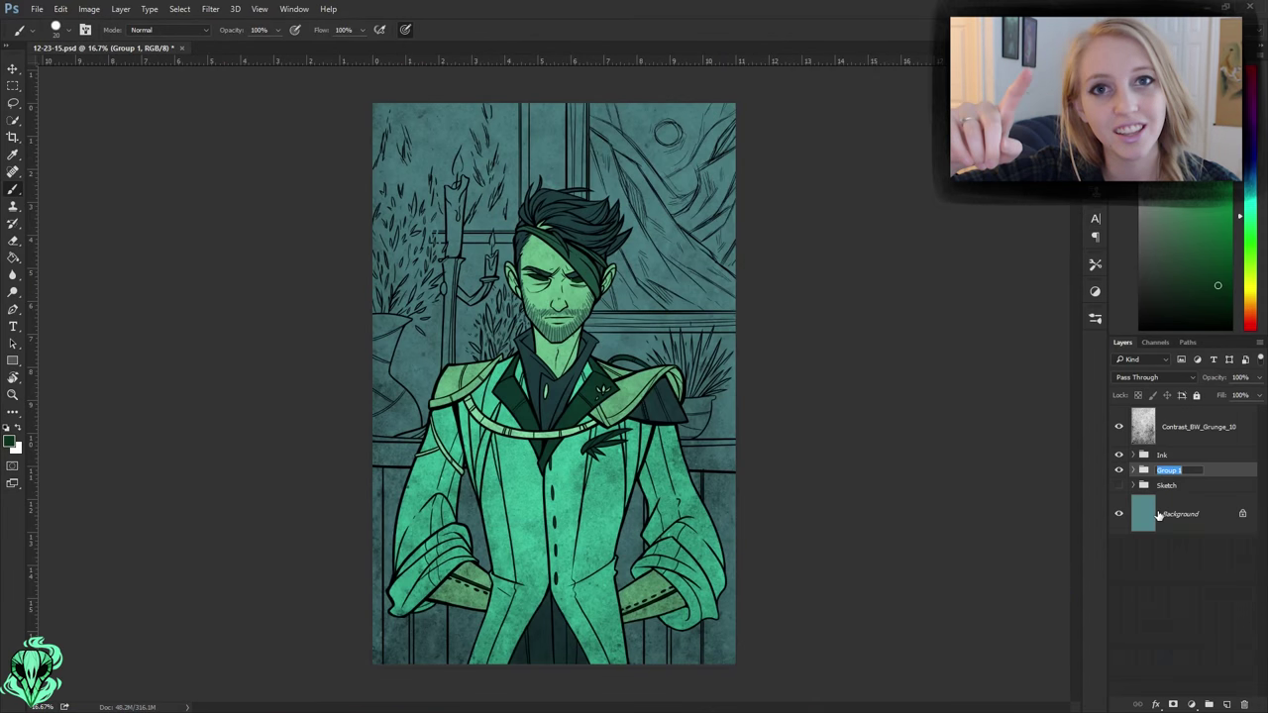
key("ctrl+shift+alt+n")
key("b")
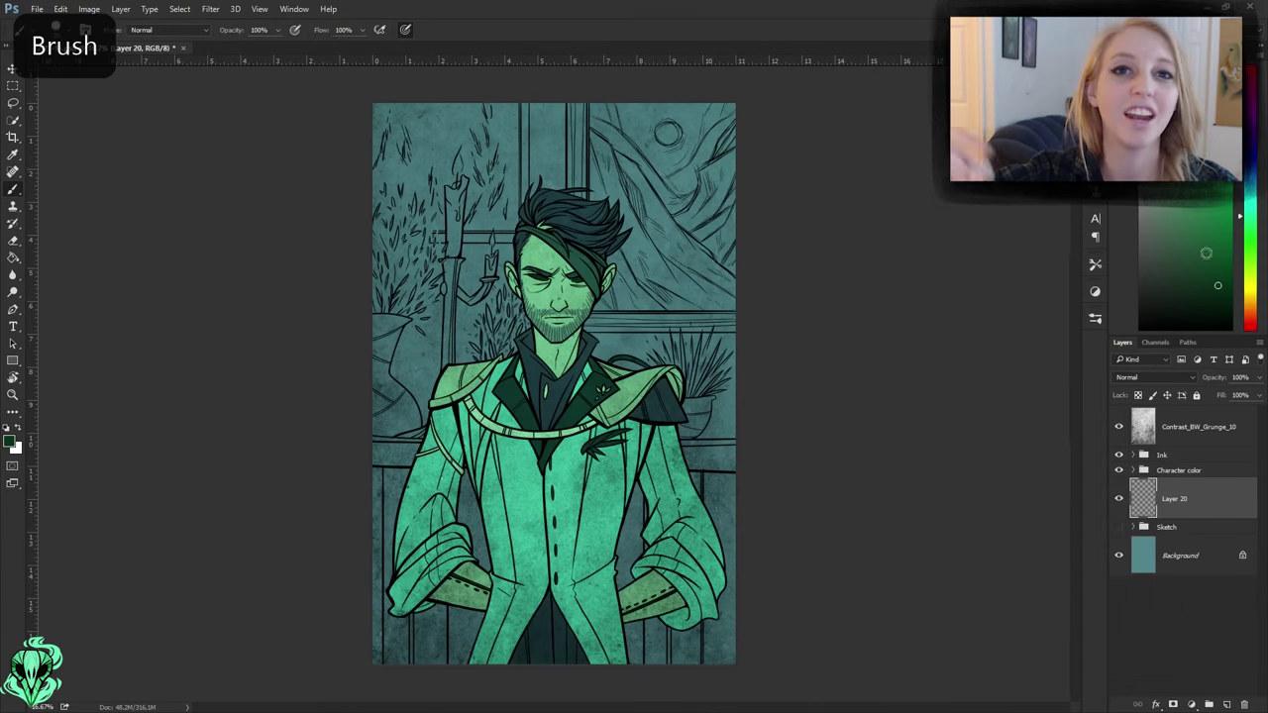
- Paint the vertical window frame bars above the character's hair dark purple on the empty layer beneath the character group
key("bracketright")
scroll(563, 109, "up", 5)
left_click_drag(616, 129, 617, 515)
left_click_drag(657, 178, 658, 339)
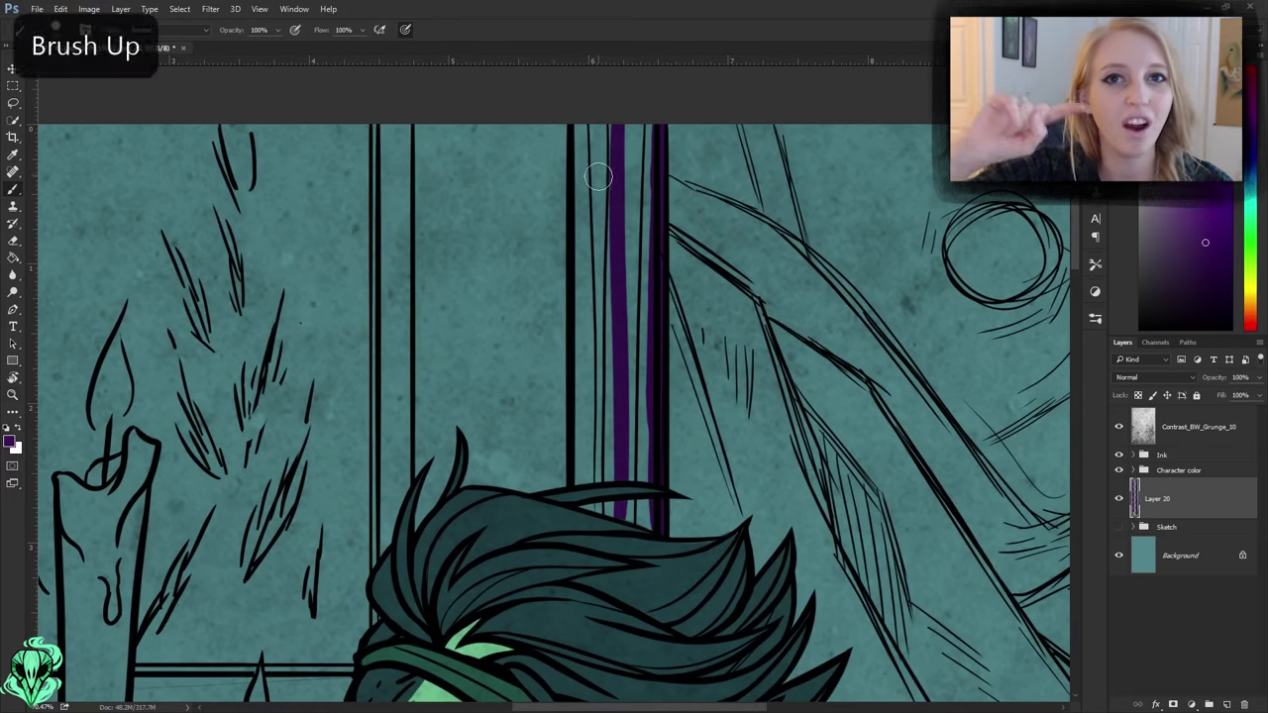
left_click_drag(597, 175, 583, 439)
left_click_drag(642, 129, 640, 476)
left_click_drag(602, 128, 602, 414)
- Paint the horizontal window frame beneath the mountain view dark purple
scroll(640, 475, "down", 7)
scroll(640, 476, "right", 4)
left_click_drag(298, 337, 962, 334)
mouse_move(324, 383)
left_mouse_down()
mouse_move(546, 382)
mouse_move(800, 353)
mouse_move(836, 395)
mouse_move(439, 396)
left_mouse_up()
key("e")
key("bracketleft")
- Paint the horizontal frame bar of the left window, running behind the candles, dark purple
scroll(836, 396, "up", 5)
scroll(837, 395, "left", 8)
key("b")
key("bracketleft")
left_click_drag(797, 426, 461, 428)
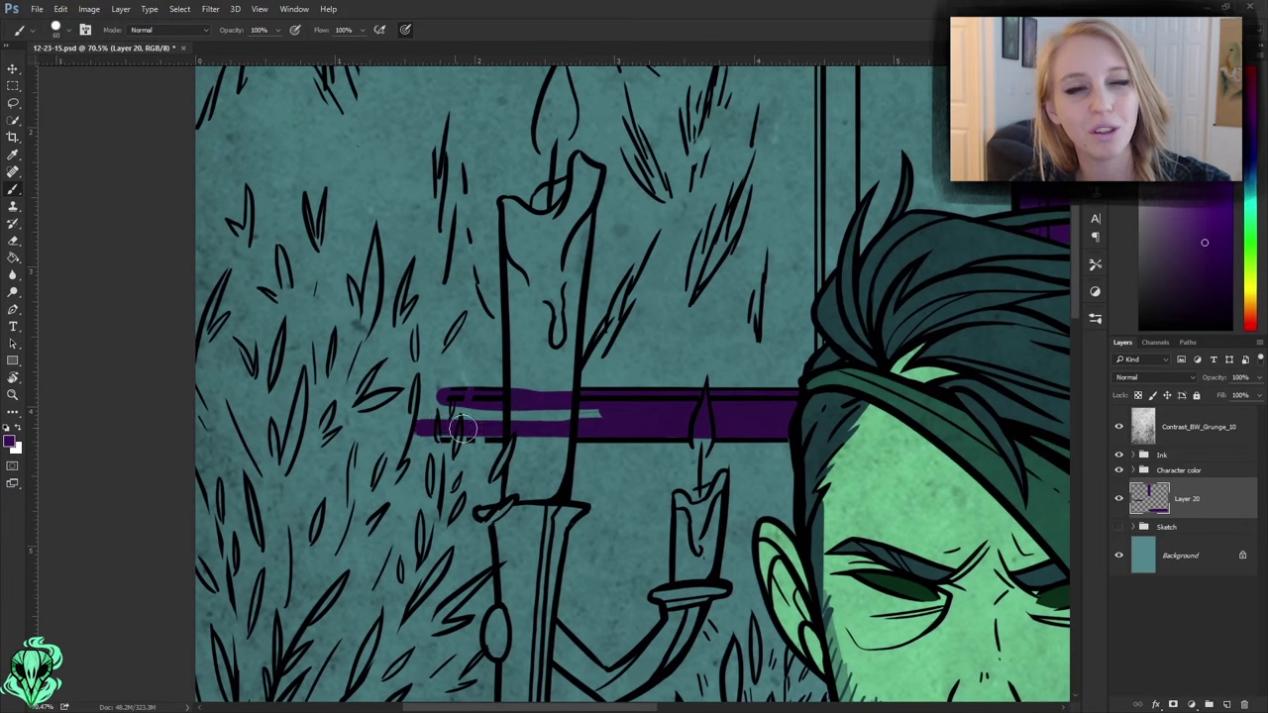
- Fill the vertical frame bar of the left window with dark purple down to the hair
scroll(824, 331, "up", 5)
left_click_drag(862, 109, 862, 501)
left_click(848, 560)
left_click(855, 150, "shift")
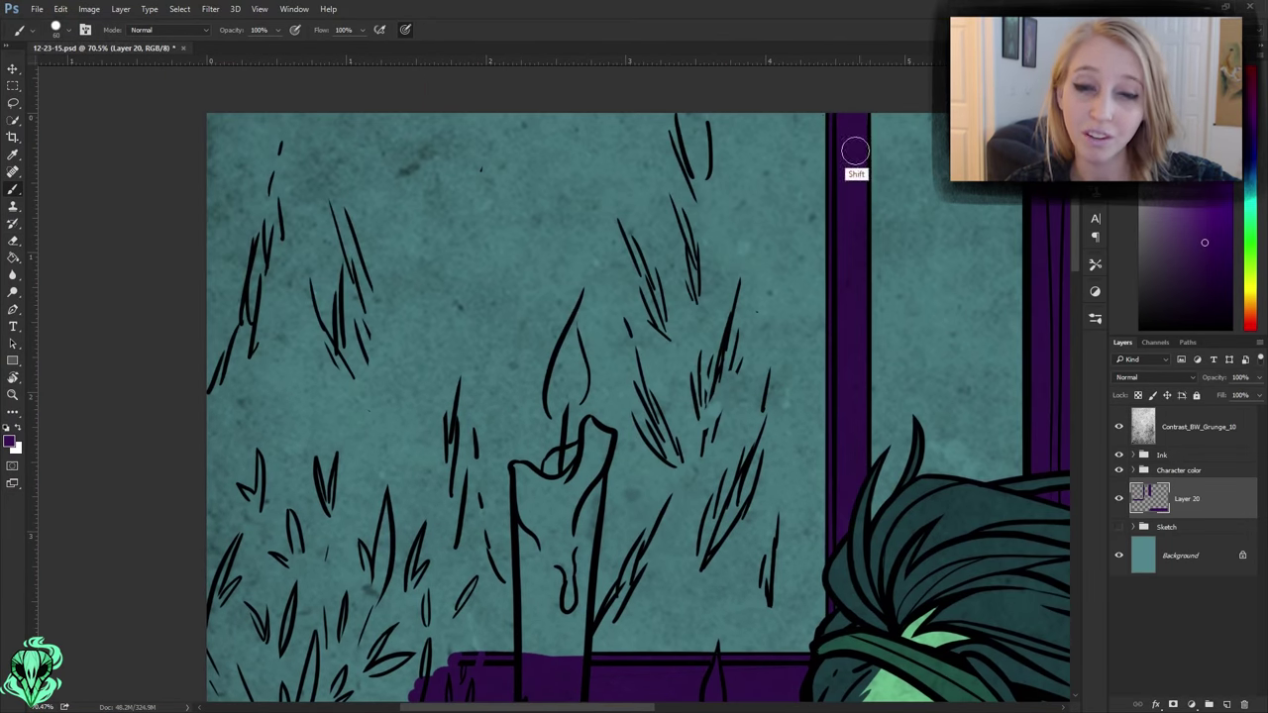
- Paint the large vase at the picture's left edge dark purple, from its rim down to its base
key("b")
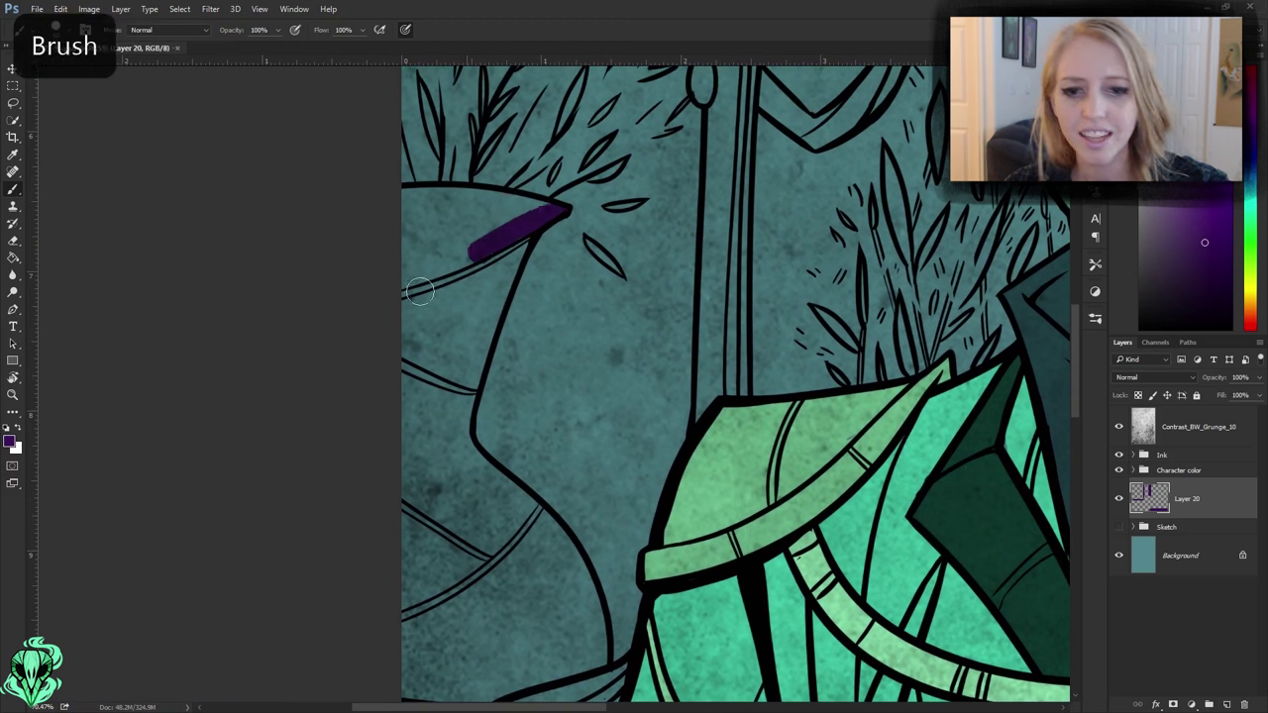
left_click_drag(566, 212, 482, 248)
left_click_drag(410, 203, 453, 466)
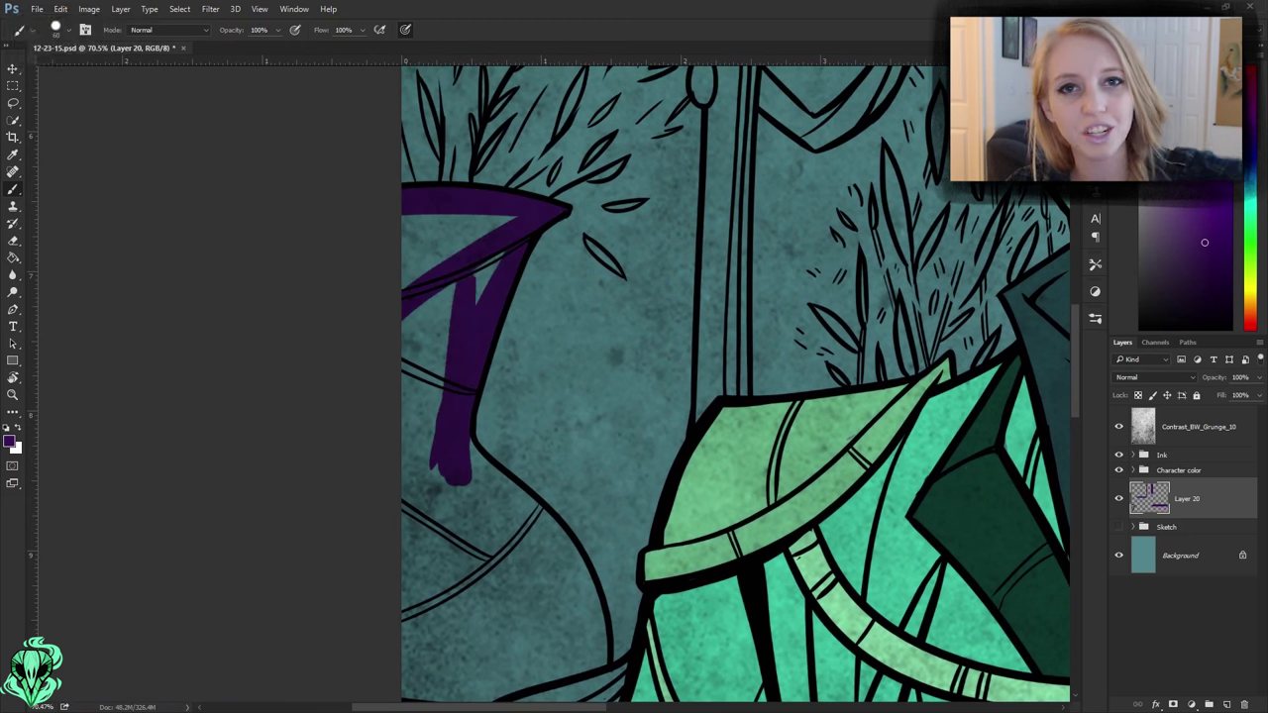
key("bracketright")
left_click_drag(406, 228, 419, 247)
scroll(419, 246, "down", 5)
mouse_move(515, 218)
left_mouse_down()
mouse_move(624, 436)
mouse_move(436, 466)
left_mouse_up()
key("bracketright")
mouse_move(481, 383)
left_mouse_down()
mouse_move(444, 315)
mouse_move(281, 682)
left_mouse_up()
- Paint the candelabra and the plant pot behind the caped shoulder dark purple
key("bracketleft")
mouse_move(560, 137)
left_mouse_down()
mouse_move(581, 156)
mouse_move(590, 488)
left_mouse_up()
key("bracketright")
left_click_drag(705, 268, 777, 214)
left_click_drag(991, 594, 149, 247)
key("bracketright")
mouse_move(763, 242)
left_mouse_down()
mouse_move(694, 396)
mouse_move(709, 273)
left_mouse_up()
left_click_drag(708, 272, 544, 239)
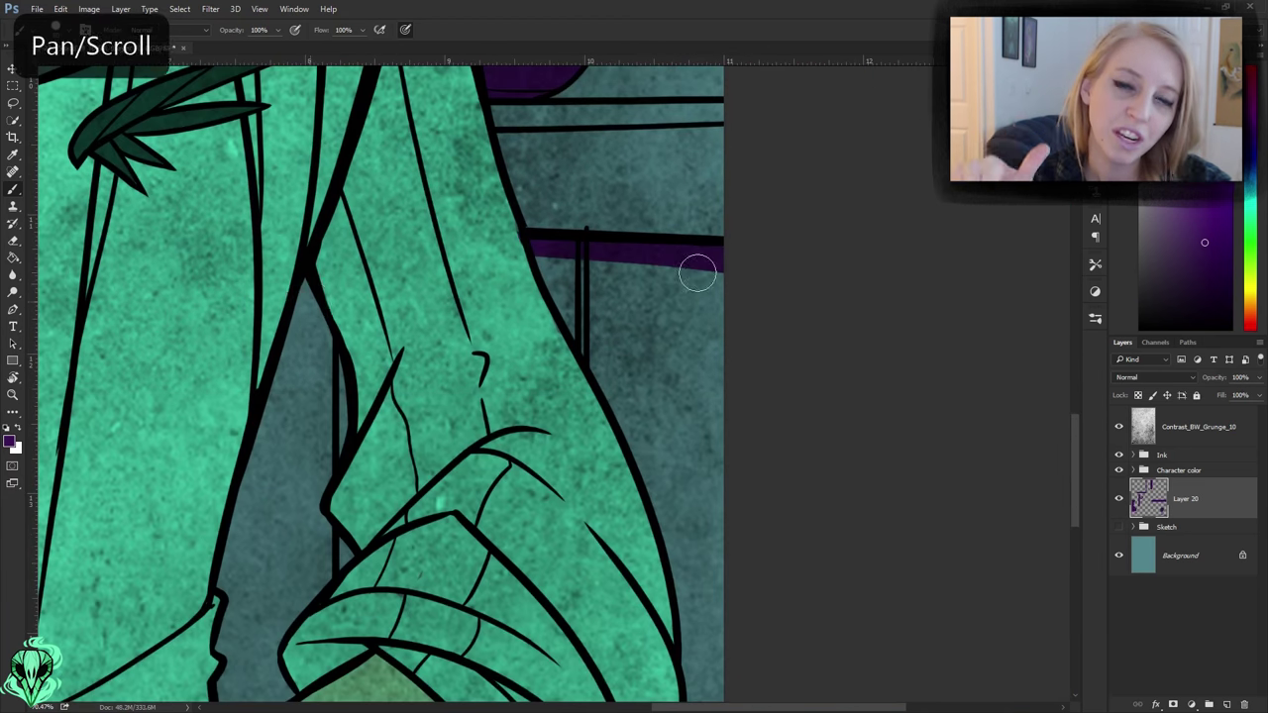
scroll(544, 240, "down", 5)
key("bracketright")
key("ctrl+shift+z")
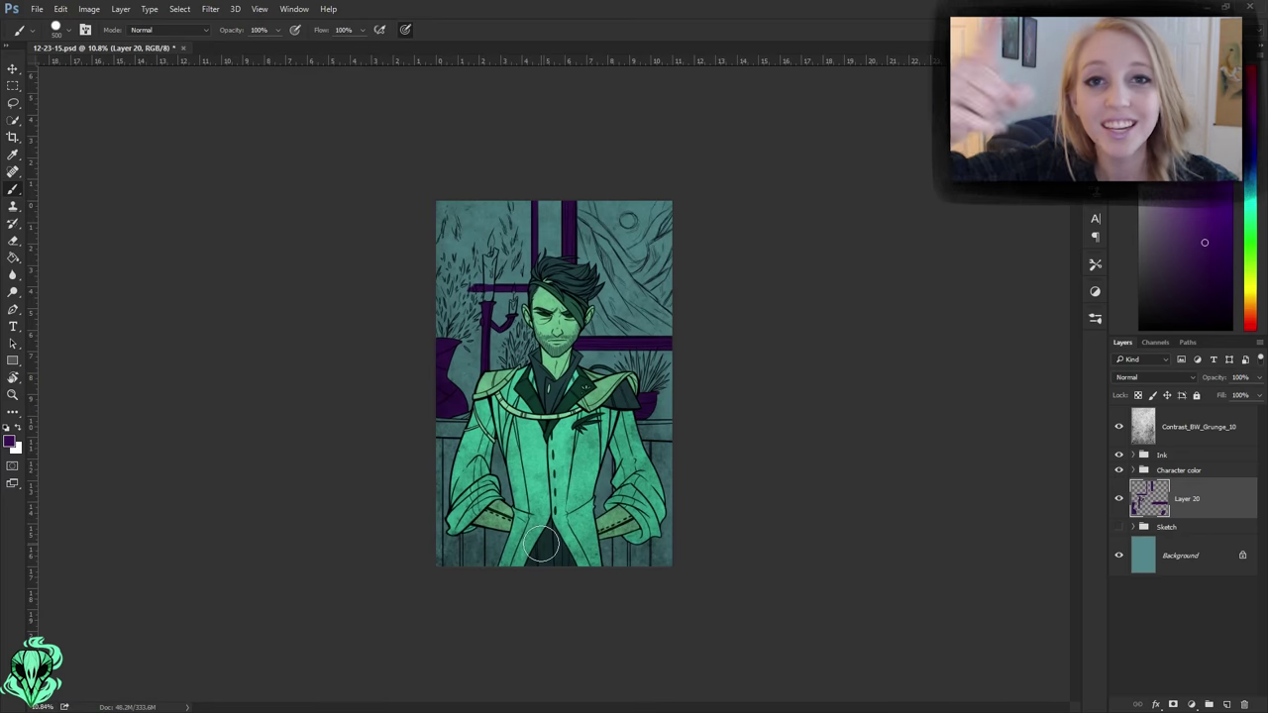
- Add a new layer beneath the purple layer and paint both window panes dark blue
left_click(1227, 704, "ctrl")
scroll(555, 387, "up", 3)
mouse_move(694, 495)
left_mouse_down()
mouse_move(578, 215)
mouse_move(416, 396)
left_mouse_up()
key("bracketleft")
left_click_drag(419, 330, 297, 297)
left_click_drag(154, 601, 188, 416)
- Paint the leafy plant between the candelabra and the character's neck dark blue, dabbing in its outer leaves
scroll(187, 416, "up", 3)
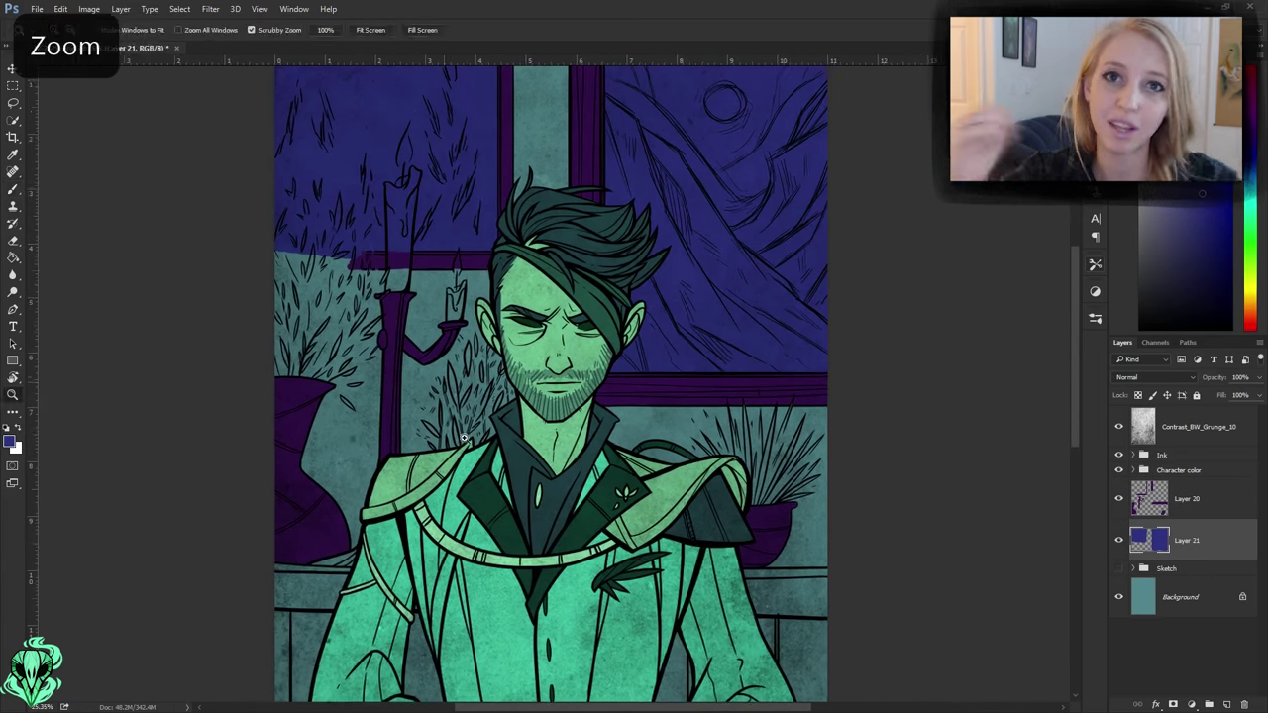
left_click_drag(453, 372, 451, 318)
left_click_drag(491, 357, 498, 287)
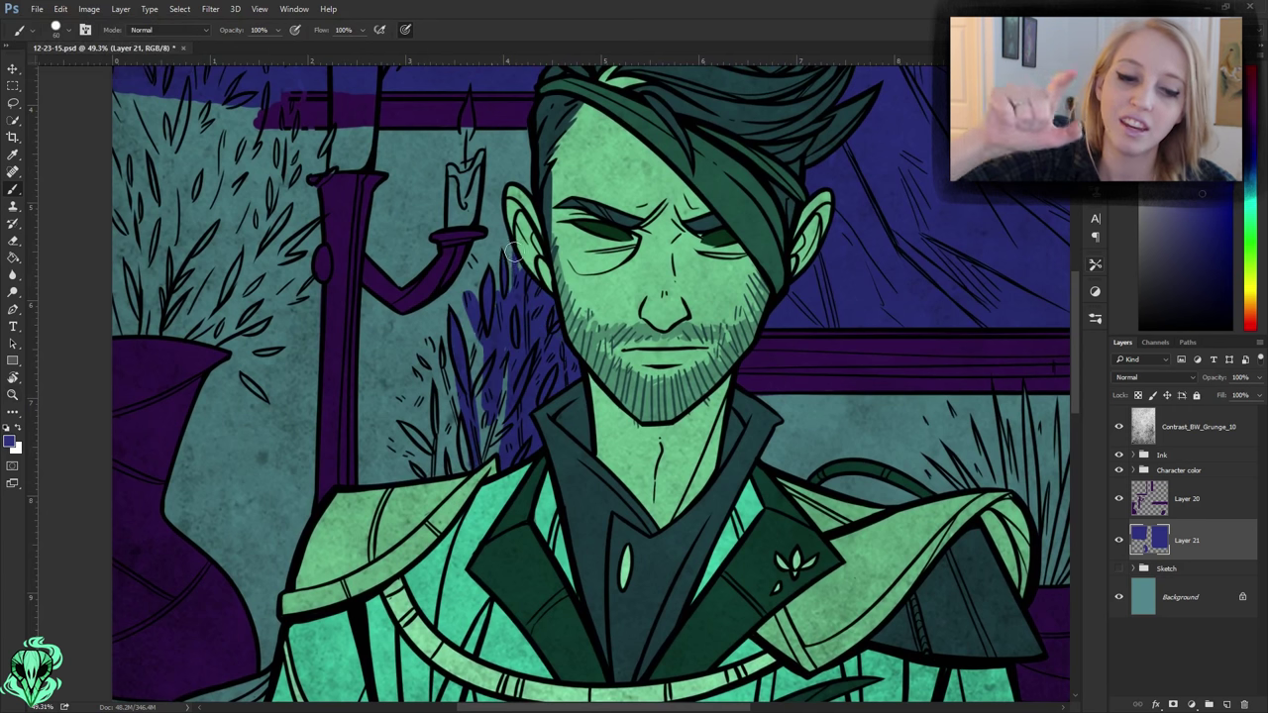
left_click_drag(470, 335, 451, 466)
left_click_drag(441, 470, 436, 322)
key("bracketright")
left_click_drag(425, 366, 414, 312)
left_click_drag(416, 458, 406, 376)
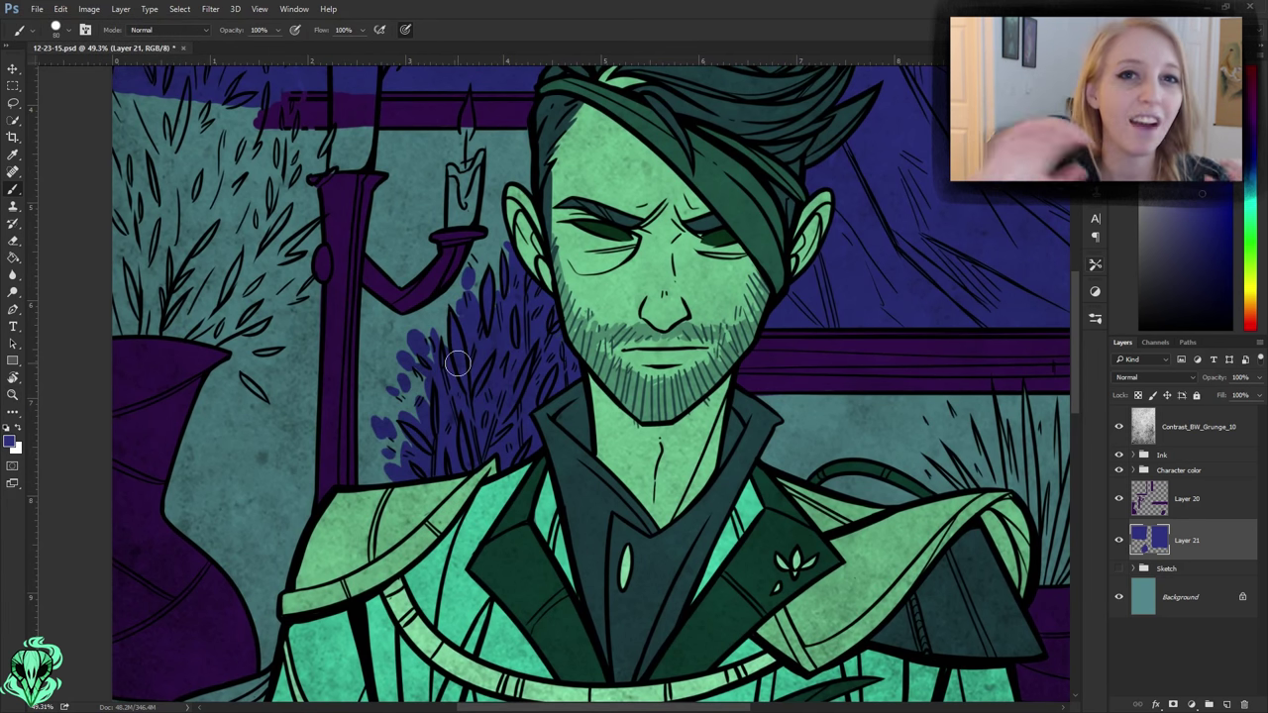
- Paint the blades of the spiky potted plant beside the caped shoulder dark blue
left_click_drag(1020, 466, 743, 377)
key("bracketleft")
mouse_move(822, 297)
left_mouse_down()
mouse_move(768, 476)
mouse_move(811, 387)
left_mouse_up()
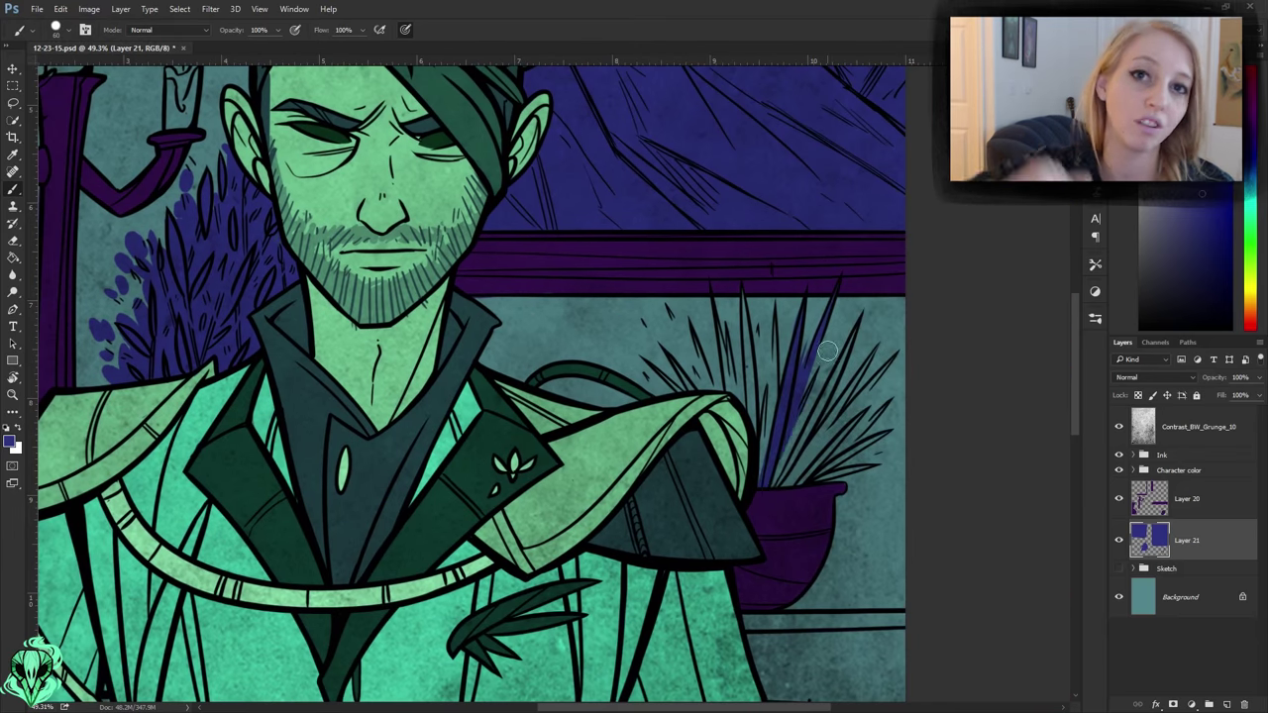
mouse_move(879, 345)
left_mouse_down()
mouse_move(791, 490)
mouse_move(868, 408)
left_mouse_up()
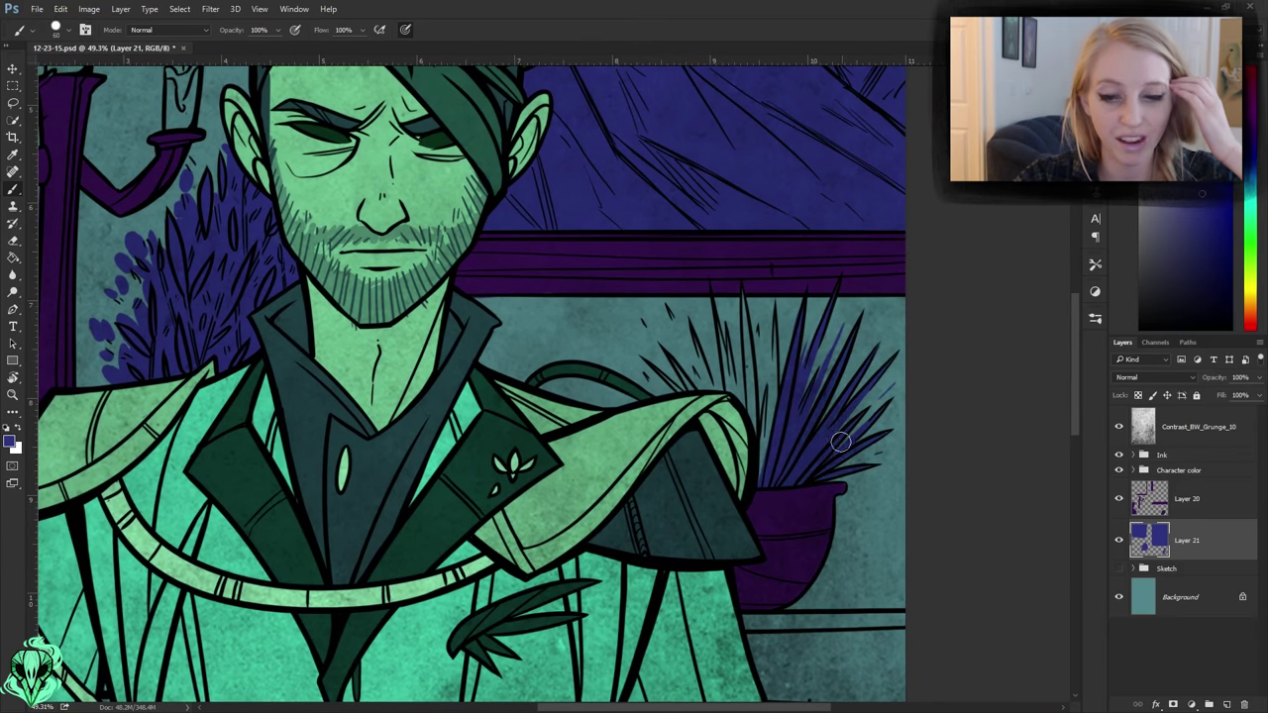
key("ctrl+alt+z")
left_click_drag(765, 349, 761, 432)
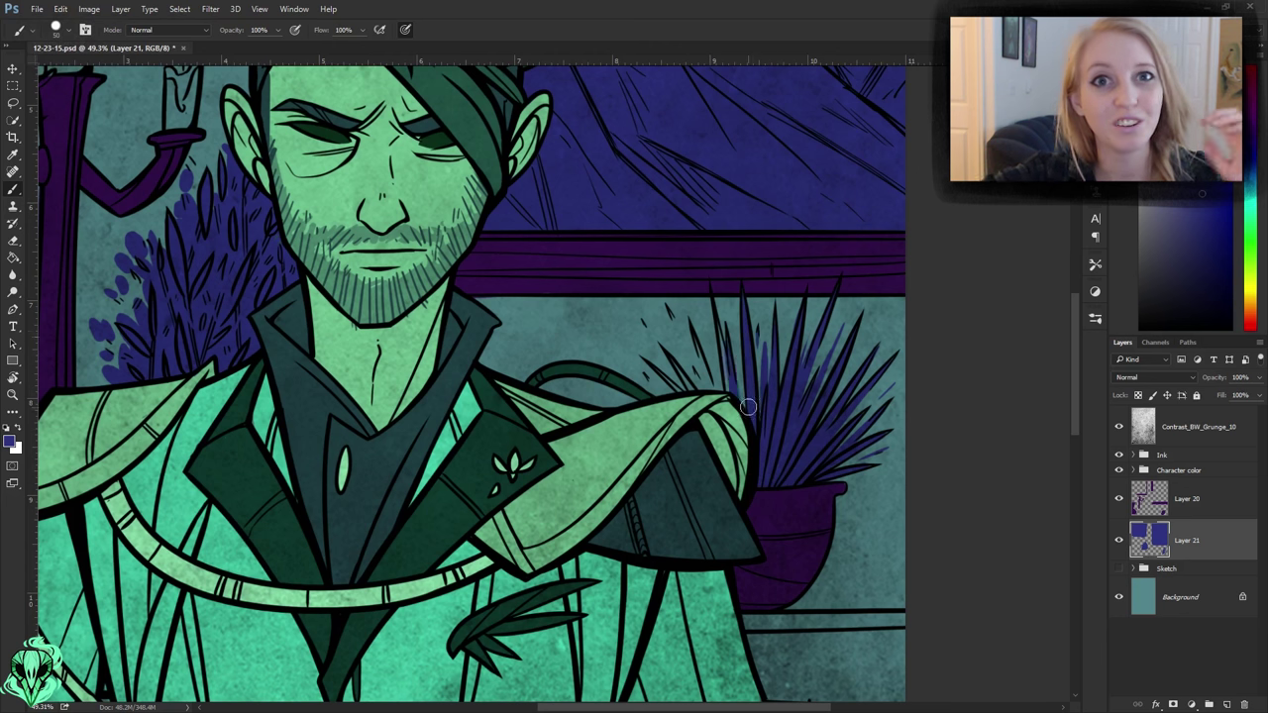
- Add a new layer above the purple layer and fill the body of the large vase plant with dark navy
mouse_move(310, 478)
left_mouse_down()
mouse_move(371, 466)
mouse_move(515, 396)
mouse_move(430, 232)
left_mouse_up()
left_click(430, 232, "alt")
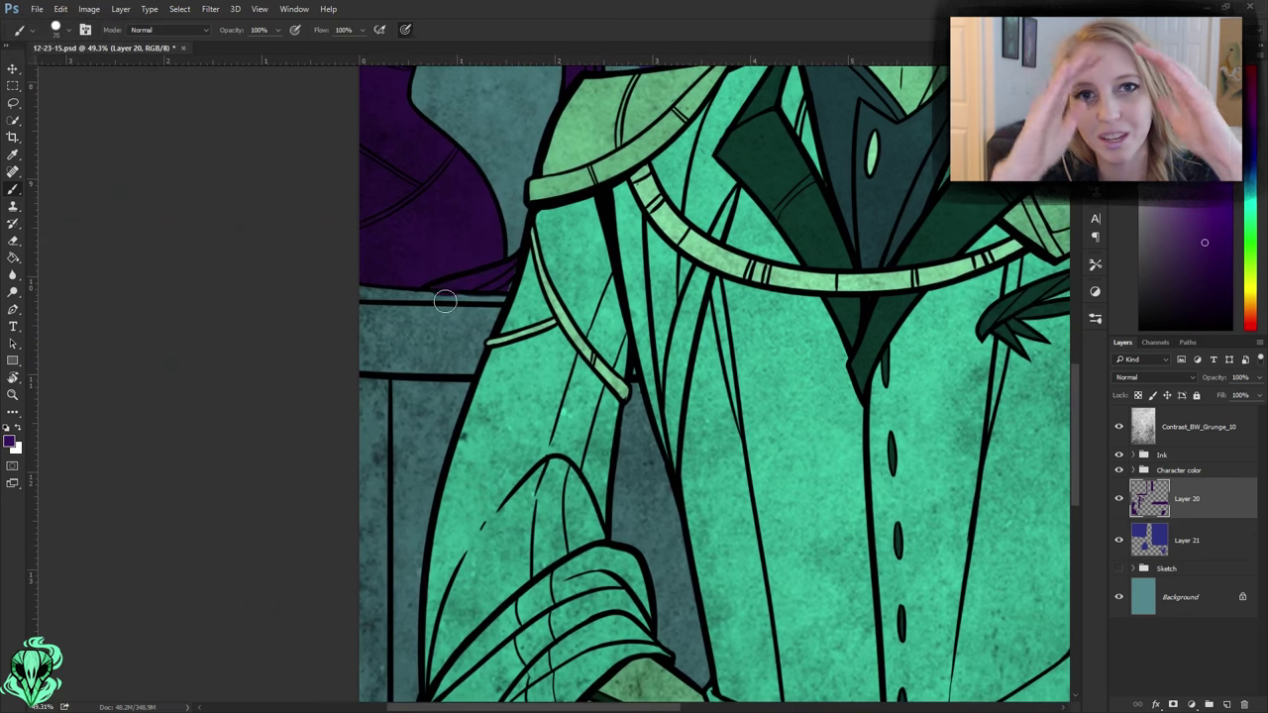
left_click_drag(484, 422, 476, 462)
key("ctrl+shift+alt+n")
left_click_drag(340, 291, 493, 367)
key("bracketleft")
key("bracketright")
mouse_move(665, 424)
left_mouse_down()
mouse_move(684, 362)
mouse_move(595, 287)
mouse_move(545, 179)
left_mouse_up()
left_click_drag(545, 146, 518, 274)
left_click_drag(594, 337, 483, 289)
- Extend the dark navy over the leaf tips and outer edge of the large vase plant
key("bracketleft")
left_click_drag(538, 135, 519, 192)
mouse_move(584, 114)
left_mouse_down()
mouse_move(565, 125)
mouse_move(571, 140)
mouse_move(504, 260)
mouse_move(594, 258)
mouse_move(617, 225)
left_mouse_up()
key("bracketright")
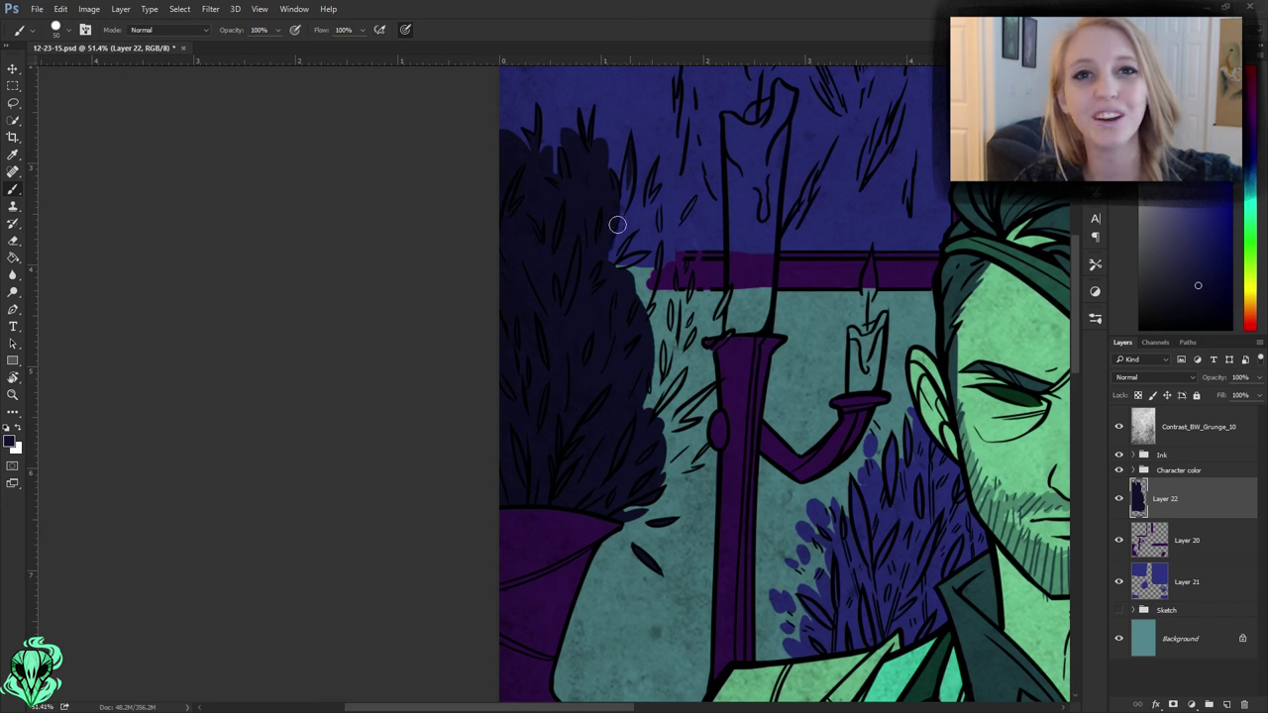
mouse_move(644, 325)
left_mouse_down()
mouse_move(694, 255)
mouse_move(636, 404)
mouse_move(681, 373)
left_mouse_up()
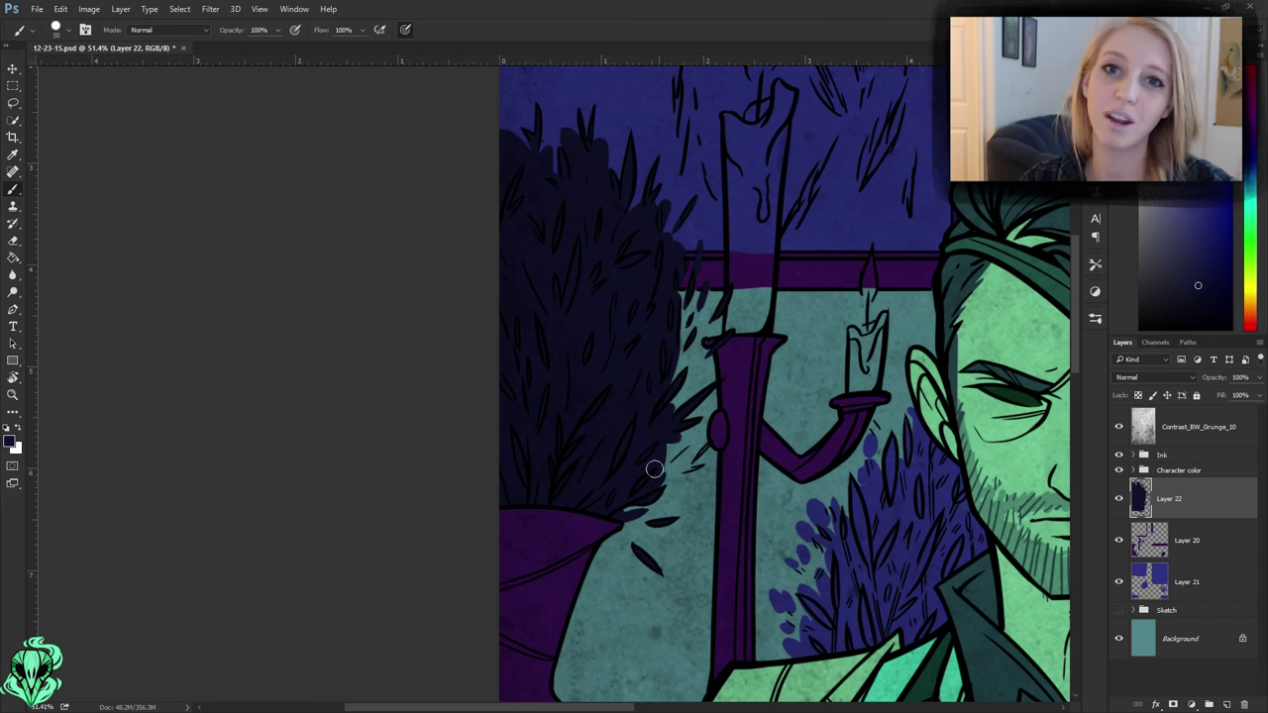
- Paint both candles and their flames dark navy on the same layer as the large plant
left_click_drag(684, 549, 519, 274)
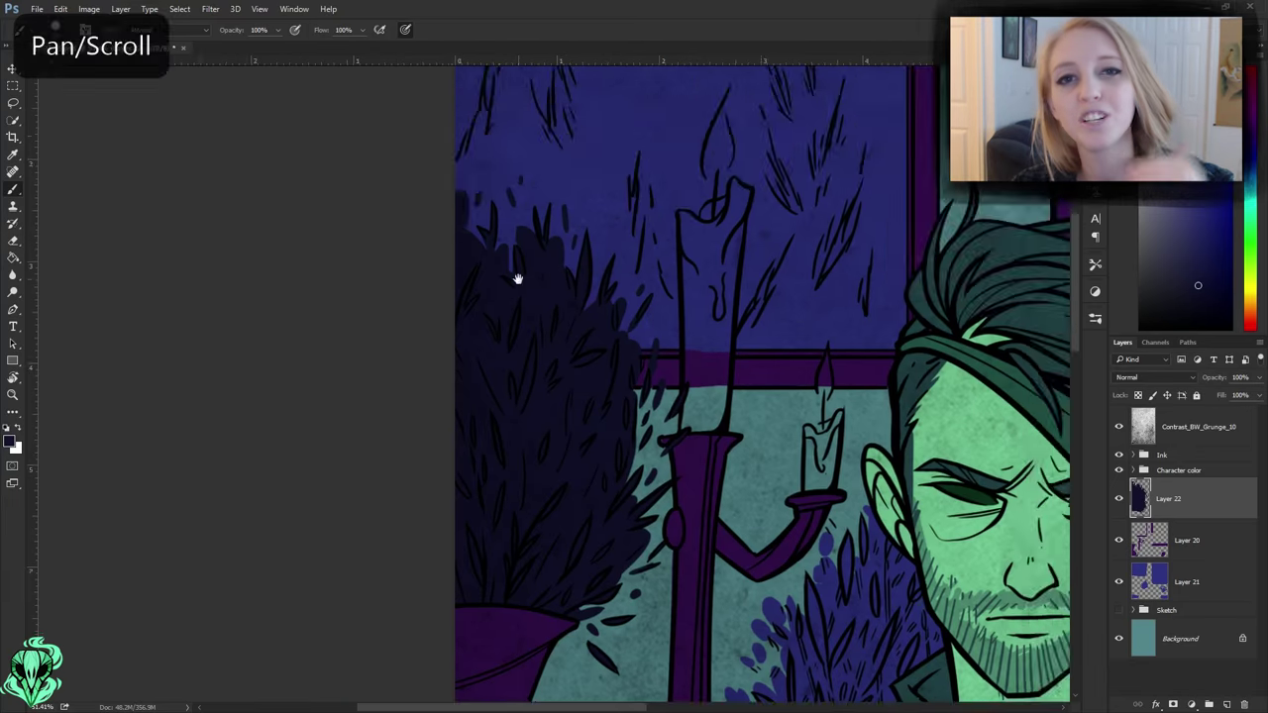
scroll(519, 275, "down", 3)
scroll(546, 397, "up", 3)
key("bracketleft")
left_click_drag(543, 347, 547, 398)
- On the Background layer, paint the lower wall panelling dark teal and the wall behind the furniture dark purple
scroll(390, 232, "down", 5)
mouse_move(548, 148)
left_mouse_down()
mouse_move(466, 426)
mouse_move(570, 298)
left_mouse_up()
left_click(577, 203, "alt")
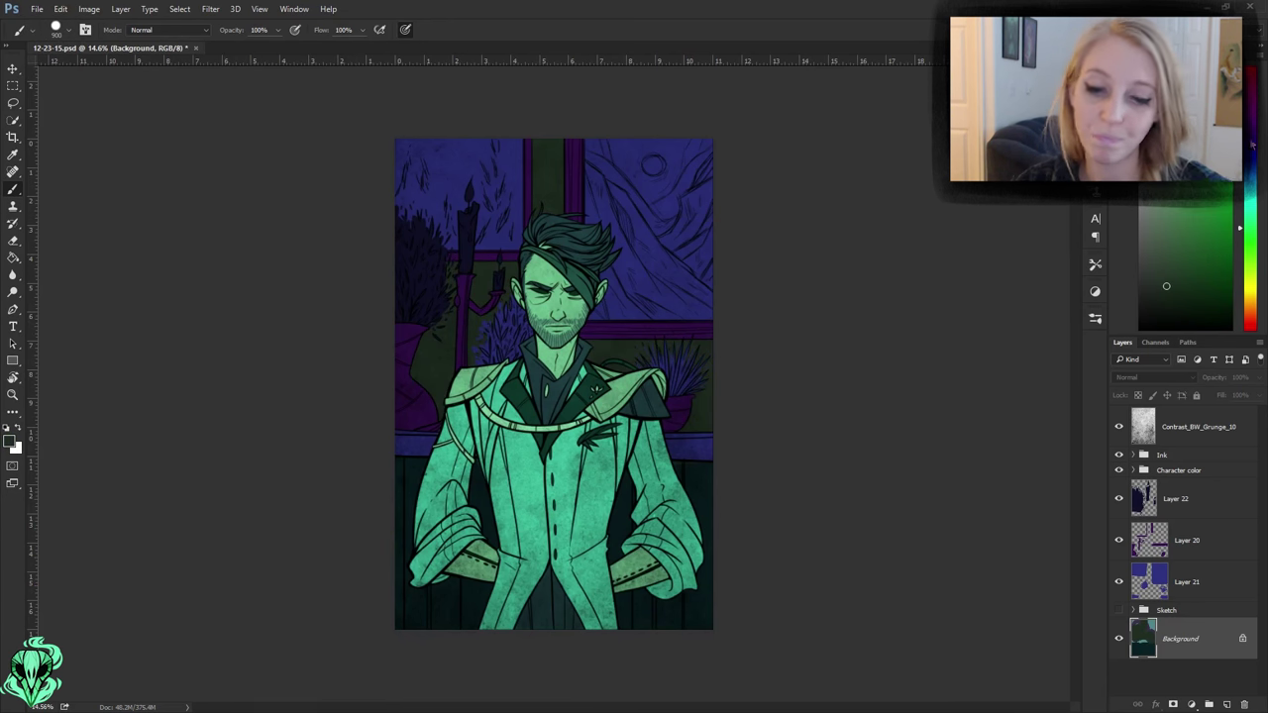
left_click(547, 144, "alt")
- Lock the transparency of Layer 21 and recolour the window panes and the spiky plant teal green
key("alt+bracketright")
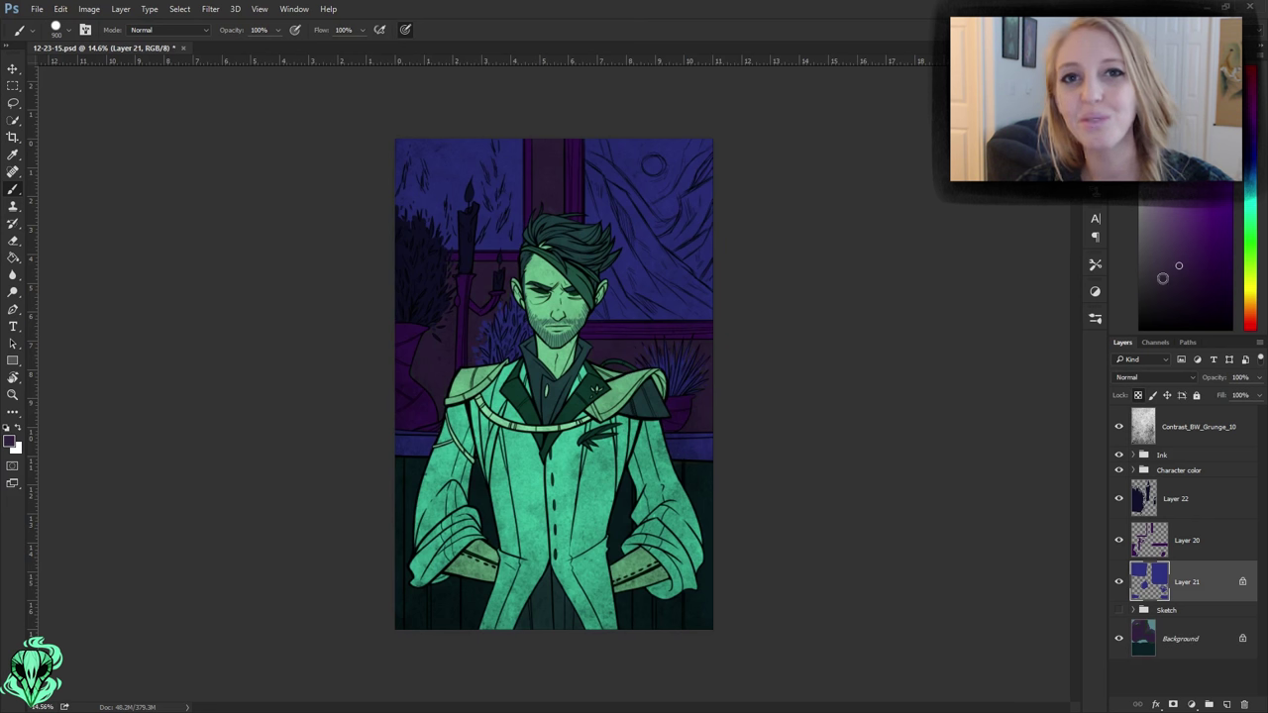
left_click(579, 329, "alt")
mouse_move(700, 122)
left_mouse_down()
mouse_move(623, 113)
mouse_move(501, 198)
mouse_move(395, 201)
left_mouse_up()
- Darken the frames, vase and candelabra on Layer 20 and recolour the wall on the Background layer dark teal
key("alt+bracketright")
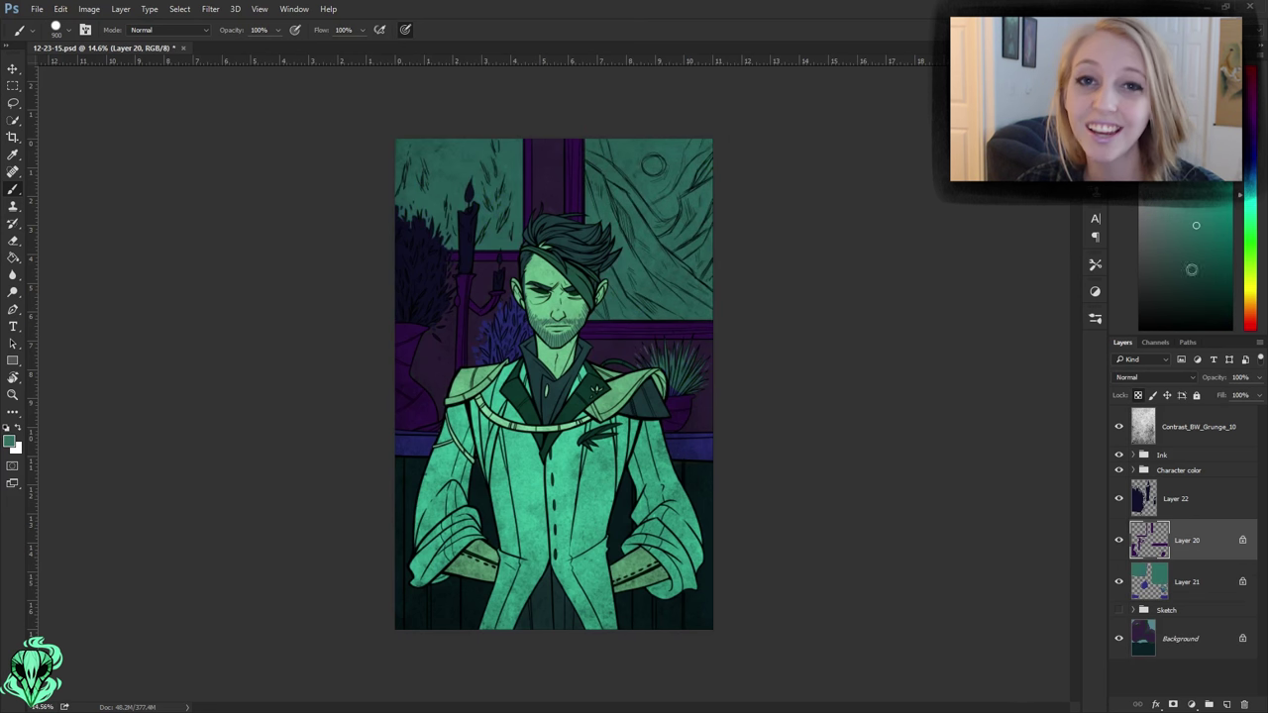
left_click(613, 333, "alt")
key("alt+bracketleft")
key("alt+bracketleft")
left_click(417, 377, "alt")
left_click_drag(426, 357, 721, 408)
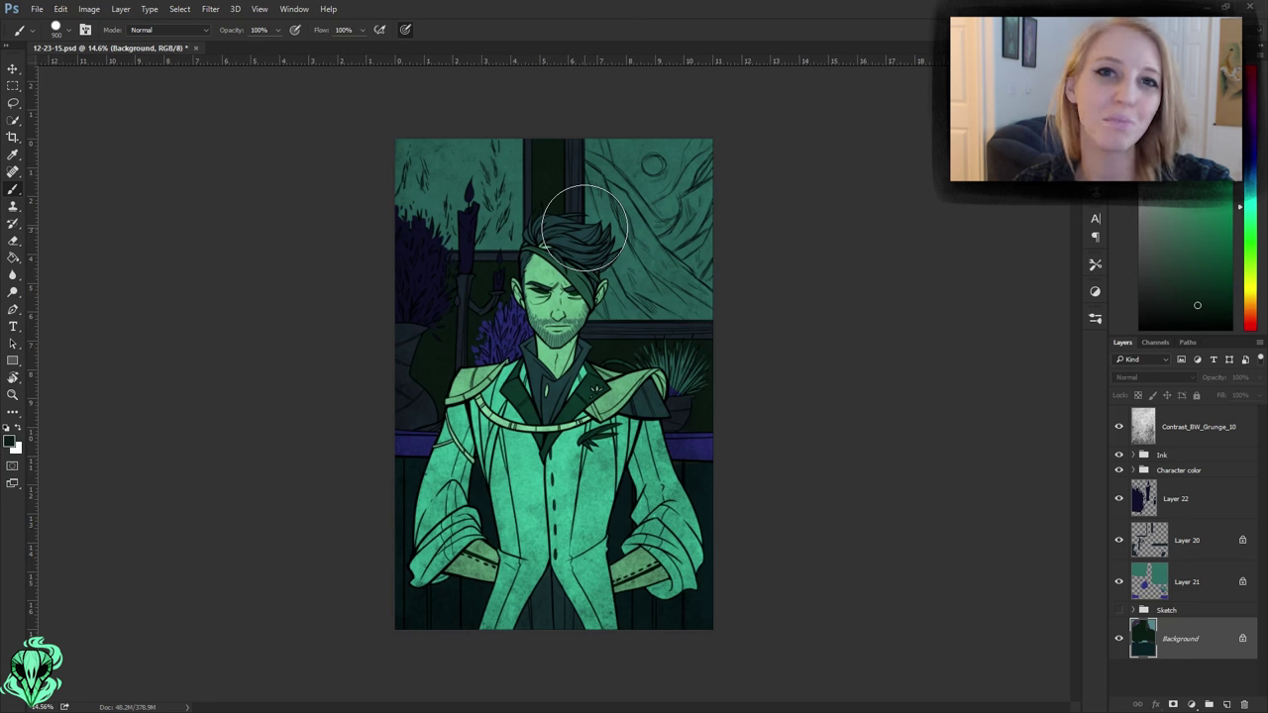
left_click(513, 205, "alt")
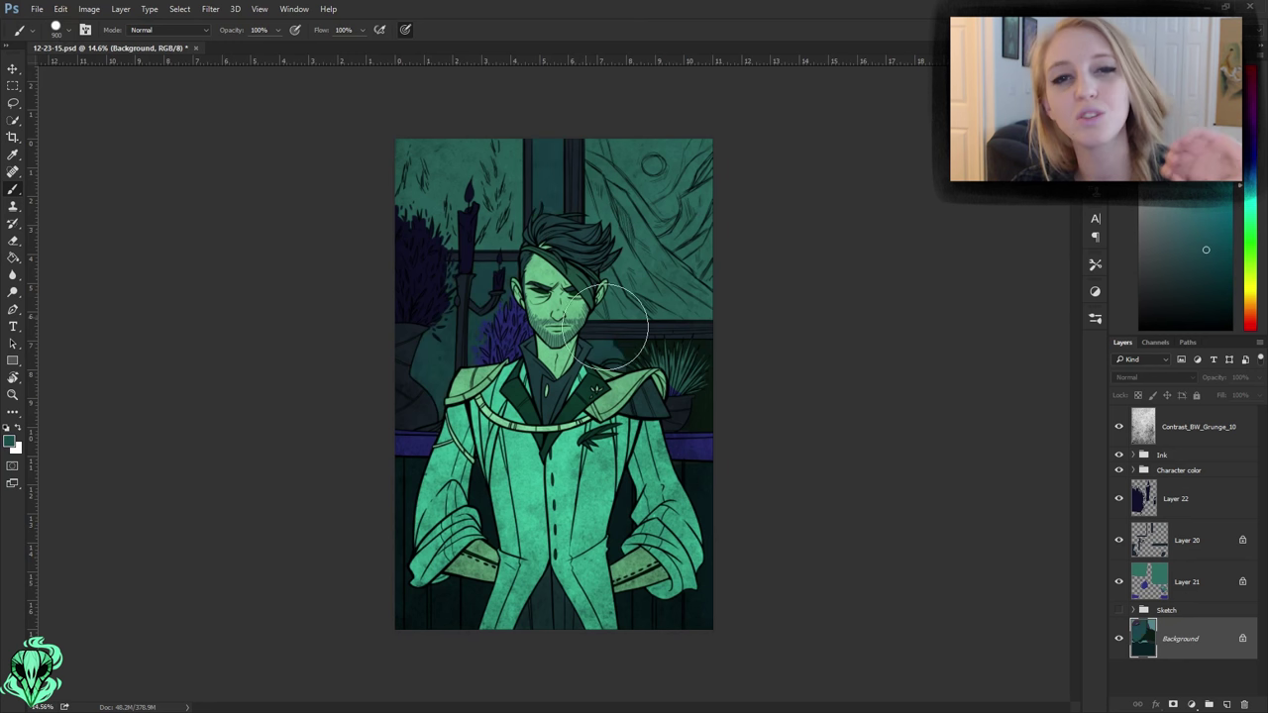
- On Layer 20, recolour the window frames and pots dark teal green and the candelabra bright green
key("alt+bracketright")
key("alt+bracketright")
left_click(674, 317, "alt")
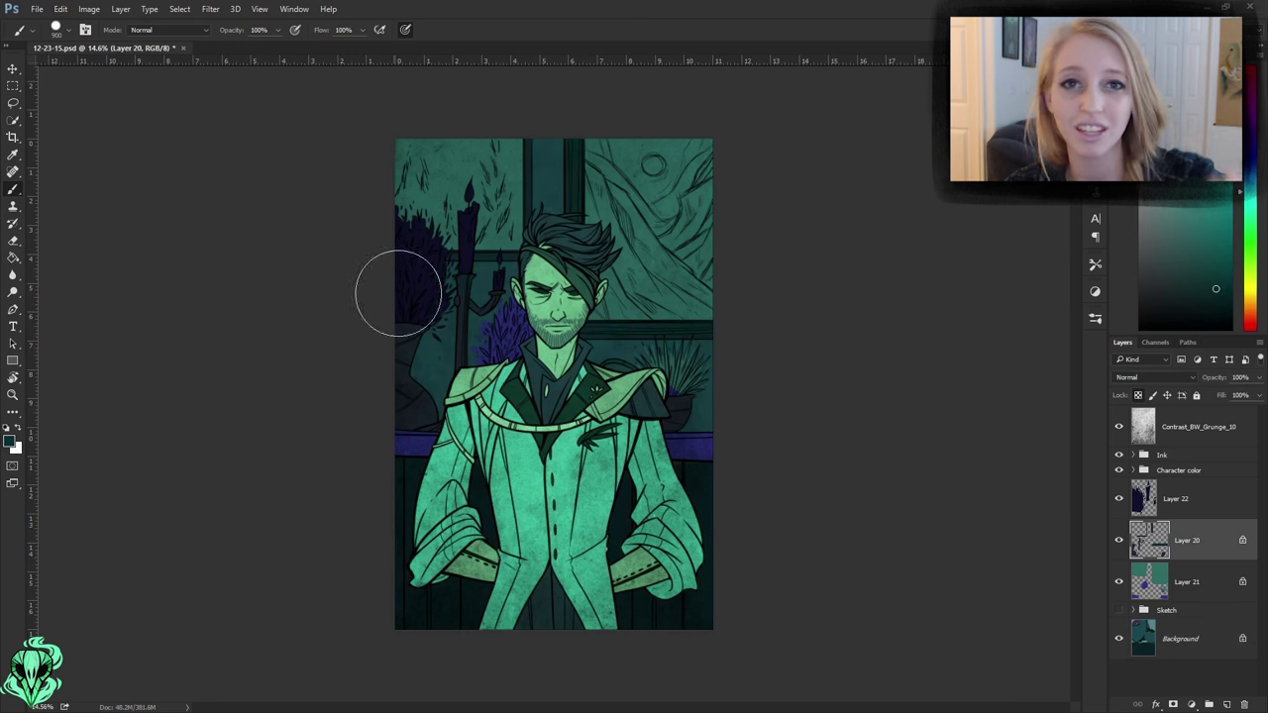
key("bracketleft")
left_click(461, 360, "alt")
left_click_drag(462, 367, 462, 282)
key("bracketleft")
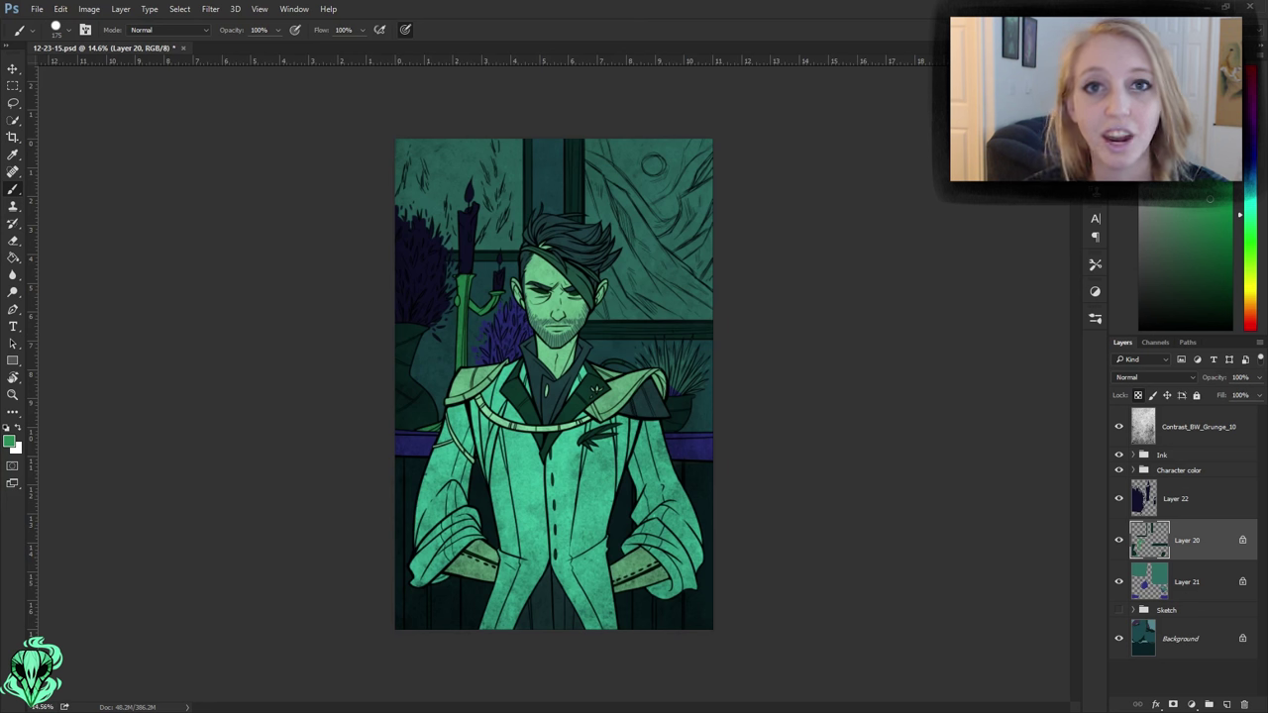
- Recolour the three plants in shades of green and the candles pale green
key("alt+bracketleft")
left_click(648, 344, "alt")
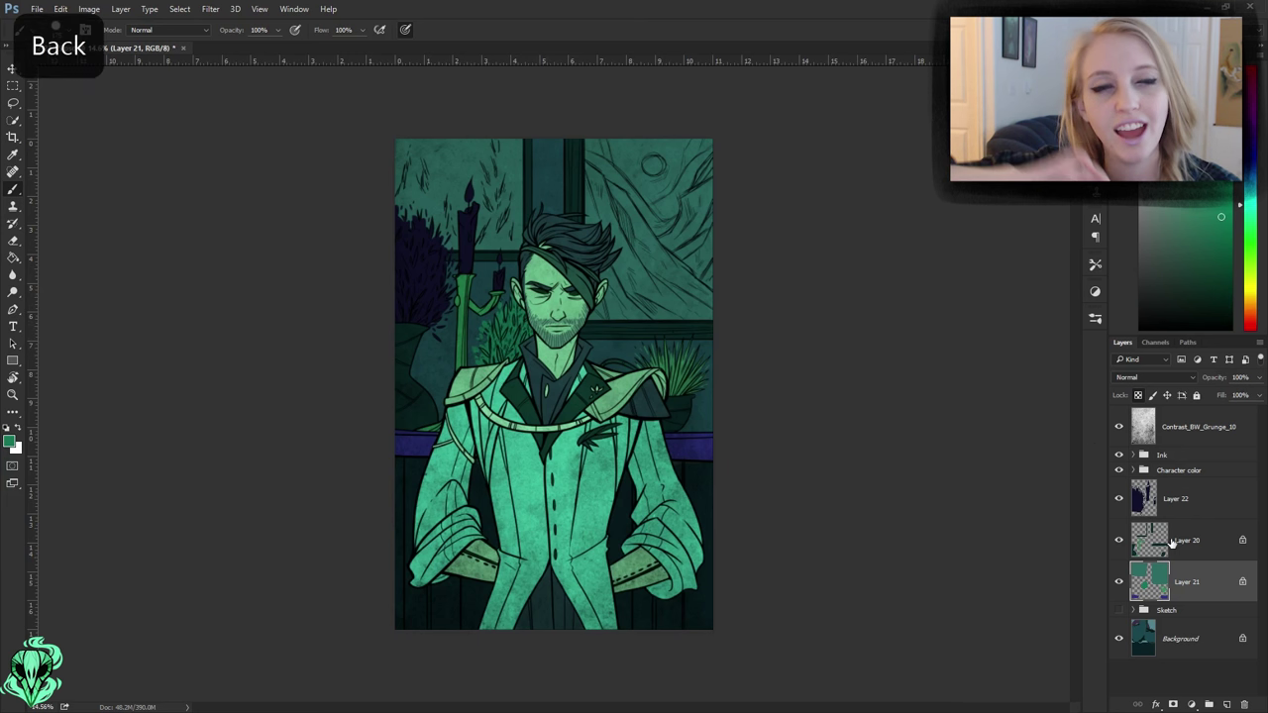
key("bracketright")
mouse_move(468, 193)
left_mouse_down()
mouse_move(468, 277)
mouse_move(390, 367)
left_mouse_up()
left_click(406, 254, "alt")
key("bracketright")
- Recolour the window panes on Layer 21 a darker teal green, stepping back the last strokes
key("alt+bracketleft")
key("alt+bracketleft")
left_click(698, 322, "alt")
mouse_move(693, 297)
left_mouse_down()
mouse_move(644, 199)
mouse_move(685, 128)
mouse_move(386, 196)
left_mouse_up()
key("ctrl+alt+z")
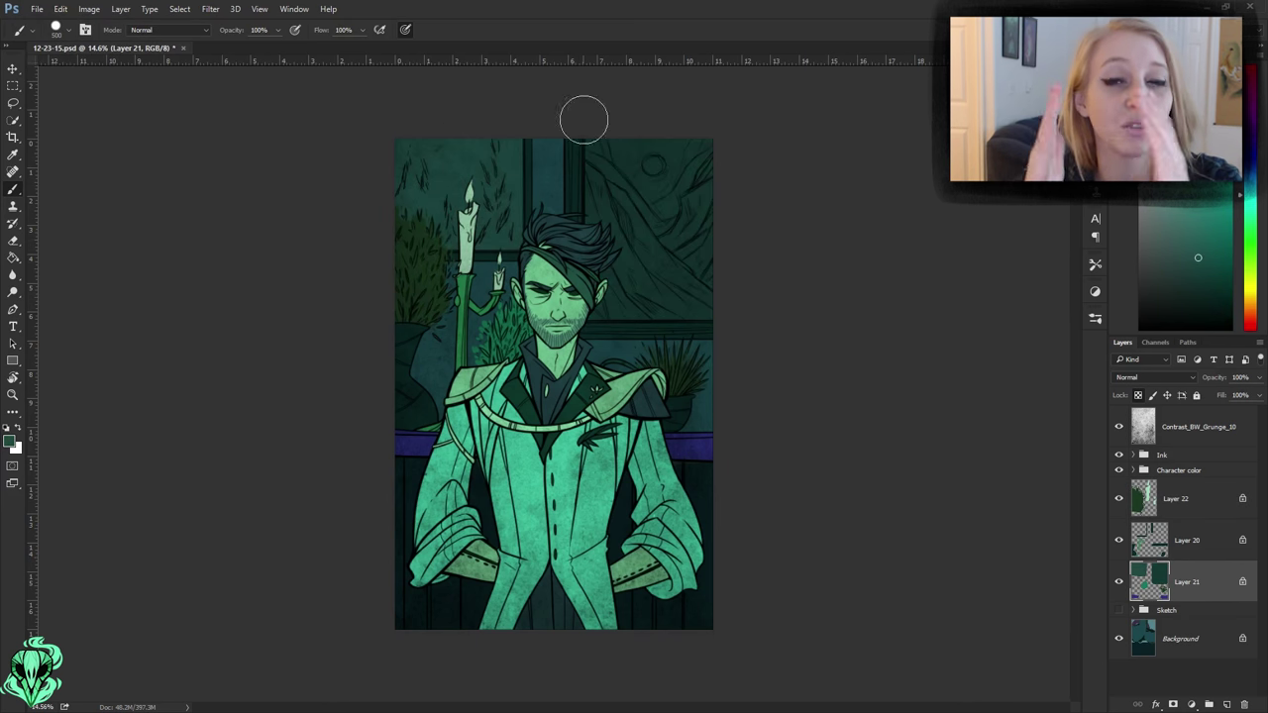
key("ctrl+alt+z")
- Recolour the large vase plant on Layer 22 a brighter green
key("bracketright")
key("alt+bracketright")
left_click(434, 297, "alt")
mouse_move(434, 297)
left_mouse_down()
mouse_move(360, 271)
mouse_move(419, 260)
mouse_move(343, 363)
left_mouse_up()
- Group Layers 20, 21 and 22 and name the group "Background color"
key("ctrl+plus")
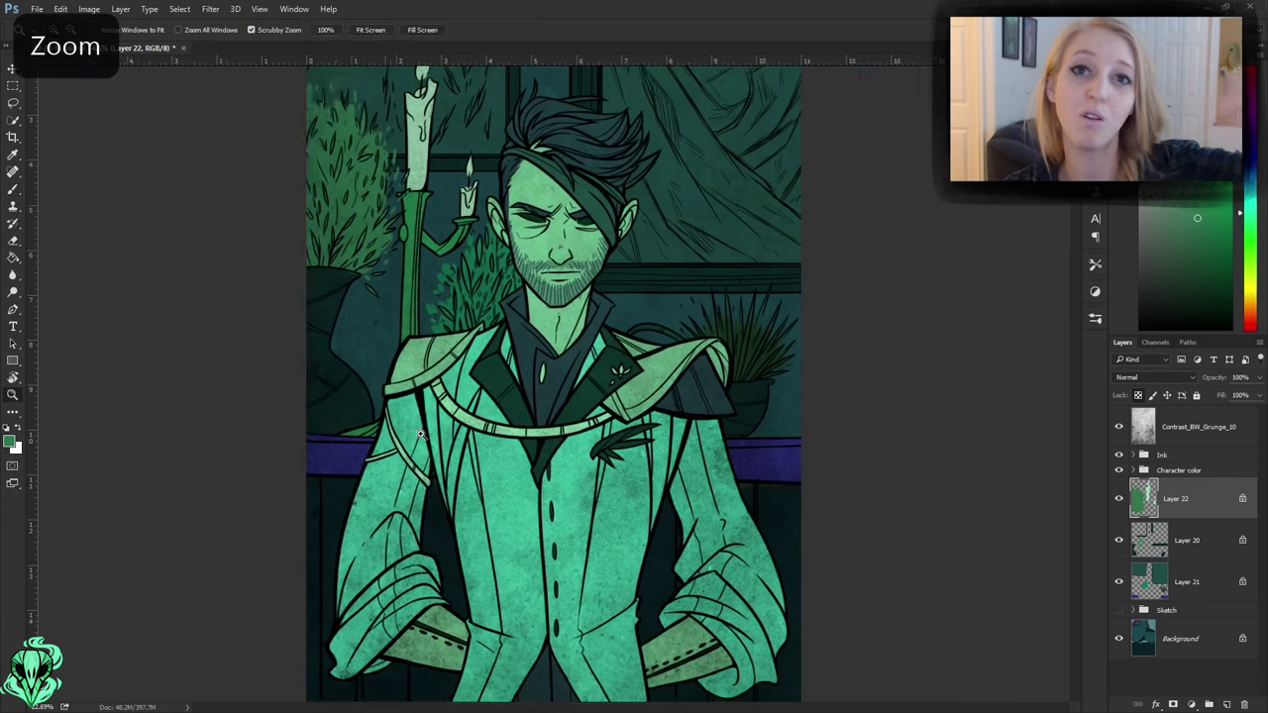
left_click(1187, 582, "shift")
key("ctrl+g")
double_click(1179, 485)
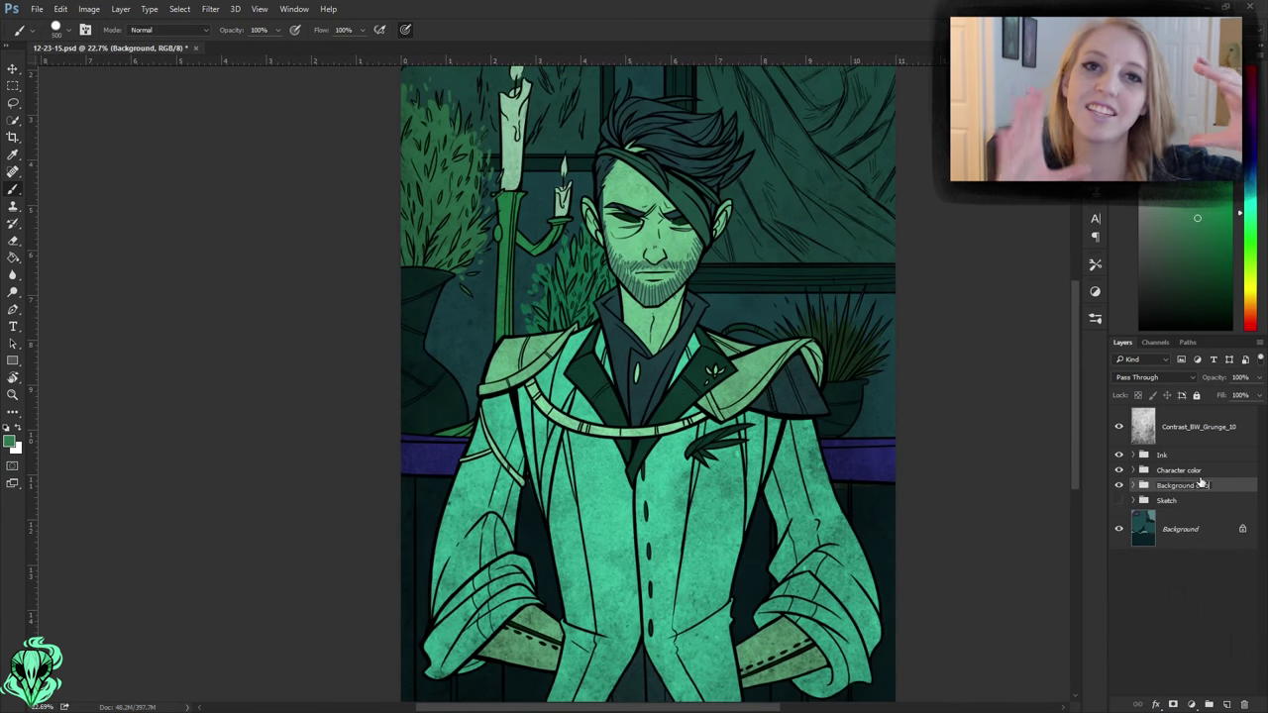
key("Return")
- Expand the Character color group and recolour the coat on Layer 15 a muted medium green
left_click(1145, 469)
left_click(1197, 582)
left_click(634, 404, "alt")
key("bracketright")
key("alt+BackSpace")
left_click_drag(634, 405, 662, 396)
key("ctrl+minus")
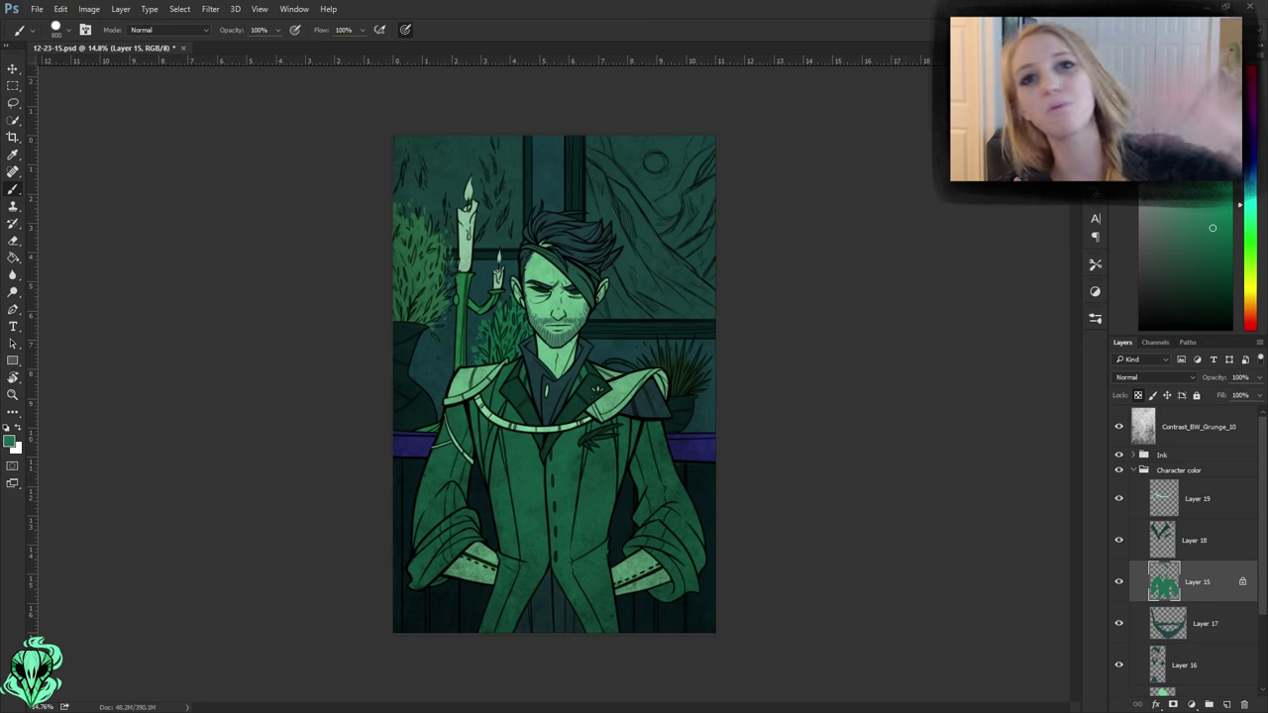
left_click(517, 329, "alt")
key("alt+BackSpace")
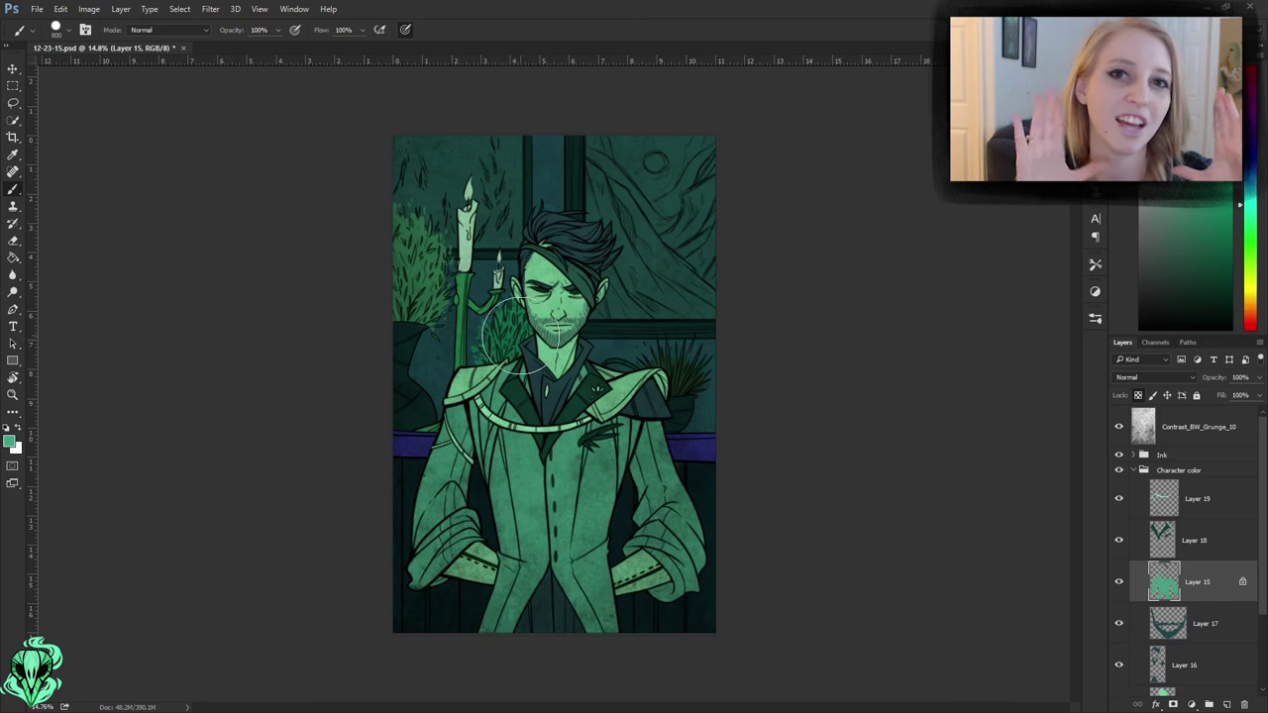
- Add a new layer at the top of the Background color group and fill it with dark blue to tint the background
left_click(1193, 513)
key("g")
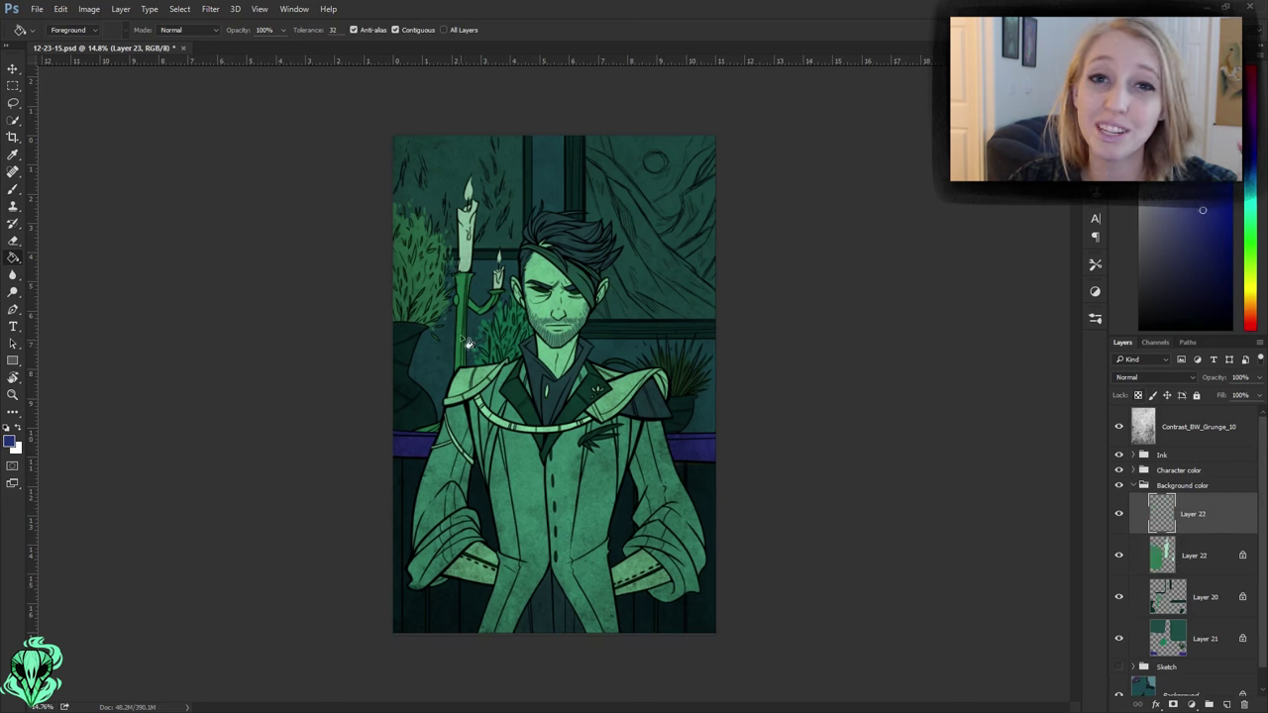
key("alt+BackSpace")
left_click(1133, 485)
- Recolour the skin on Layer 13 a paler green and the hair on Layer 16 a much darker green
left_click(1194, 637)
key("b")
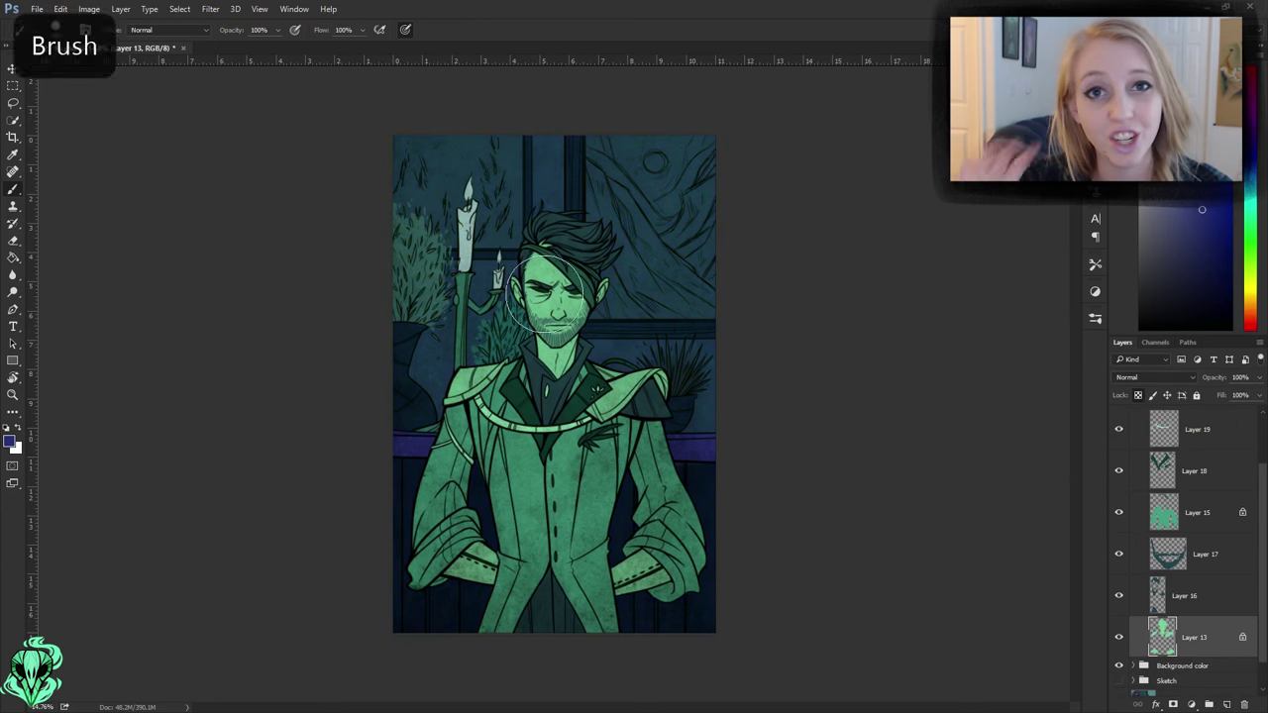
left_click(557, 333, "ctrl")
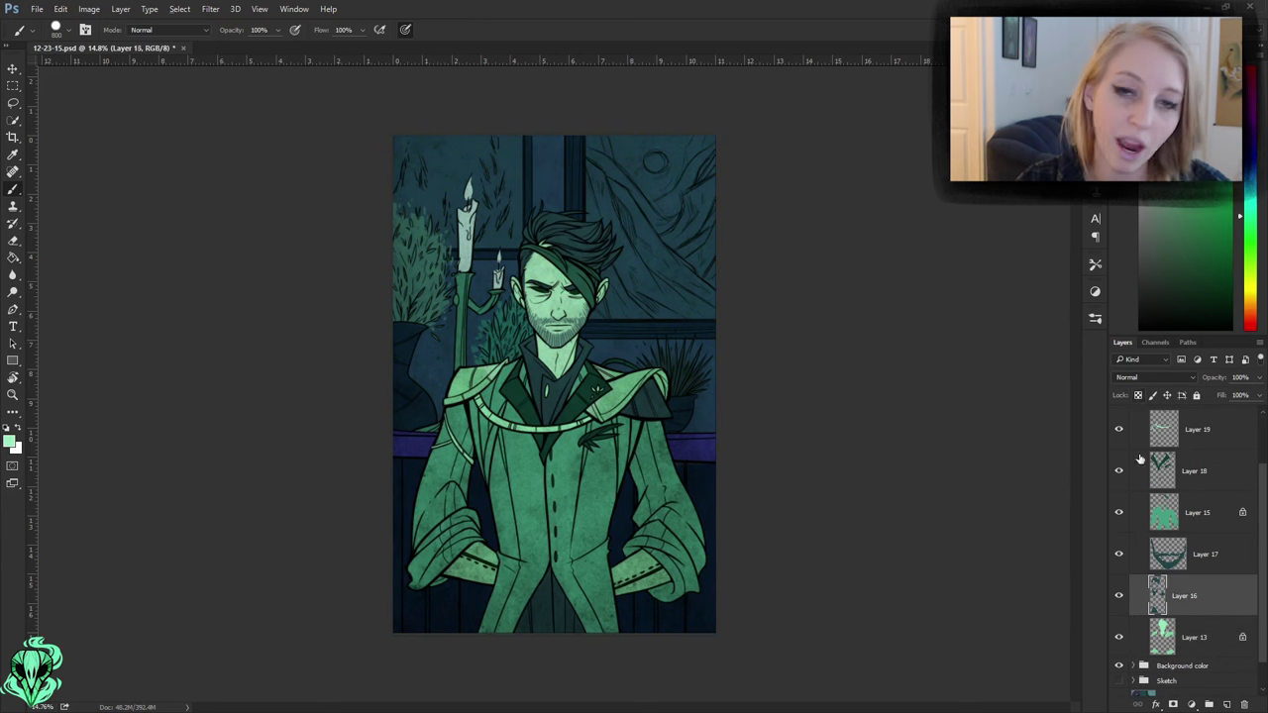
left_click(571, 238, "alt")
- Recolour the candles and their flames on Layer 22 a muted dark grey-blue
left_click(461, 208, "ctrl")
left_click(459, 195, "alt")
key("alt+BackSpace")
left_click(459, 196, "alt")
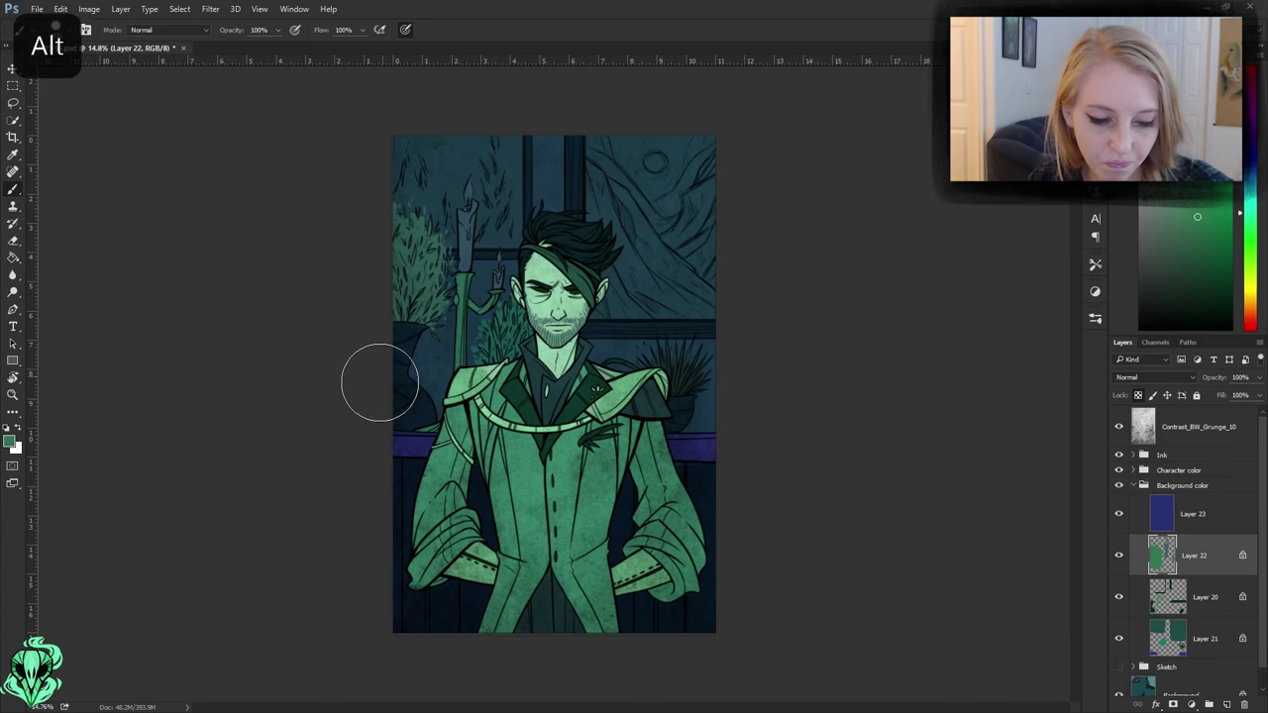
- Recolour the candle holder on Layer 20 of the Background color group a darker green
left_click(453, 354, "ctrl")
left_click(436, 433, "alt")
key("bracketleft")
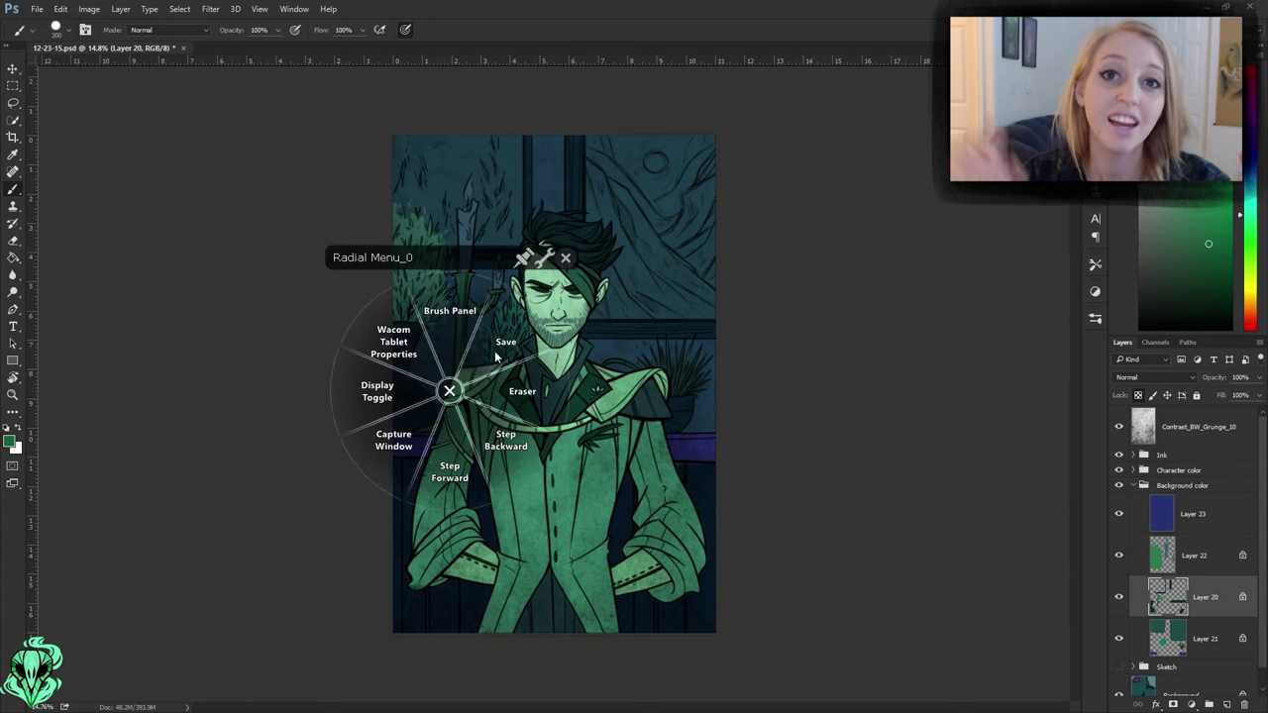
- Collapse the Background color group, expand Character color, and recolour the coat lapels on Layer 18 a medium green
left_click(1132, 485)
left_click(1133, 471)
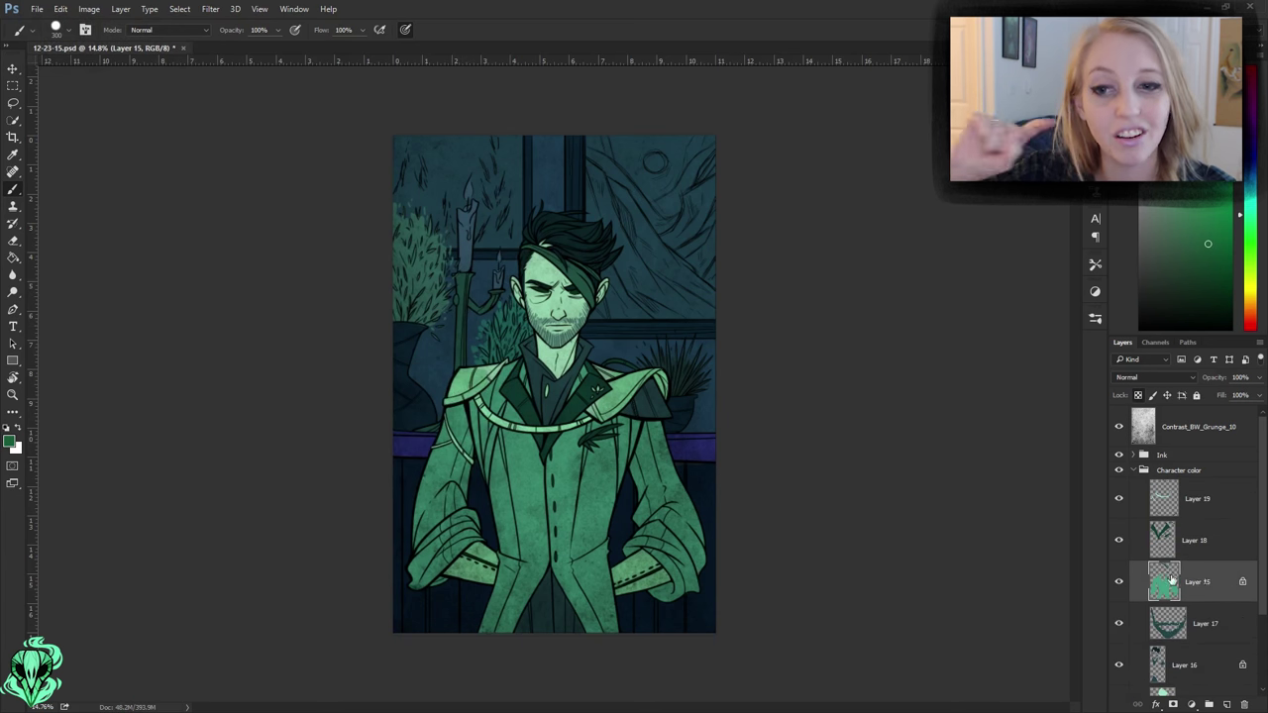
left_click(594, 391, "ctrl")
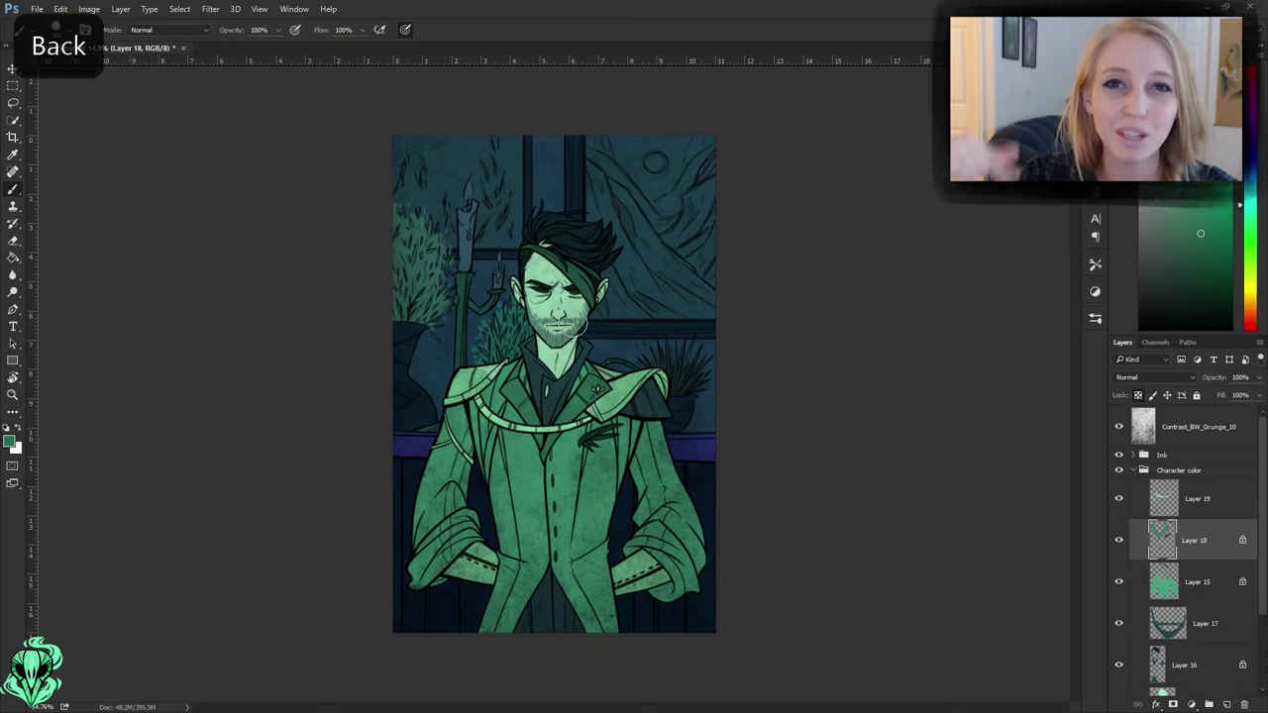
left_click(518, 441, "alt")
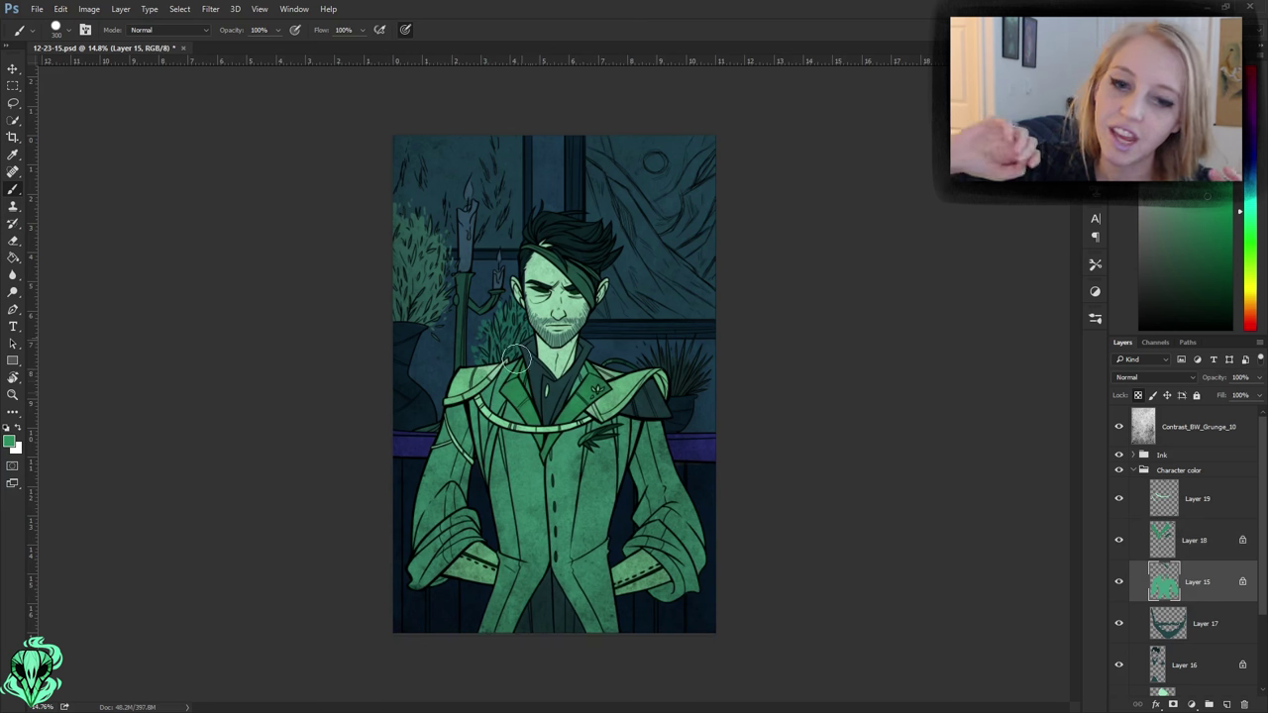
- Recolour the forearms on Layer 13 a deeper green and the shirt collar on Layer 16 a dark teal
left_click(423, 588, "ctrl")
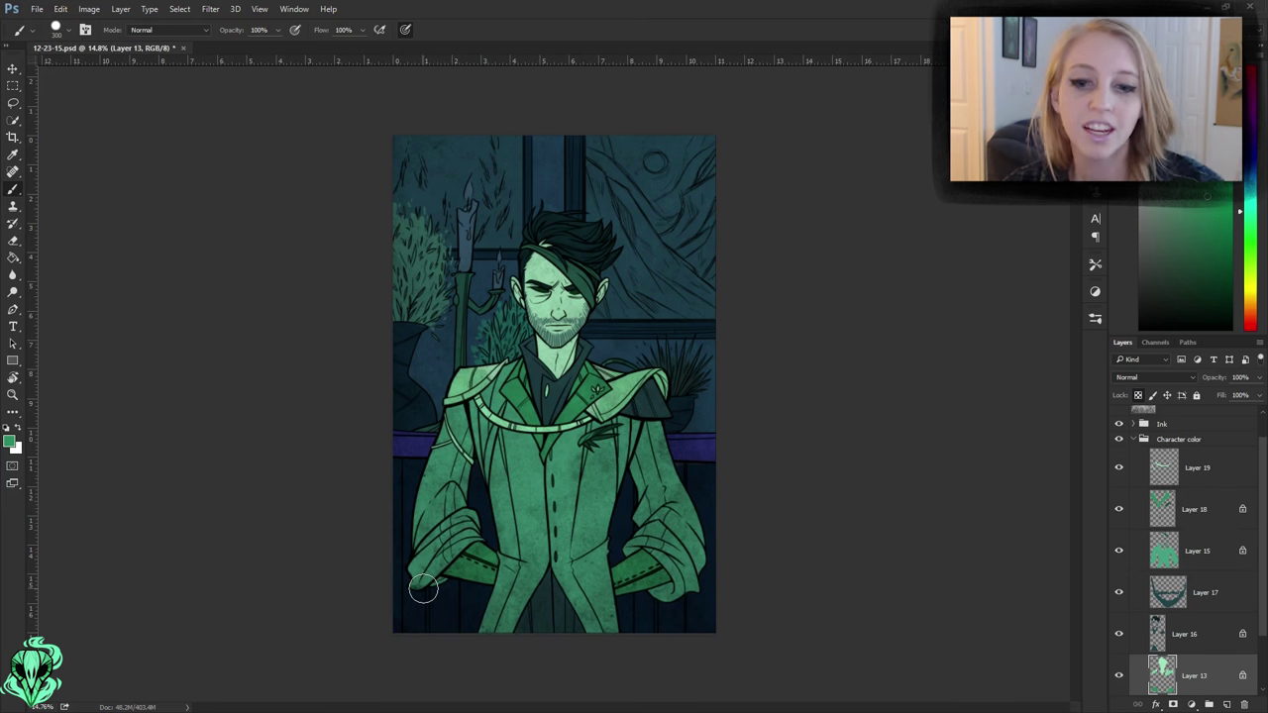
left_click(555, 387, "ctrl")
left_click(555, 387, "alt")
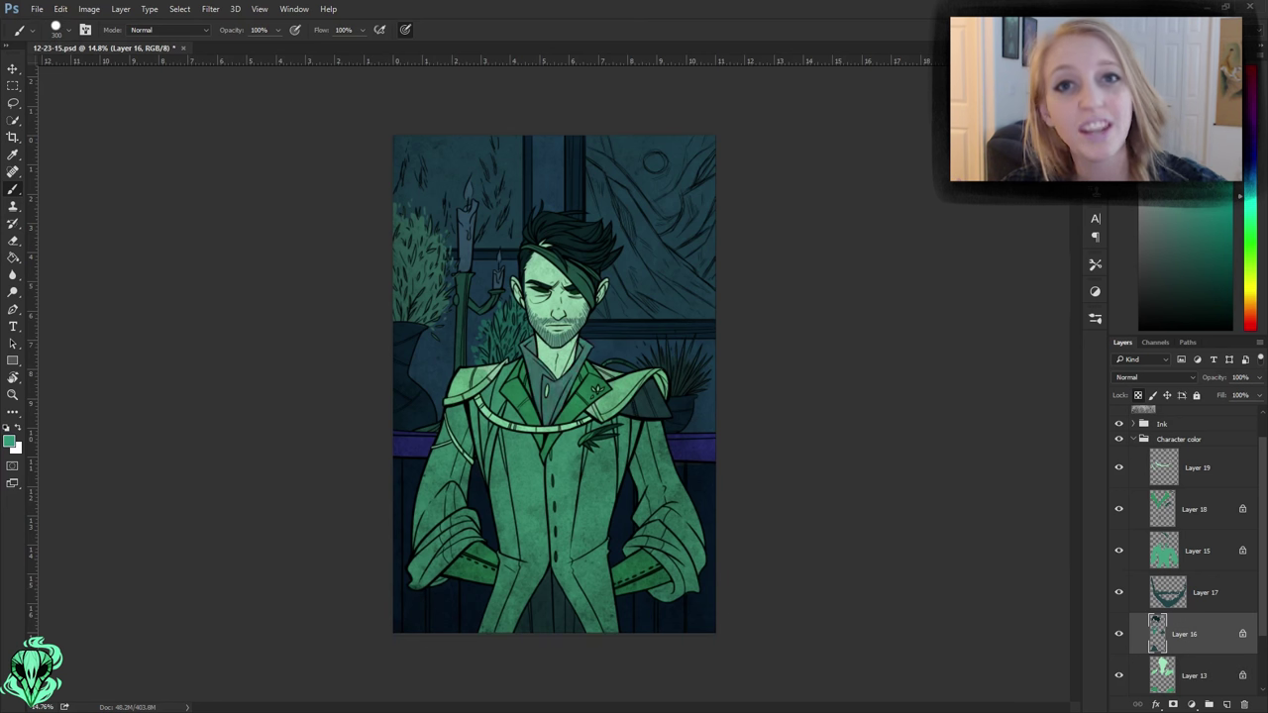
key("alt+BackSpace")
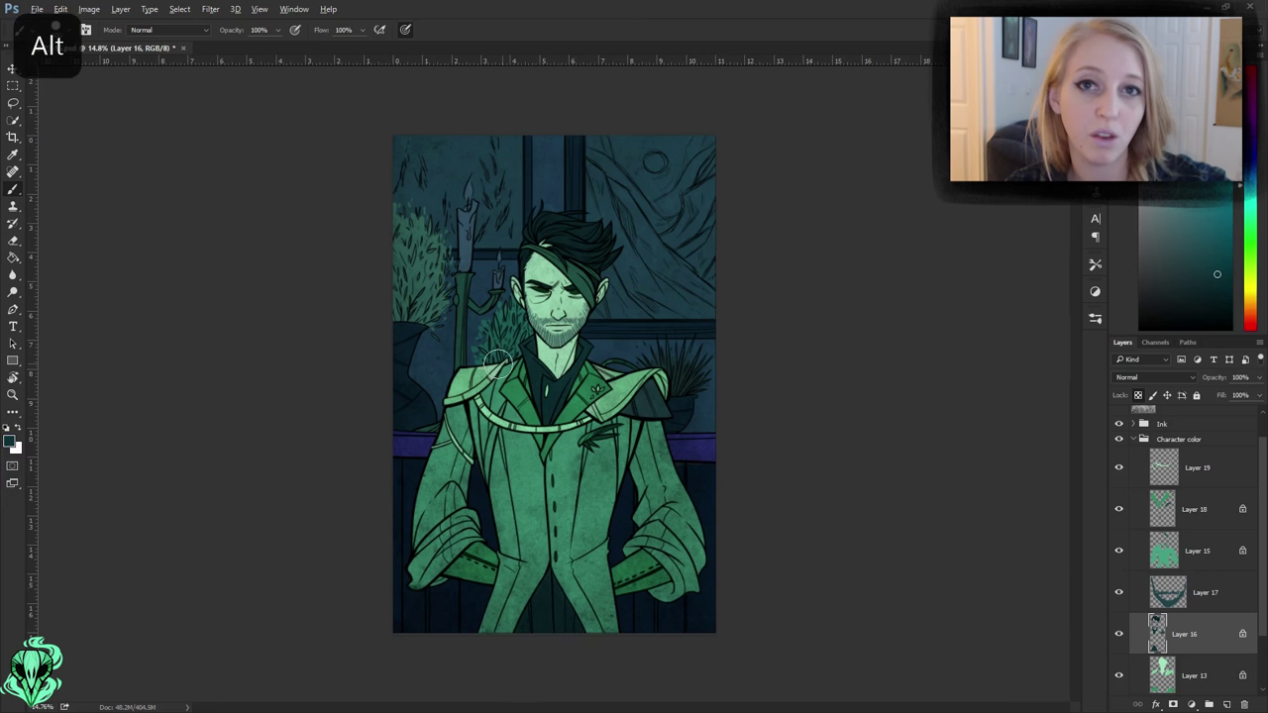
- Recolour the leaf brooch on Layer 18 light green and the headband on Layer 15 a brighter green
left_click(495, 364, "ctrl")
left_click(595, 431, "ctrl")
left_click(595, 431, "alt")
key("alt+BackSpace")
scroll(1261, 458, "down", 1)
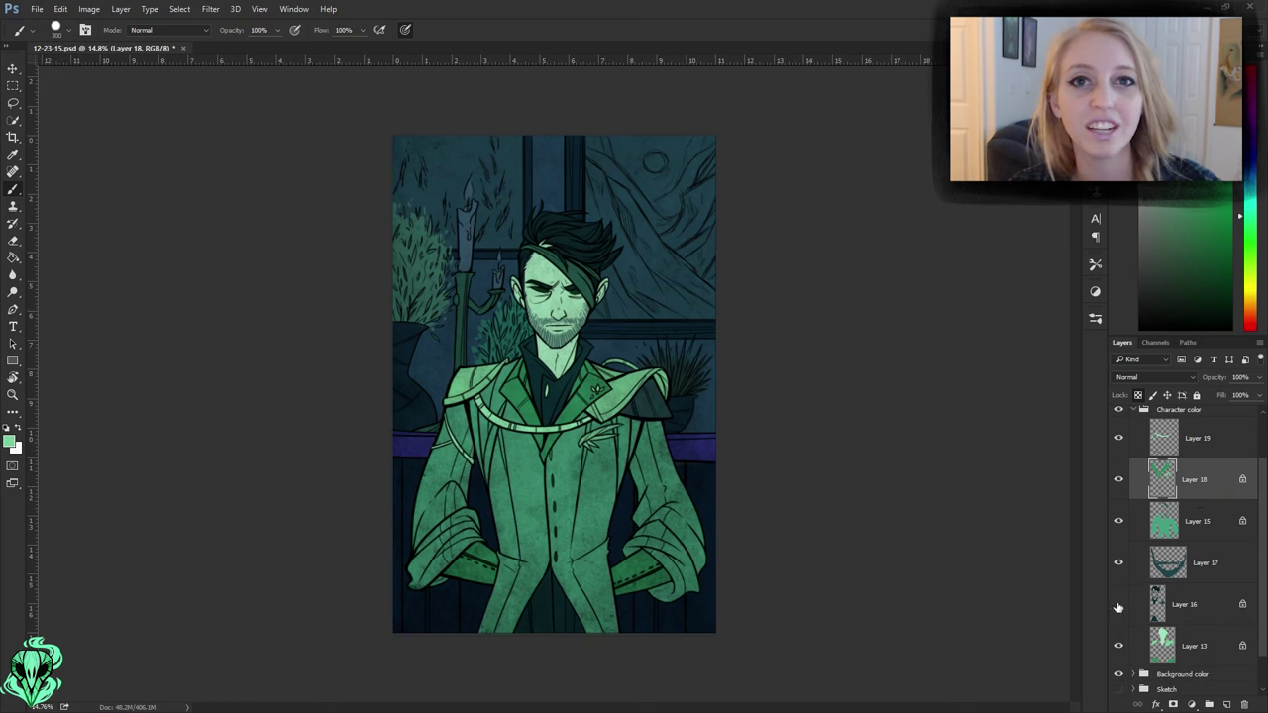
left_click(502, 225, "ctrl")
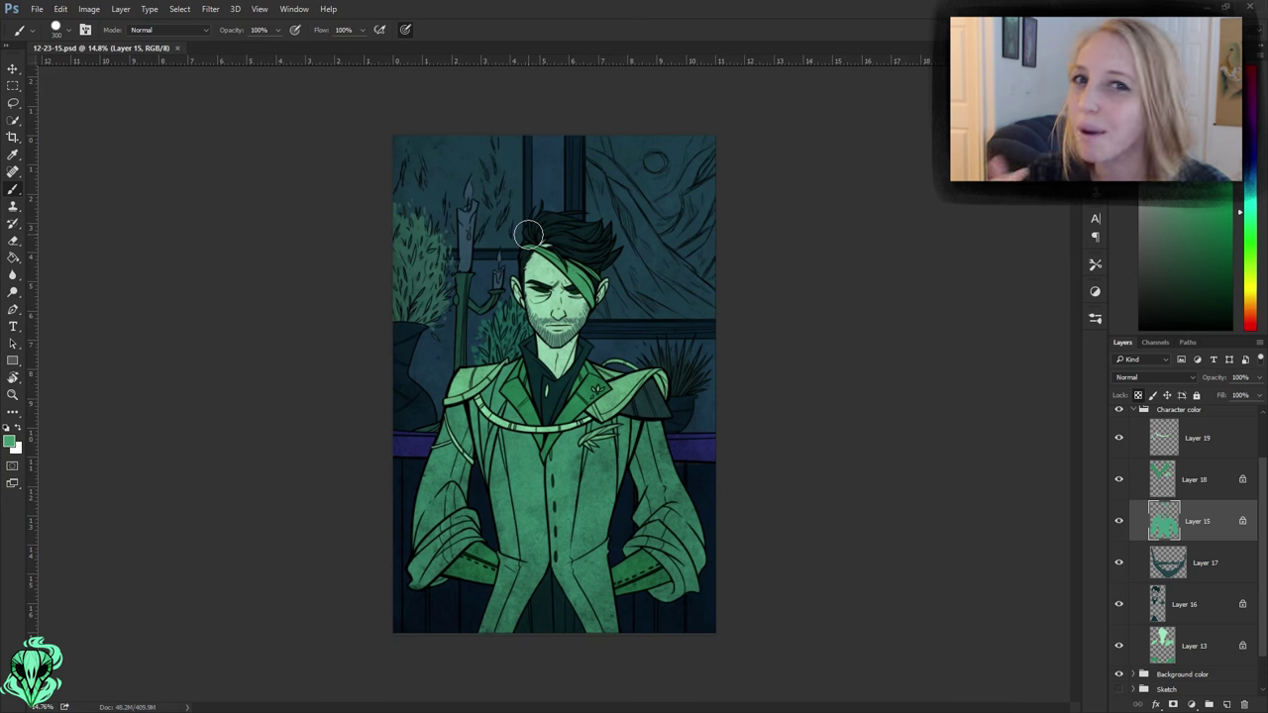
- Recolour the shirt and collar on Layer 16 a lighter teal and save the document
key("alt+bracketleft")
key("alt+bracketleft")
left_click(574, 625, "alt")
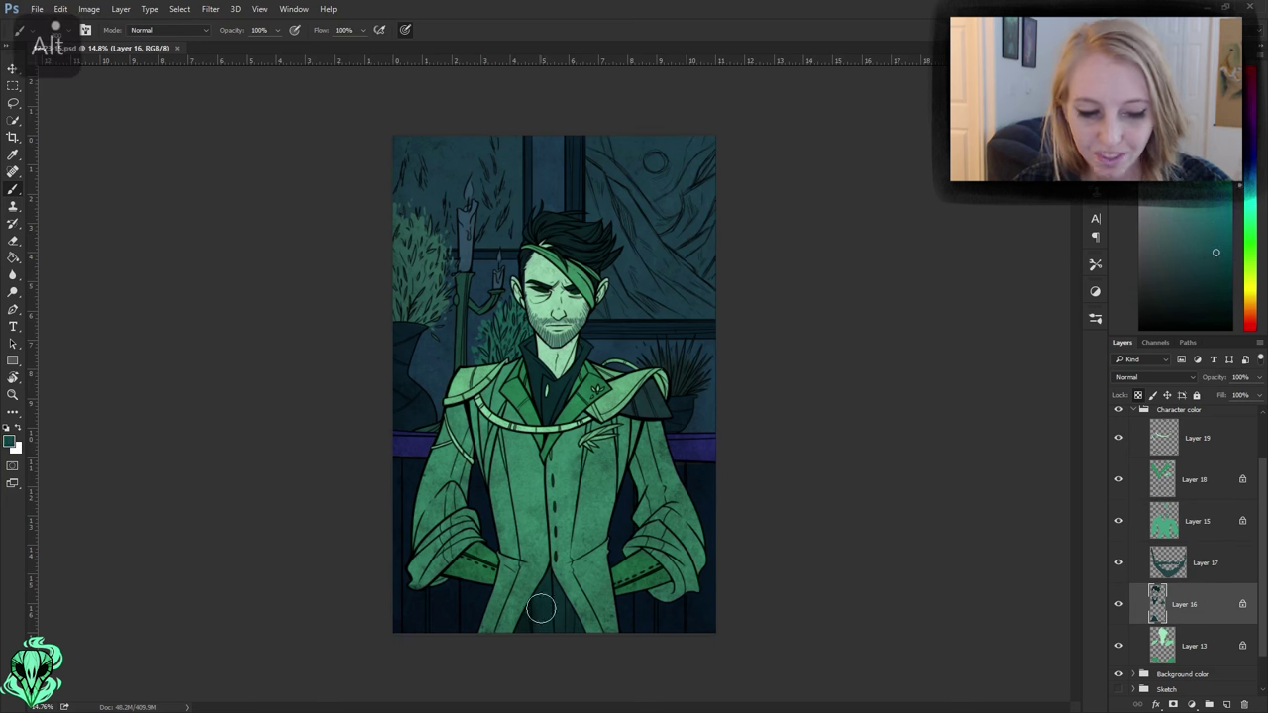
key("alt+BackSpace")
left_click(637, 409, "alt")
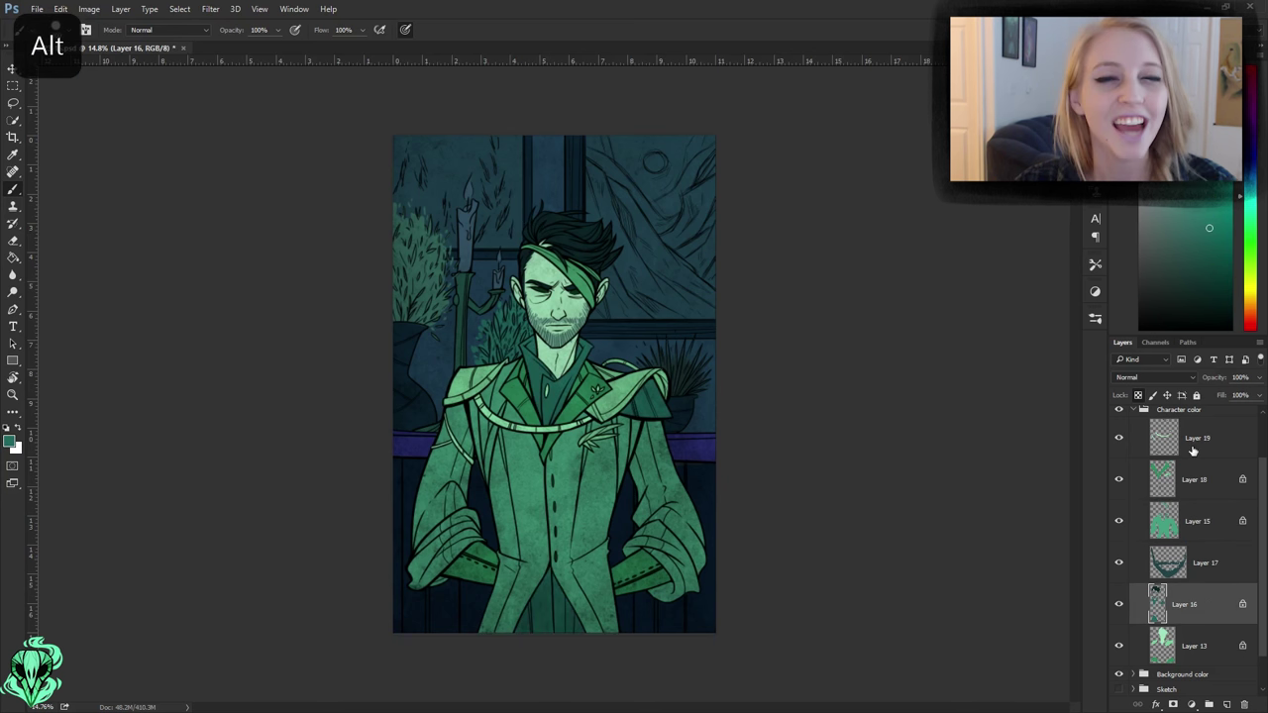
key("alt+bracketleft")
key("ctrl+minus")
key("ctrl+s")
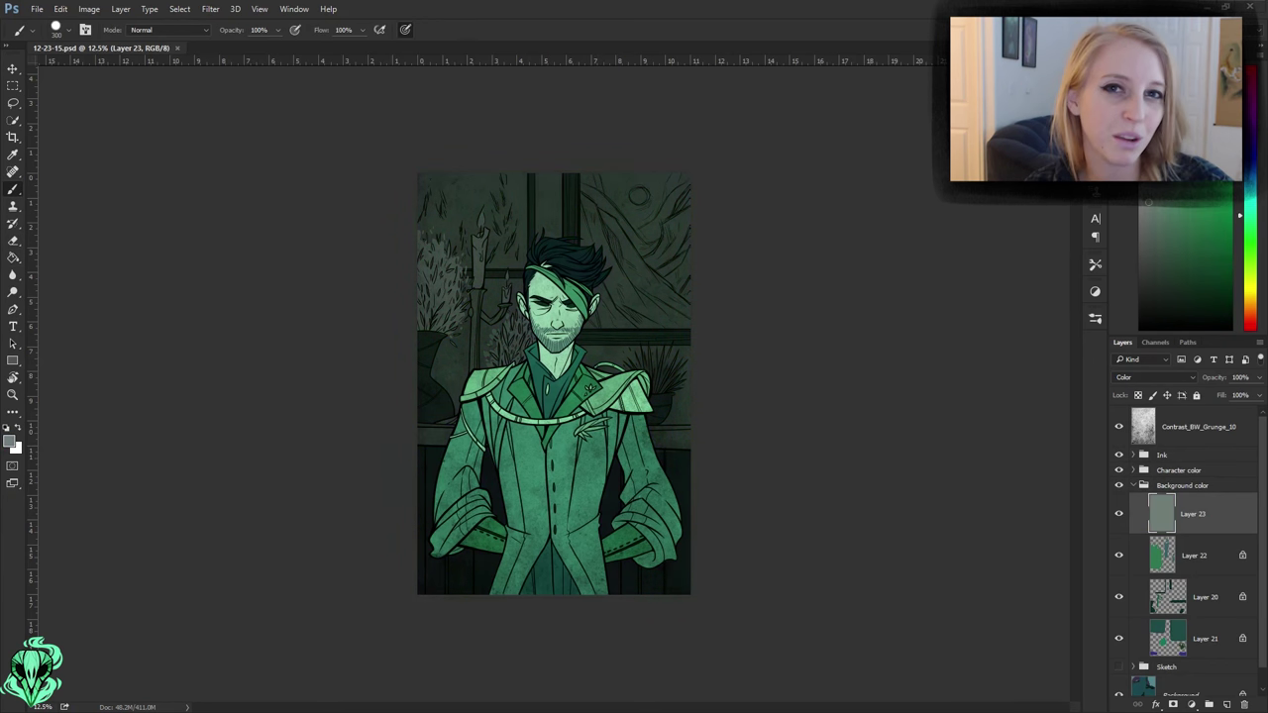
- Recolour the tall plant on Layer 22 of the Background color group a very dark green
left_click(1205, 638)
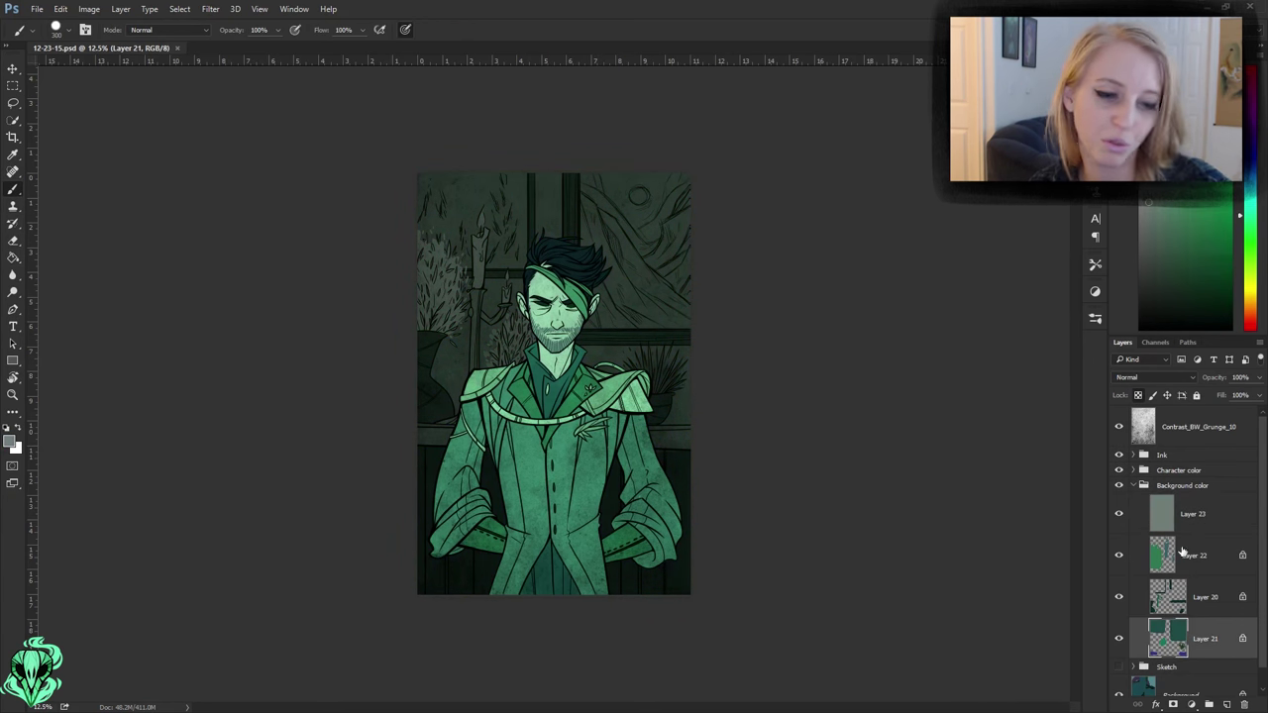
key("b")
key("alt+]")
key("alt+]")
left_click(449, 330, "alt")
mouse_move(453, 291)
left_mouse_down()
mouse_move(425, 300)
mouse_move(441, 287)
left_mouse_up()
key("alt+[")
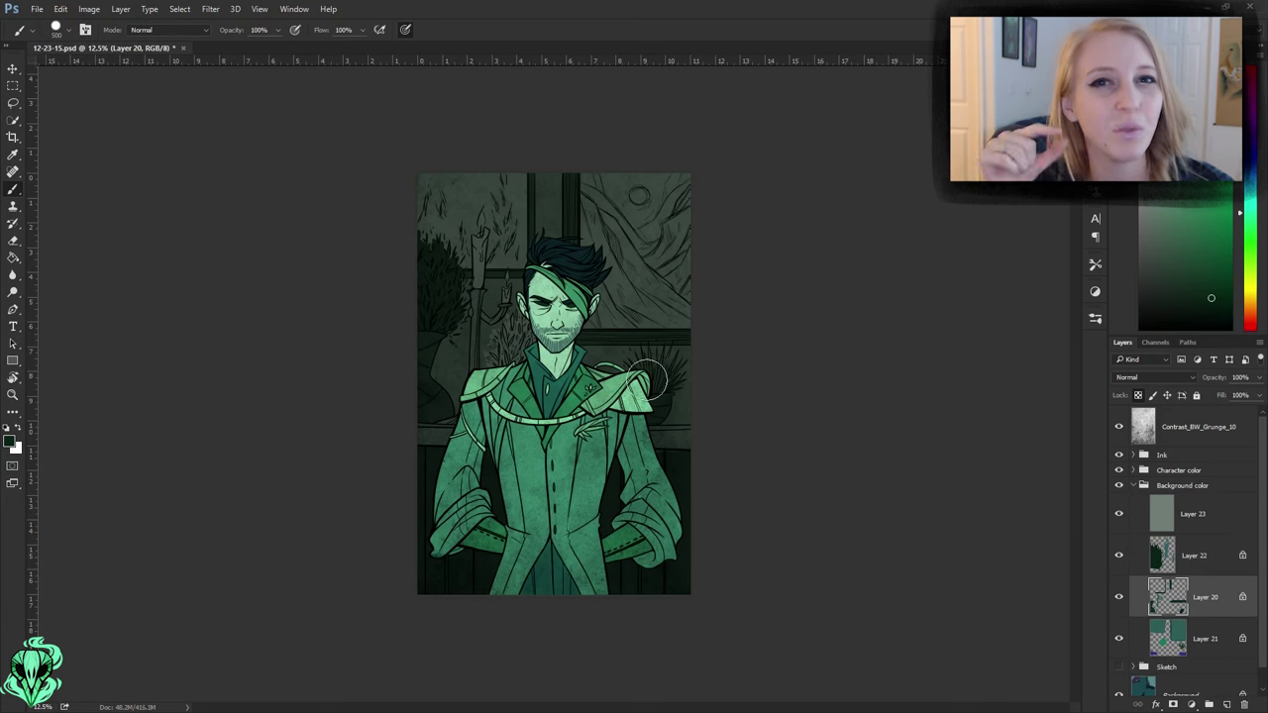
- Hide Layer 23 and recolour the landscape painting on Layer 21 teal blue and the opposite picture muted violet-blue
left_click(1118, 514)
key("alt+[")
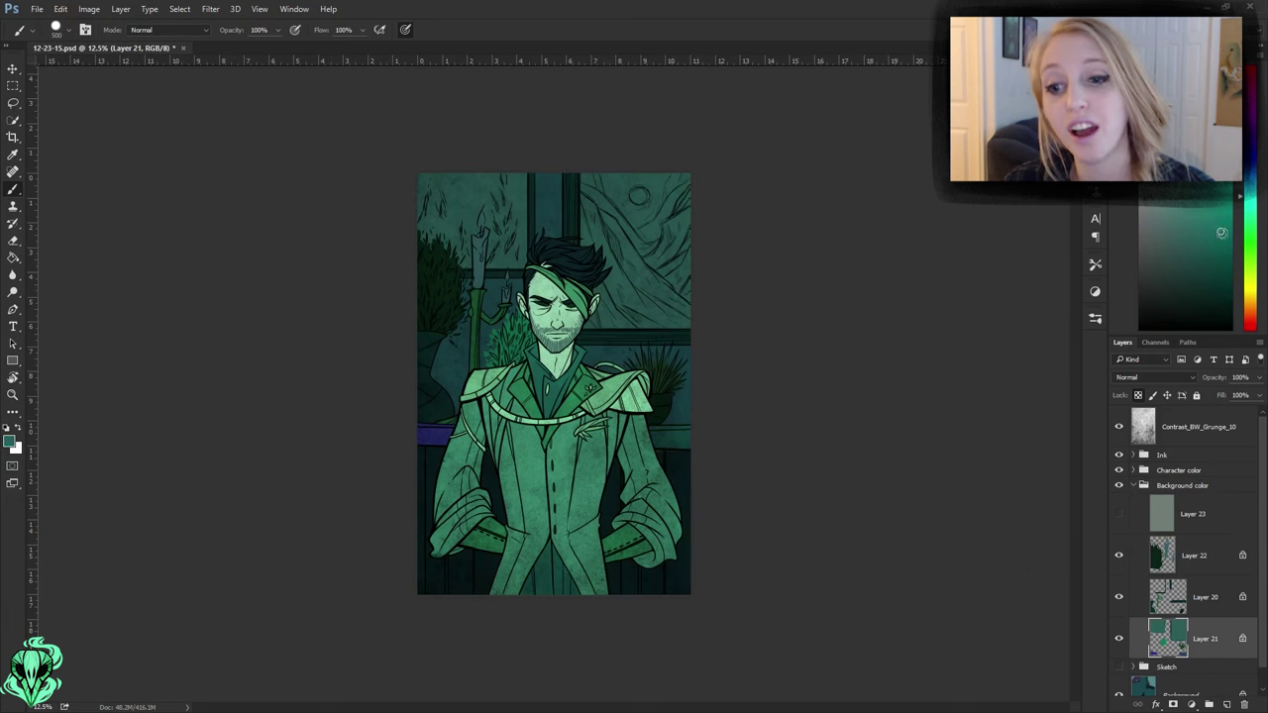
mouse_move(595, 330)
left_mouse_down()
mouse_move(664, 297)
mouse_move(634, 198)
left_mouse_up()
left_click_drag(460, 240, 476, 194)
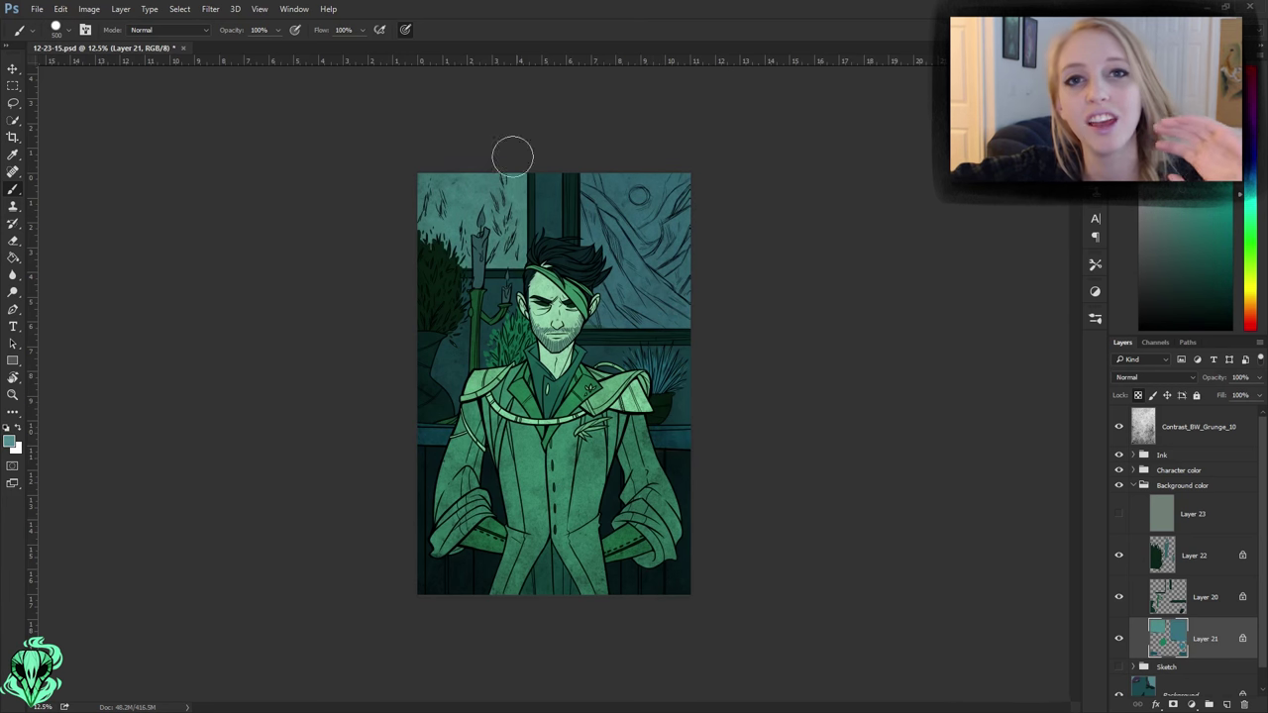
left_click(395, 246, "alt")
left_click_drag(505, 248, 425, 204)
- Recolour the tall plant on Layer 22 a medium blue
key("alt+]")
key("alt+]")
left_click_drag(432, 317, 436, 258)
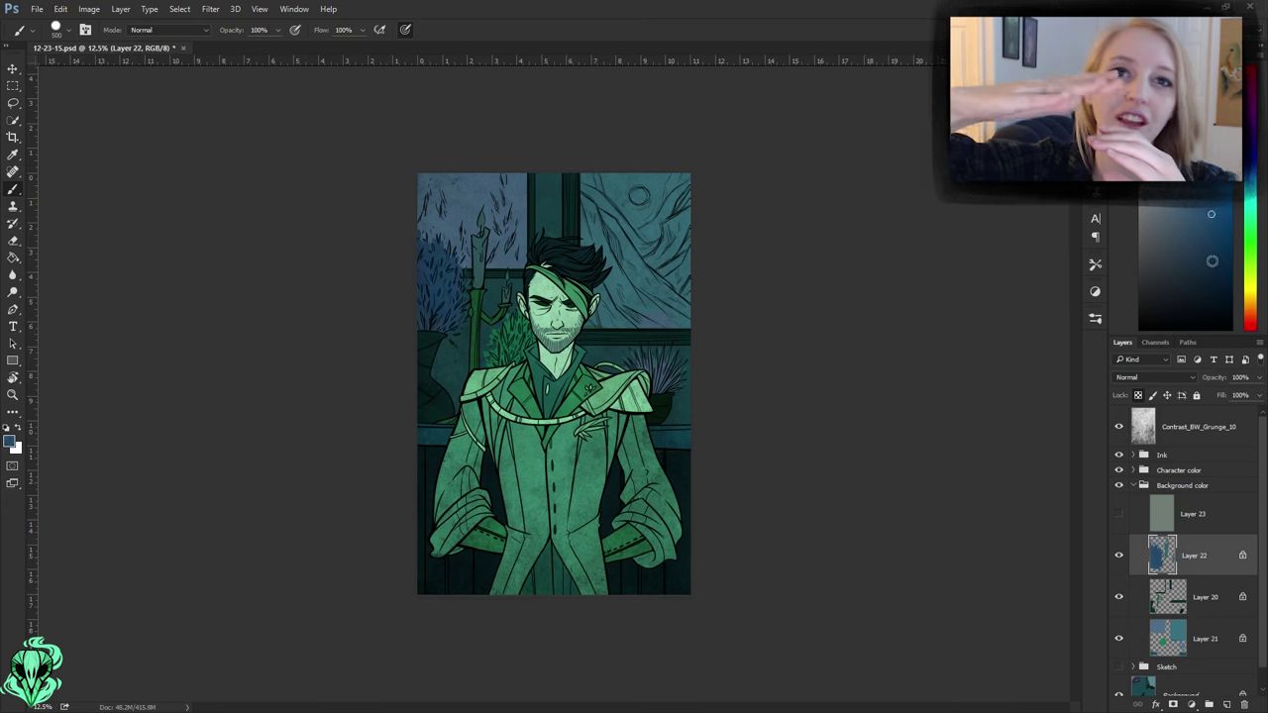
- Recolour the picture frames on Layer 20 dark indigo and the small plant behind the shoulder on Layer 21 dark navy
key("alt+[")
left_click(472, 291, "alt")
key("alt+[")
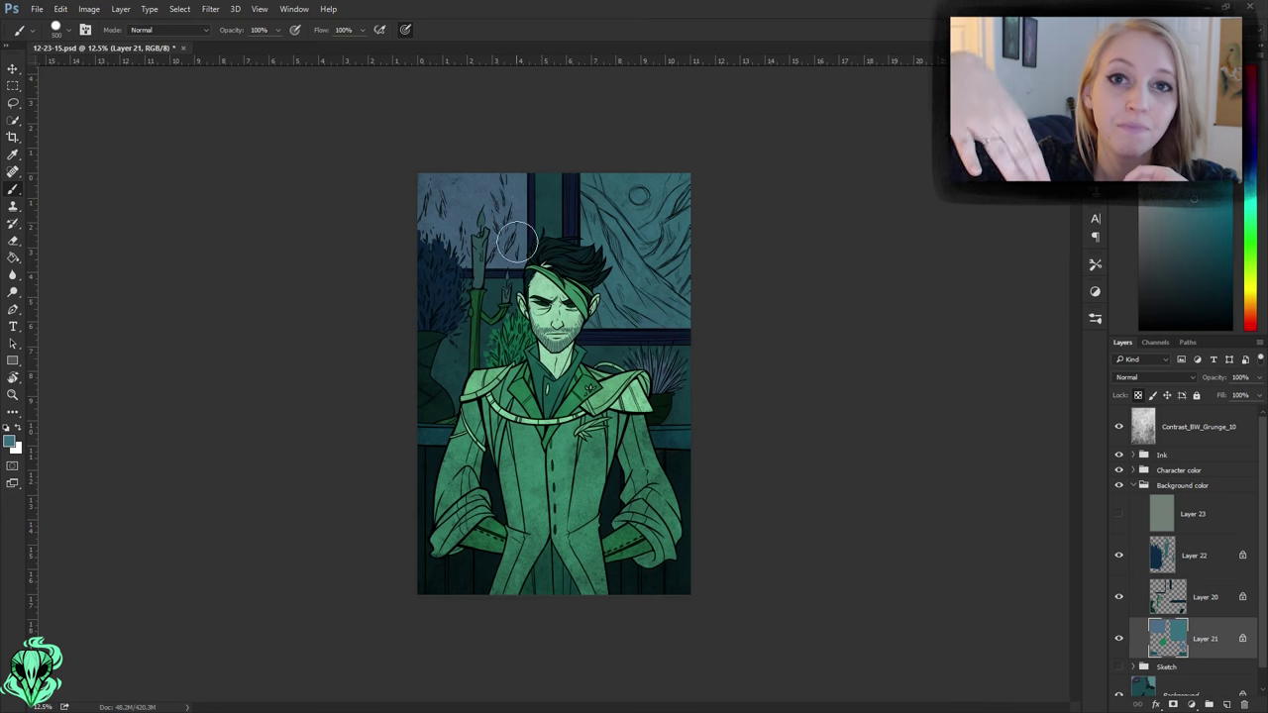
left_click(657, 369, "alt")
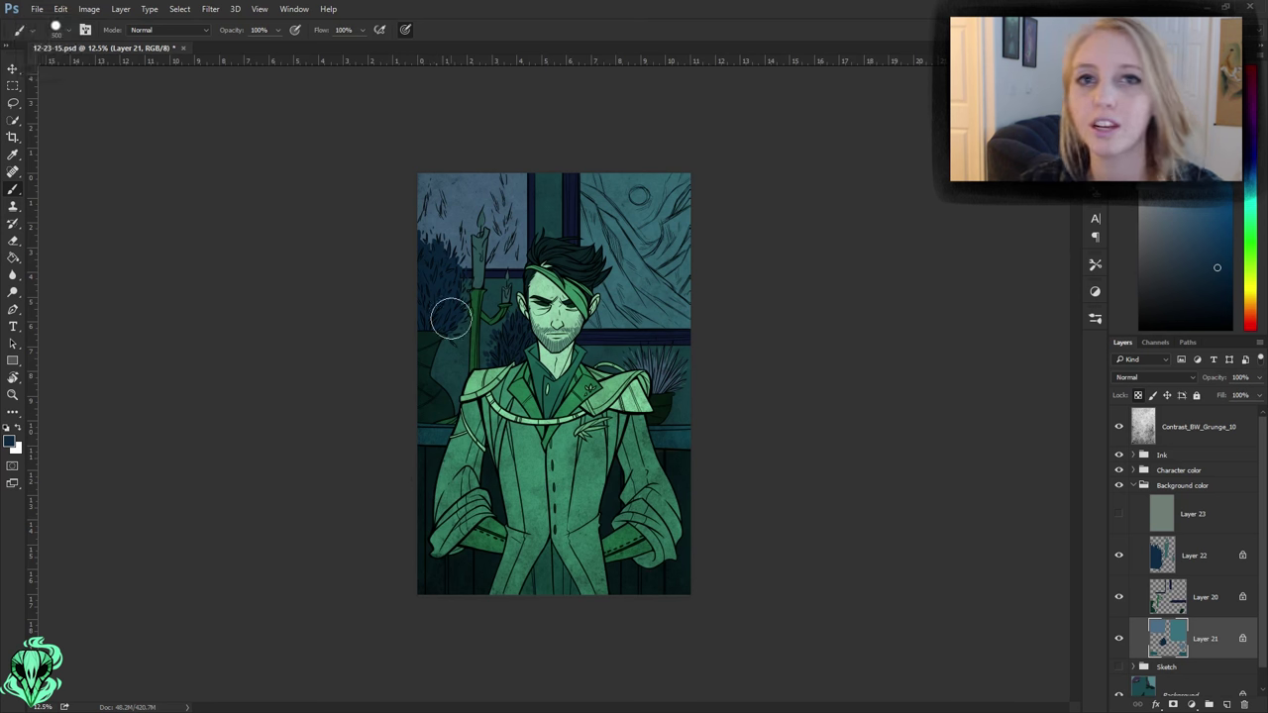
- Recolour the tall plant on Layer 22 light blue, and make the candles and their holder purple
key("alt+]")
mouse_move(440, 307)
left_mouse_down()
mouse_move(446, 247)
mouse_move(466, 237)
left_mouse_up()
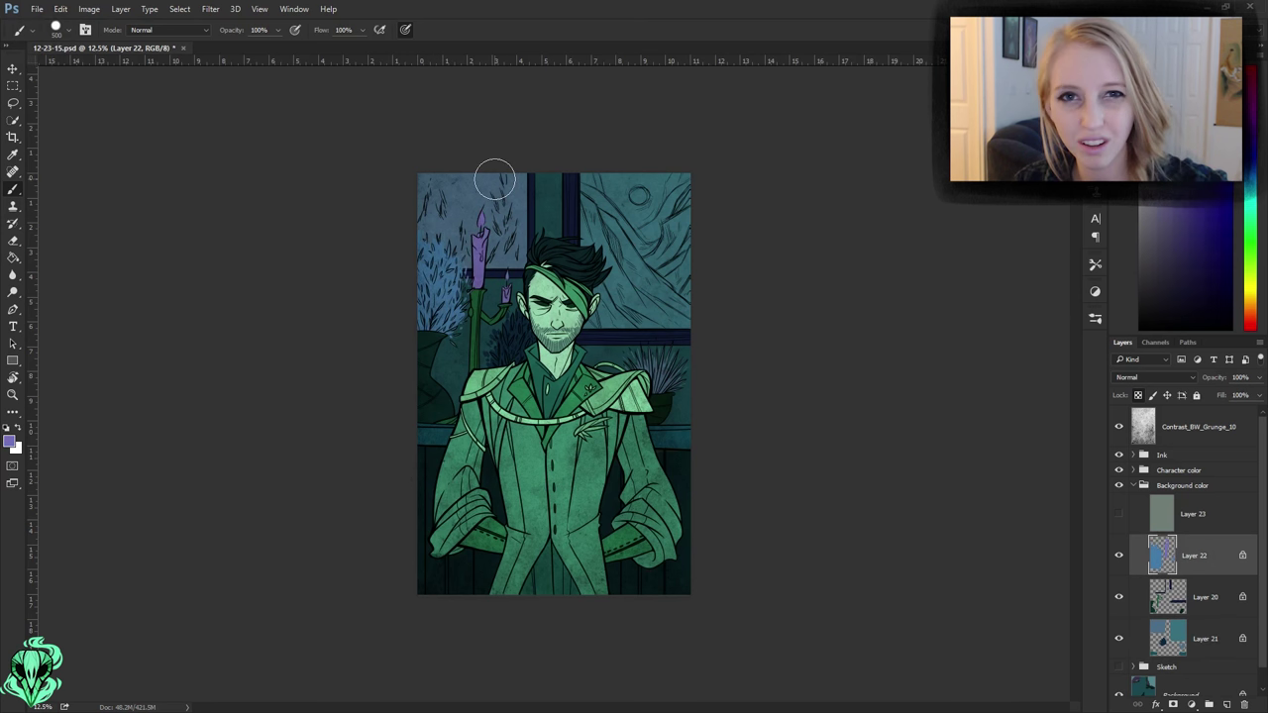
left_click(477, 311, "alt")
key("alt+[")
key("[")
key("[")
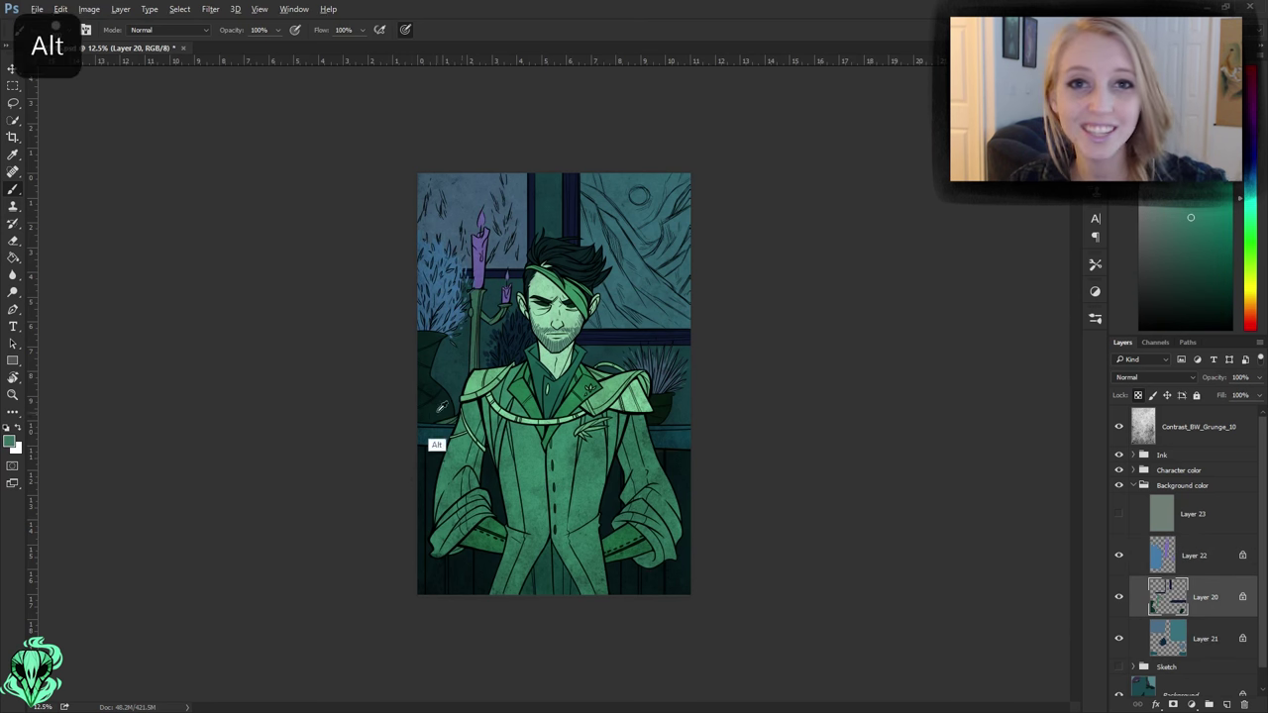
left_click(479, 243, "alt")
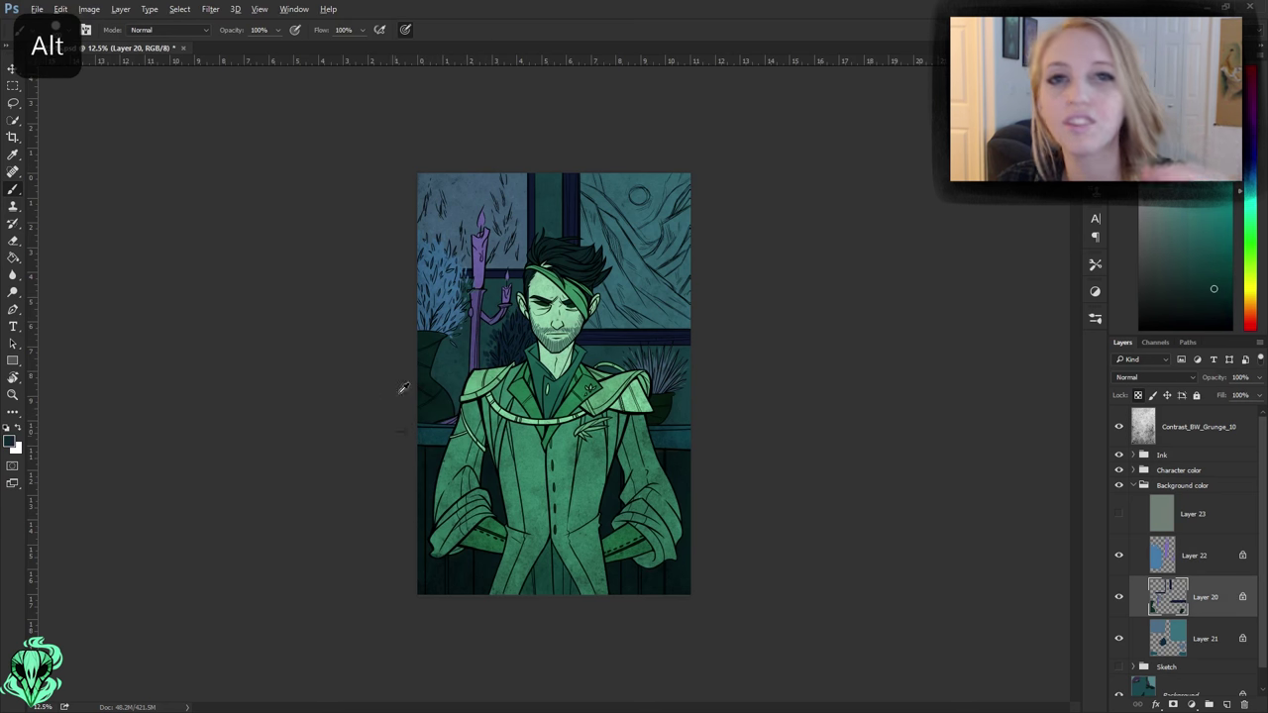
- Recolour the vases on Layer 20 purple and the lower wall panelling on the Background layer dark blue
key("alt+")
left_click(630, 334, "alt")
key("]")
key("]")
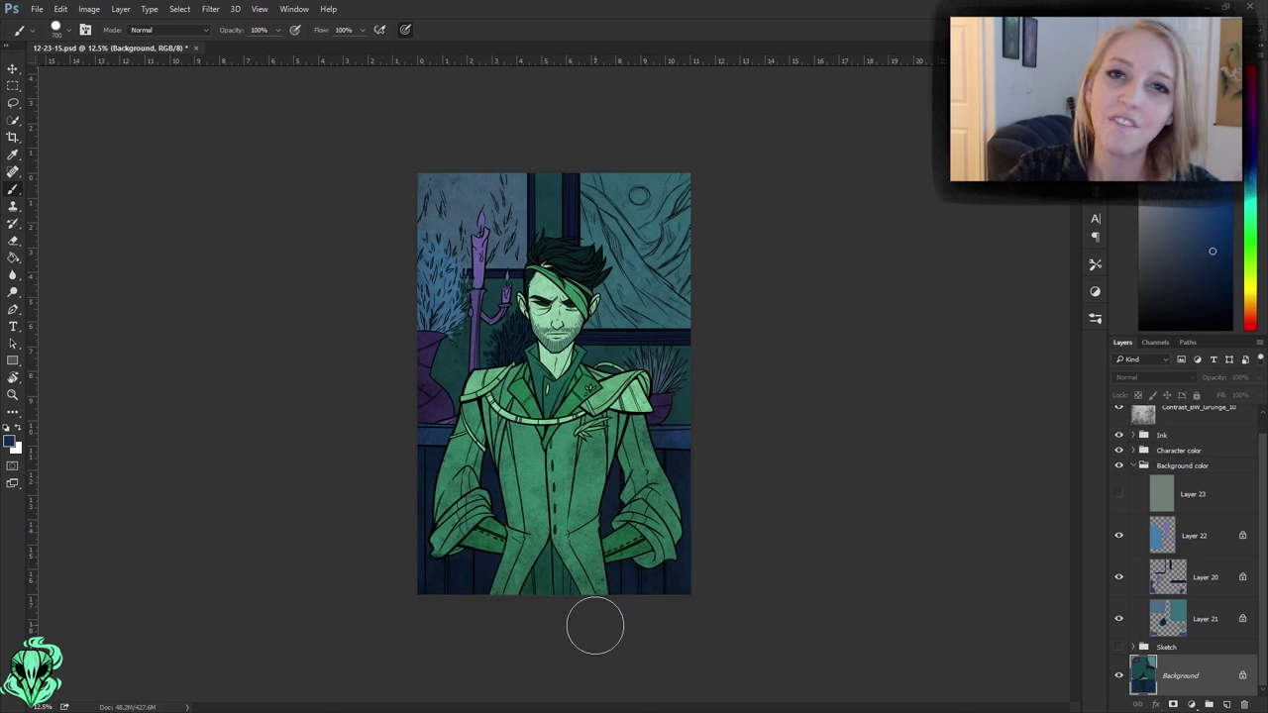
- Recolour the tabletop on Layer 21 a muted dark blue and save the document
key("alt+]")
left_click(493, 436, "alt")
key("ctrl+s")
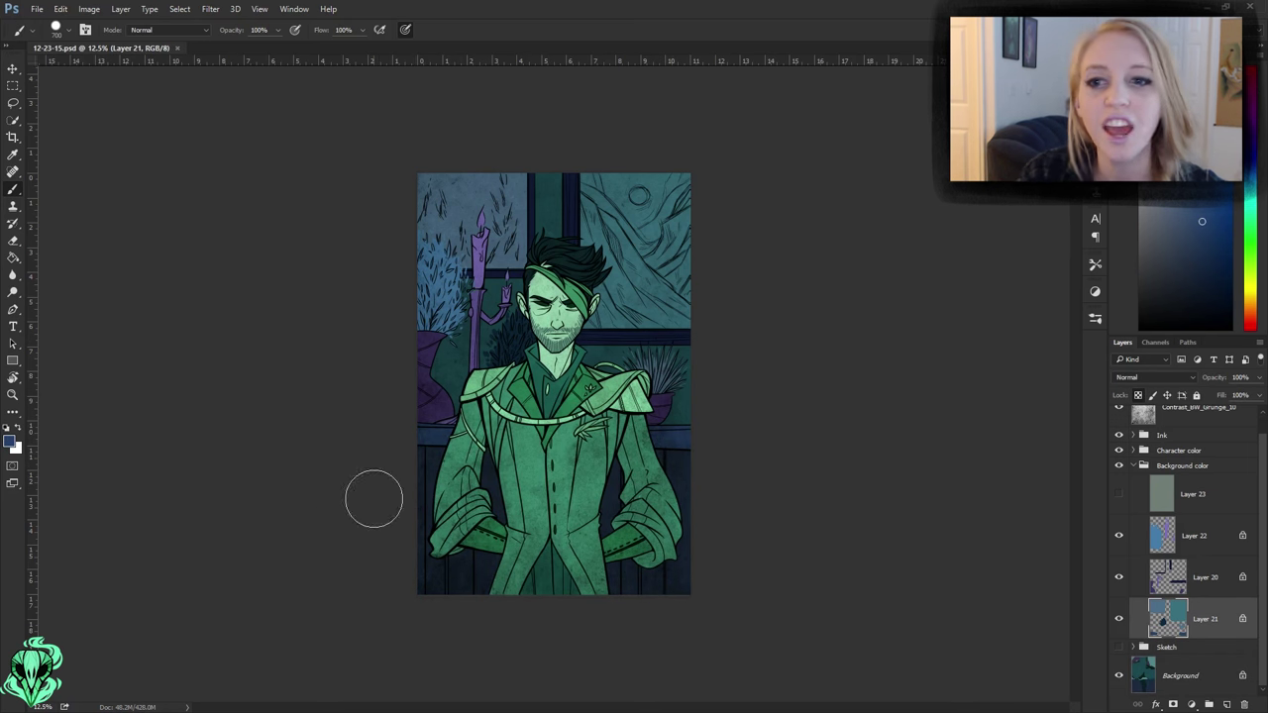
- Recolour the landscape painting on Layer 21 purple and the picture behind the candles muted blue, and save the document
left_click(434, 377, "alt")
mouse_move(654, 288)
left_mouse_down()
mouse_move(586, 148)
mouse_move(710, 281)
mouse_move(413, 202)
mouse_move(476, 248)
mouse_move(418, 400)
left_mouse_up()
left_click(436, 198, "alt")
key("ctrl+s")
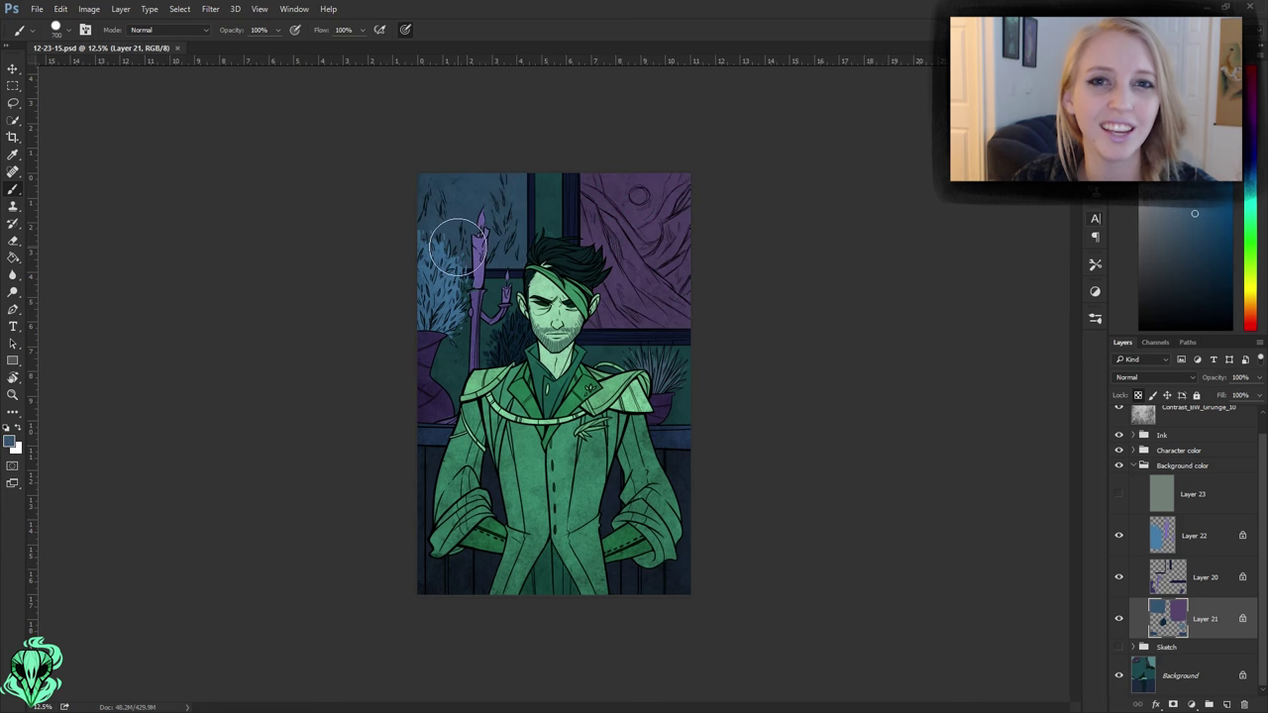
- Add a Multiply layer at 61% opacity above the Character color group and choose a brush preset for shading
left_click(1144, 466)
key("ctrl+shift+alt+n")
scroll(411, 411, "up", 2)
right_click(679, 392)
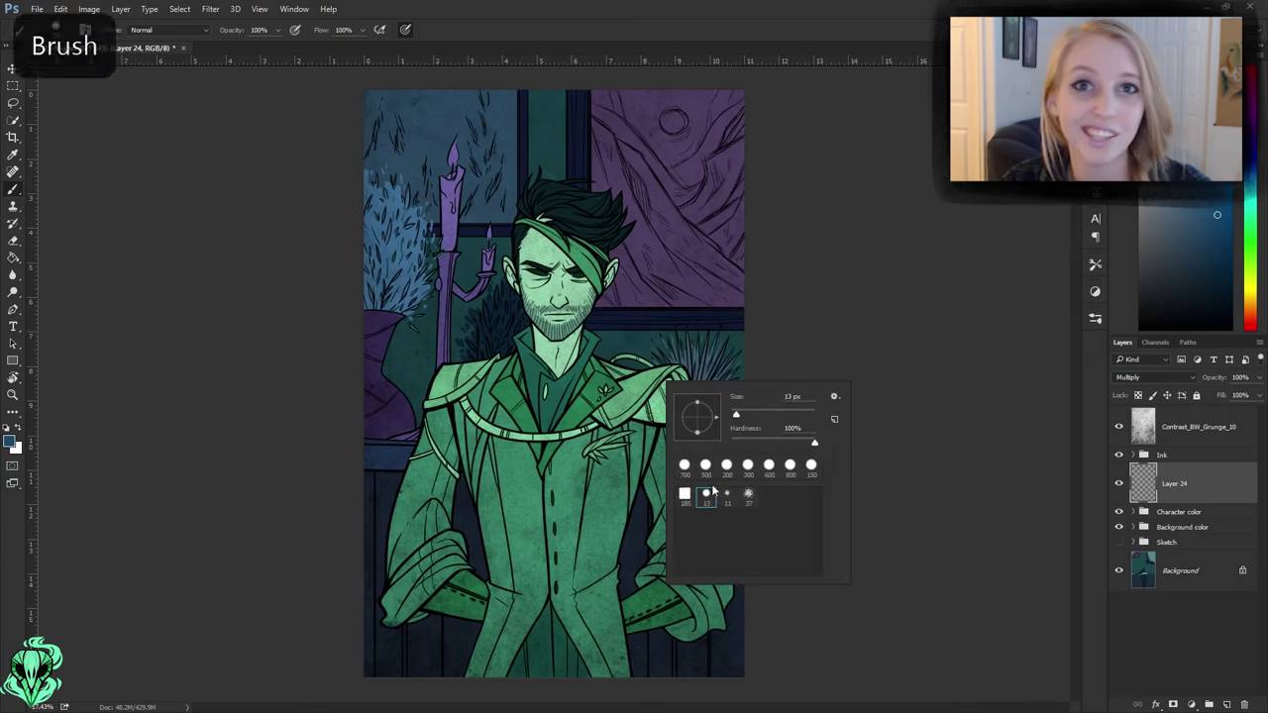
double_click(685, 496)
left_click_drag(1251, 378, 1233, 378)
- Paint a blue shadow down the left side of the coat on Layer 24 and trim its edges with the Eraser
scroll(555, 446, "up", 3)
left_click_drag(594, 287, 615, 644)
scroll(557, 548, "down", 2)
key("e")
left_click_drag(634, 407, 606, 555)
left_click_drag(591, 80, 641, 165)
- Shade the left shoulder piece, sleeve, rolled cuff and forearm on Layer 24 with a smaller brush
key("b")
key("bracketleft")
key("bracketleft")
key("bracketleft")
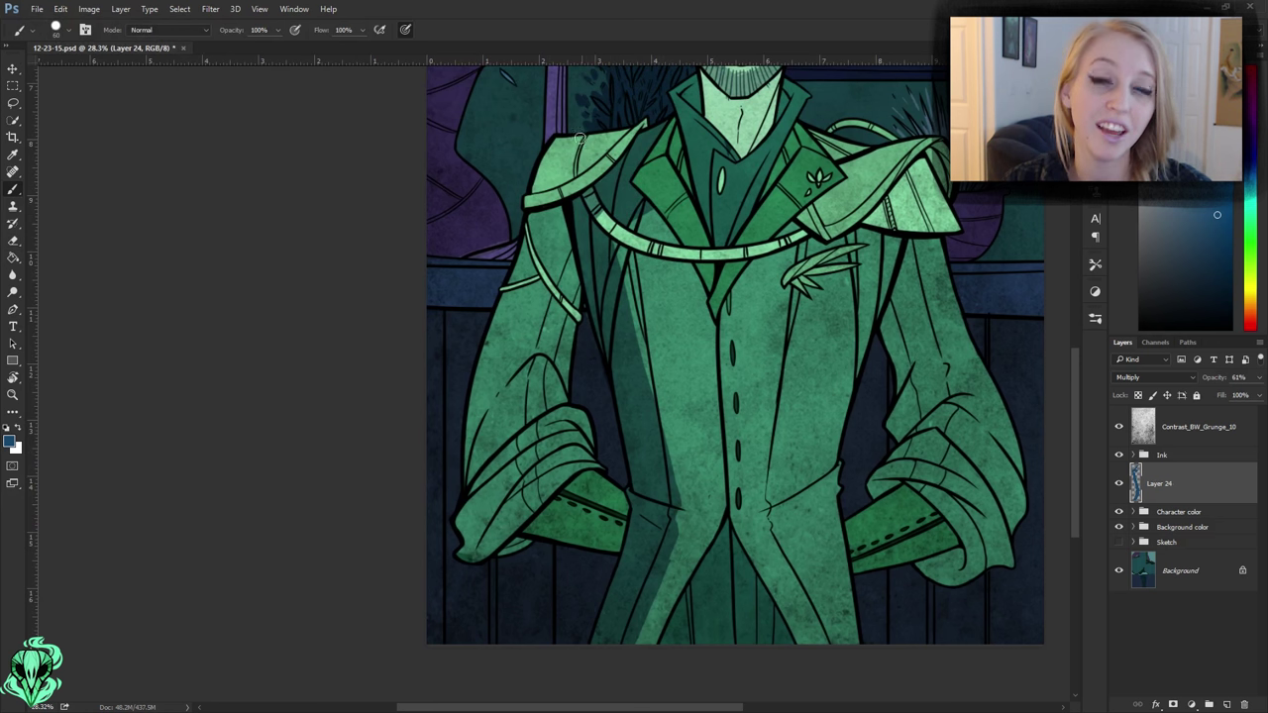
mouse_move(544, 191)
left_mouse_down()
mouse_move(523, 325)
mouse_move(479, 459)
mouse_move(572, 281)
mouse_move(530, 329)
left_mouse_up()
key("BackSpace")
mouse_move(514, 495)
left_mouse_down()
mouse_move(461, 524)
mouse_move(511, 542)
left_mouse_up()
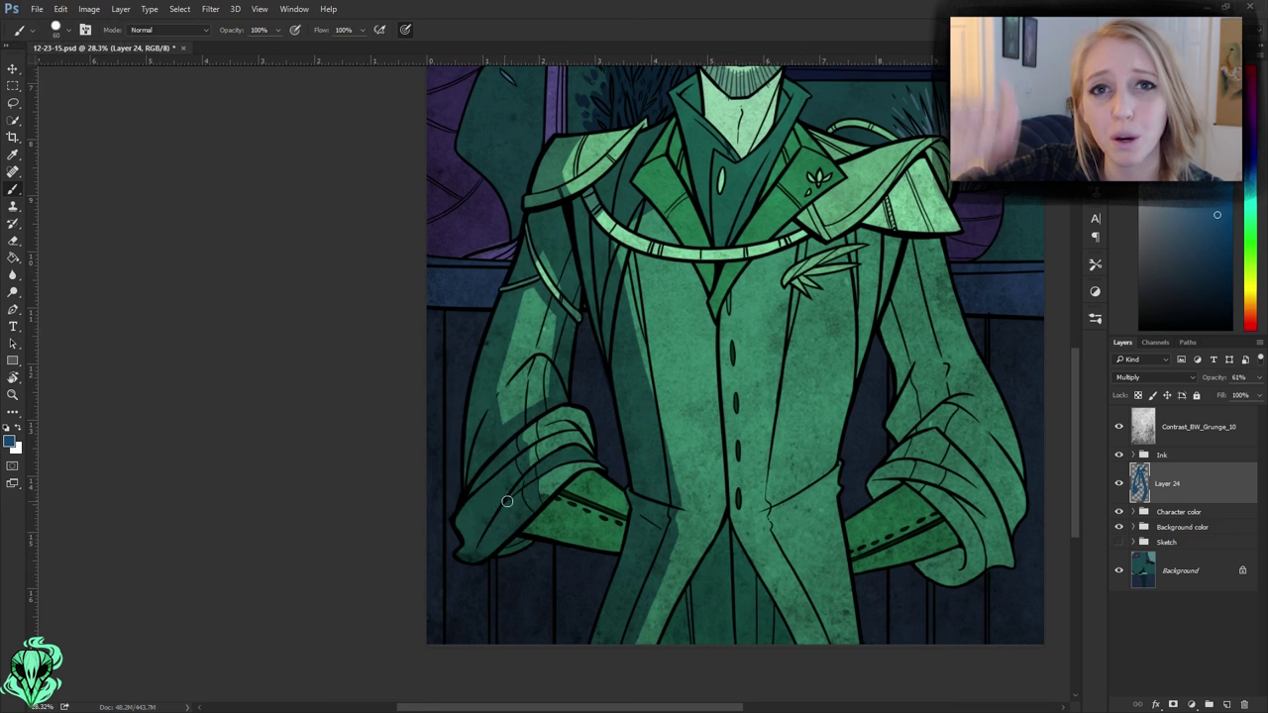
key("BackSpace")
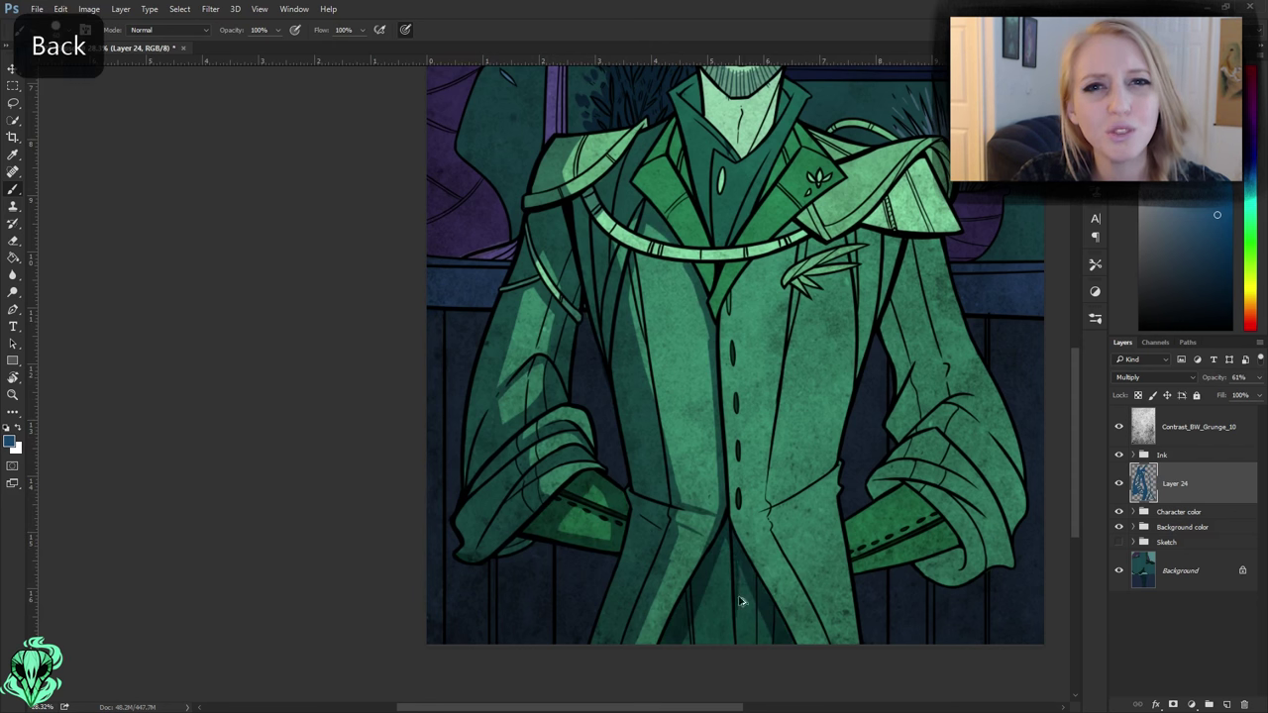
- Shade the right side of the coat's torso and the folds at its waist on Layer 24
key("ctrl+minus")
key("bracketright")
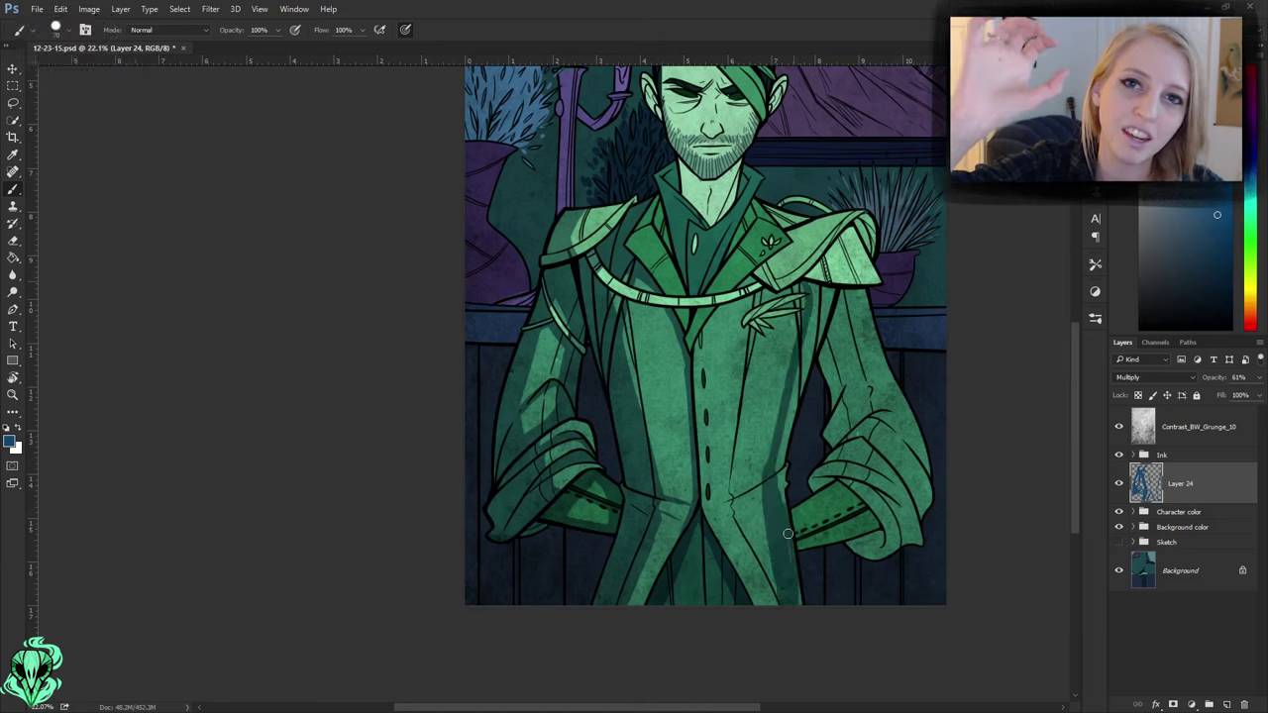
scroll(788, 534, "up", 4)
key("bracketleft")
key("space")
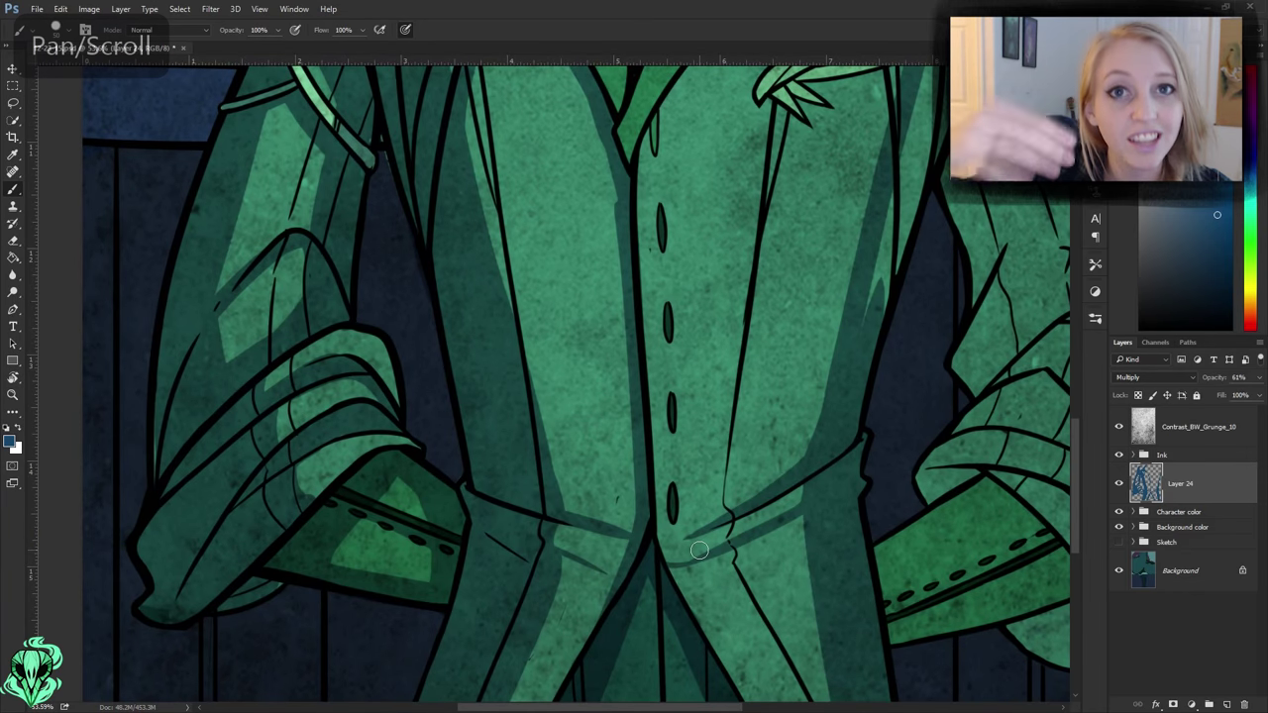
key("bracketright")
left_click_drag(875, 258, 803, 514)
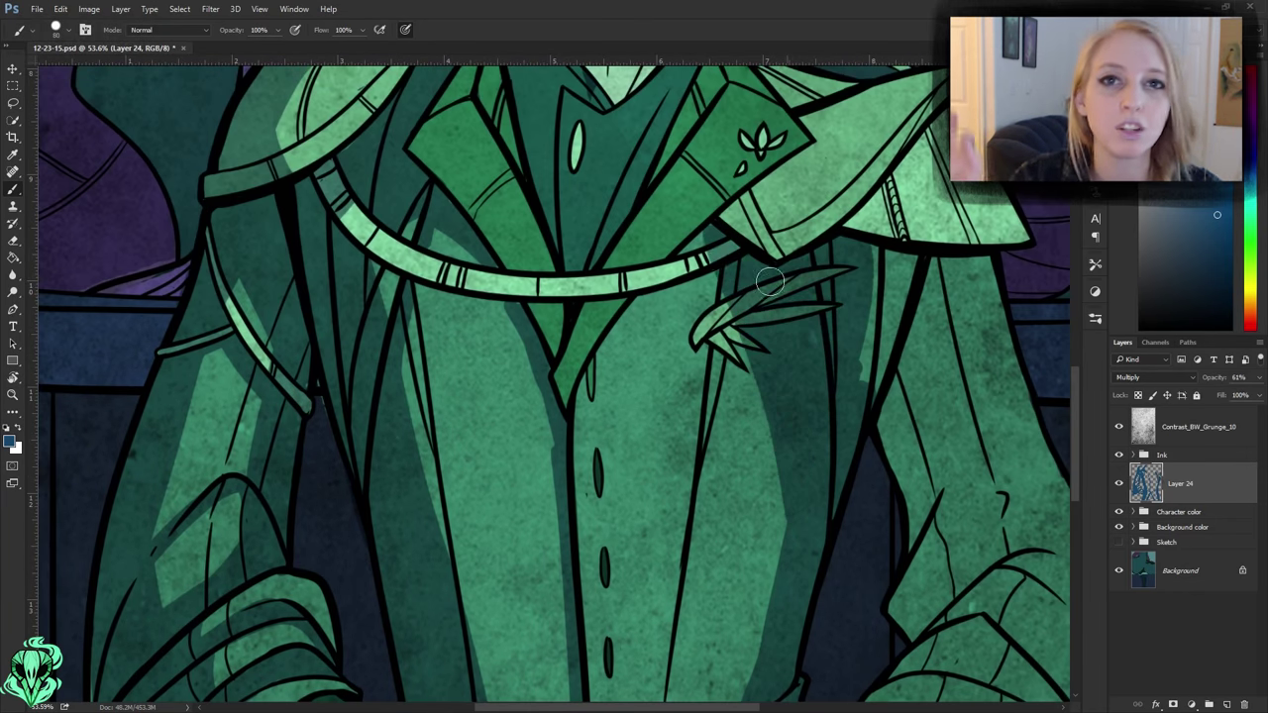
- Shade the chest beneath the shoulder cape and erase part of the shadow covering the leaf brooch
left_click_drag(771, 282, 753, 476)
left_click_drag(694, 267, 753, 476)
key("bracketleft")
key("e")
left_click_drag(698, 297, 763, 332)
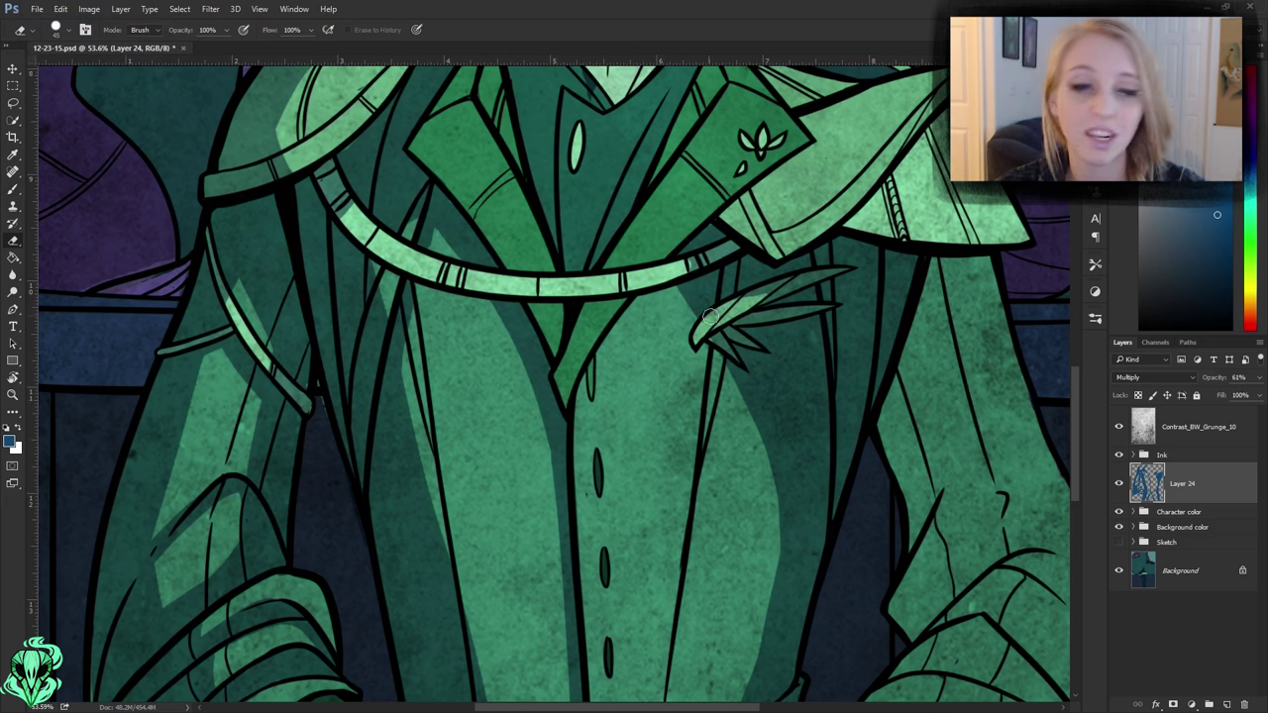
- Shade the right shoulder cape and inner right sleeve on Layer 24, and set the layer to Overlay at 100% opacity
key("b")
mouse_move(733, 169)
left_mouse_down()
mouse_move(783, 218)
mouse_move(862, 233)
mouse_move(877, 388)
mouse_move(931, 600)
left_mouse_up()
left_click(1155, 376)
left_click(1149, 518)
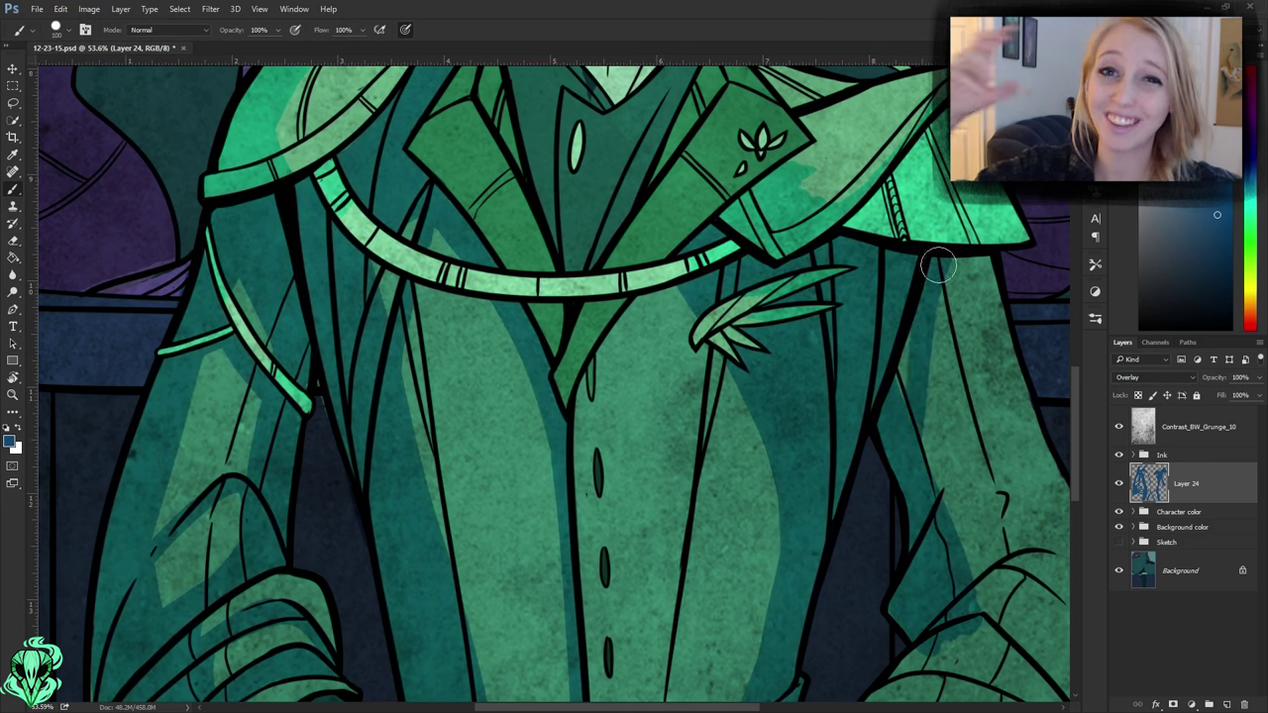
- Shade the outer side of the right sleeve, its rolled cuff and the forearm on Layer 24, adjusting the brush size
scroll(891, 352, "down", 5)
scroll(891, 352, "right", 2)
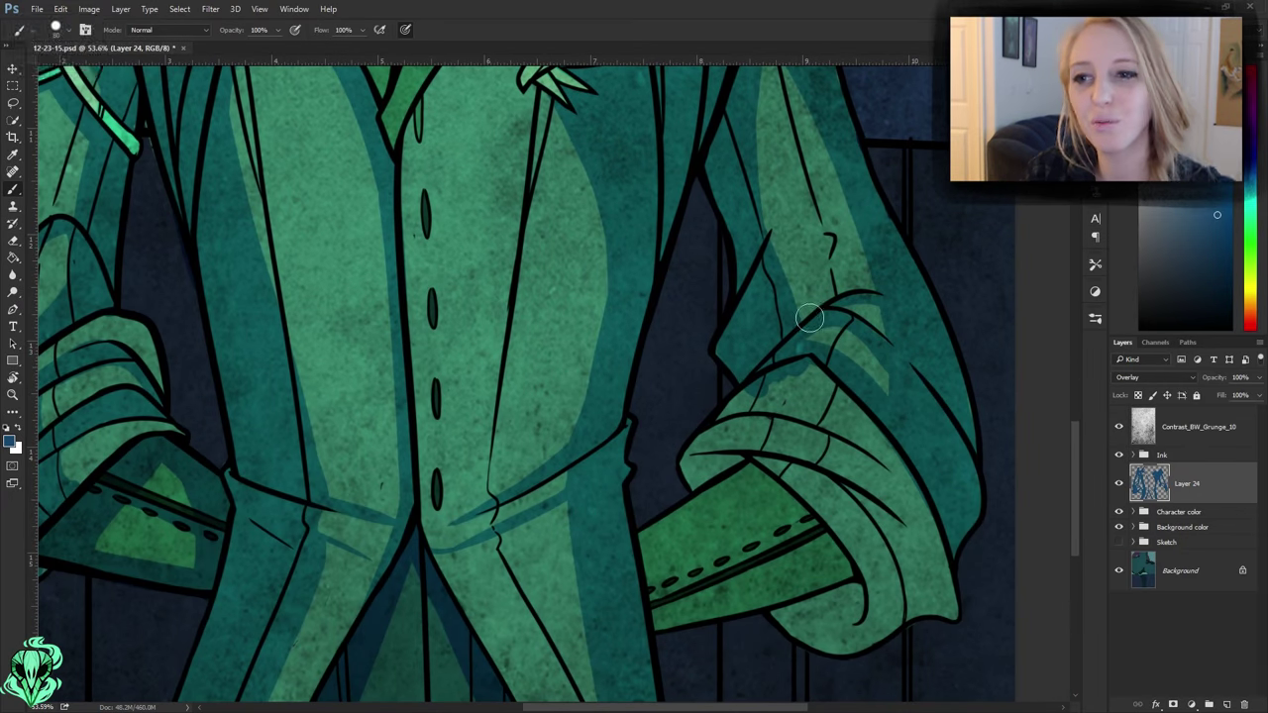
key("bracketleft")
mouse_move(793, 361)
left_mouse_down()
mouse_move(709, 450)
mouse_move(892, 540)
left_mouse_up()
key("bracketright")
mouse_move(862, 397)
left_mouse_down()
mouse_move(892, 505)
mouse_move(829, 615)
mouse_move(922, 594)
mouse_move(784, 498)
left_mouse_up()
mouse_move(629, 530)
left_mouse_down()
mouse_move(666, 542)
mouse_move(724, 483)
mouse_move(790, 593)
mouse_move(801, 518)
left_mouse_up()
- Shade the coat's lapels and the folds of the shoulder cape, collapse the Character color group and reselect Layer 24
scroll(802, 518, "up", 4)
scroll(801, 518, "left", 2)
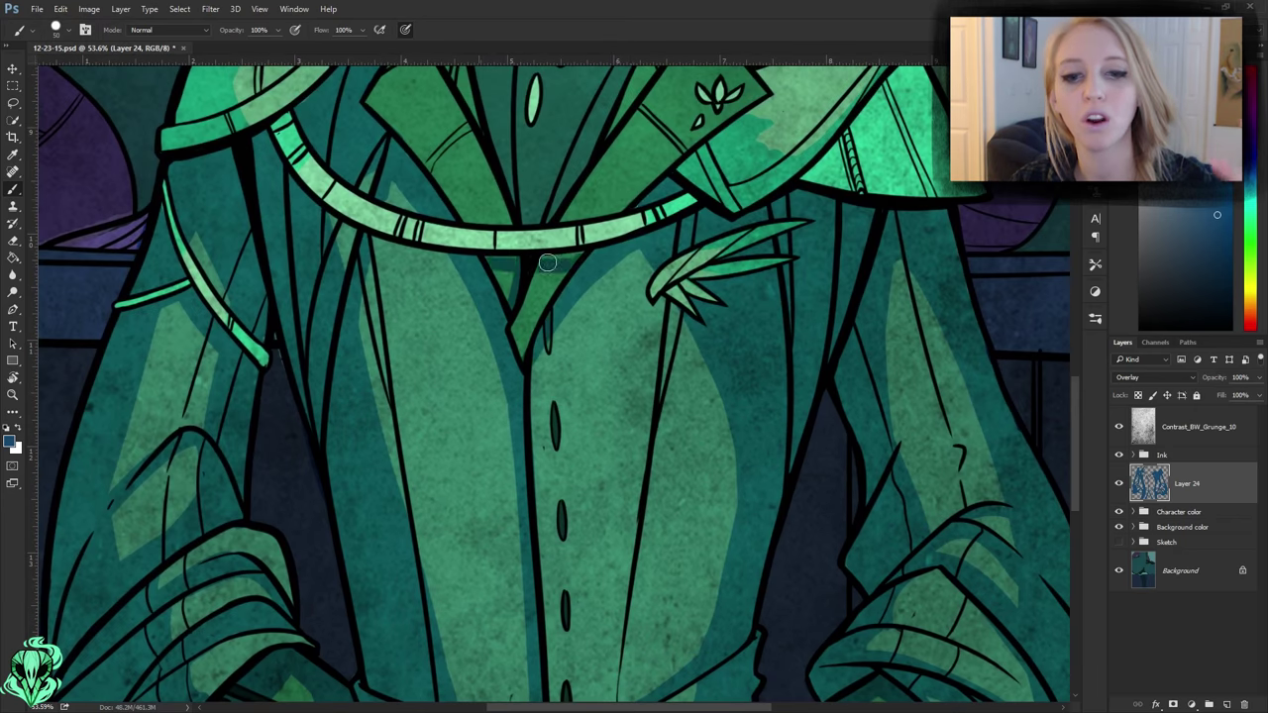
scroll(546, 262, "up", 3)
scroll(547, 262, "left", 1)
mouse_move(640, 238)
left_mouse_down()
mouse_move(793, 252)
mouse_move(896, 199)
mouse_move(981, 247)
left_mouse_up()
mouse_move(793, 159)
left_mouse_down()
mouse_move(931, 193)
mouse_move(812, 213)
mouse_move(897, 171)
left_mouse_up()
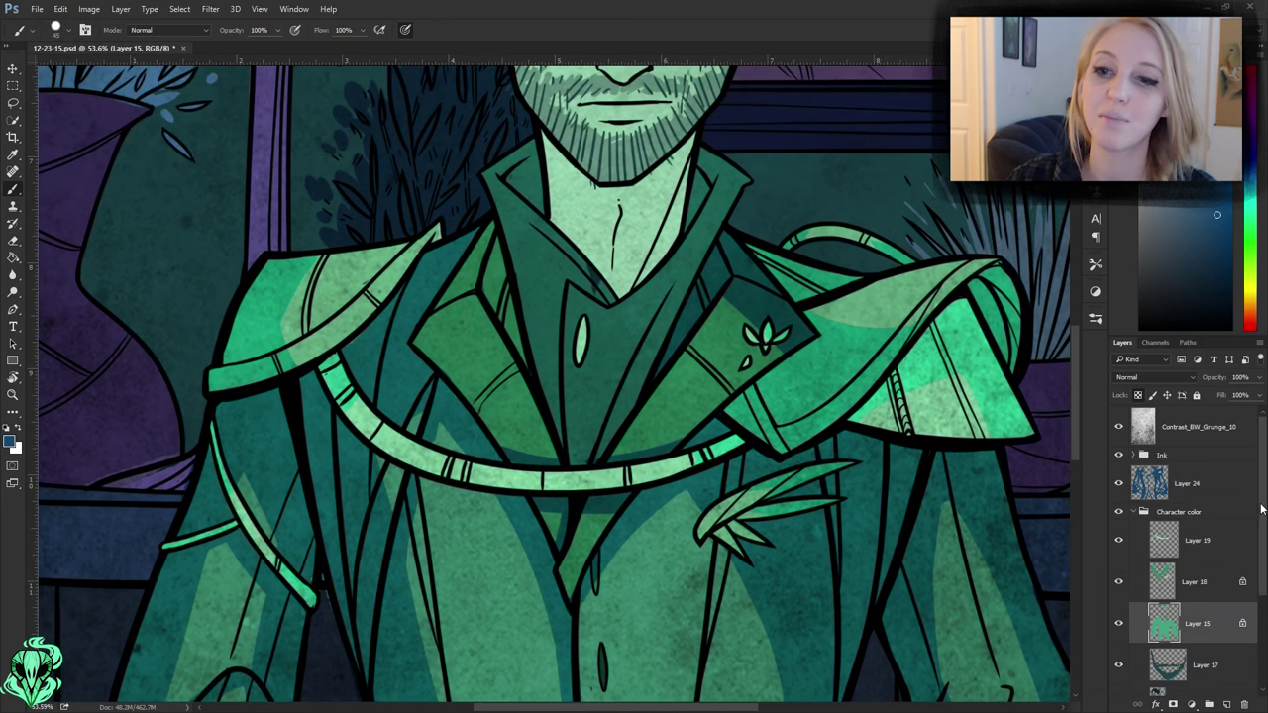
left_click(1134, 511, "alt")
left_click(1205, 482)
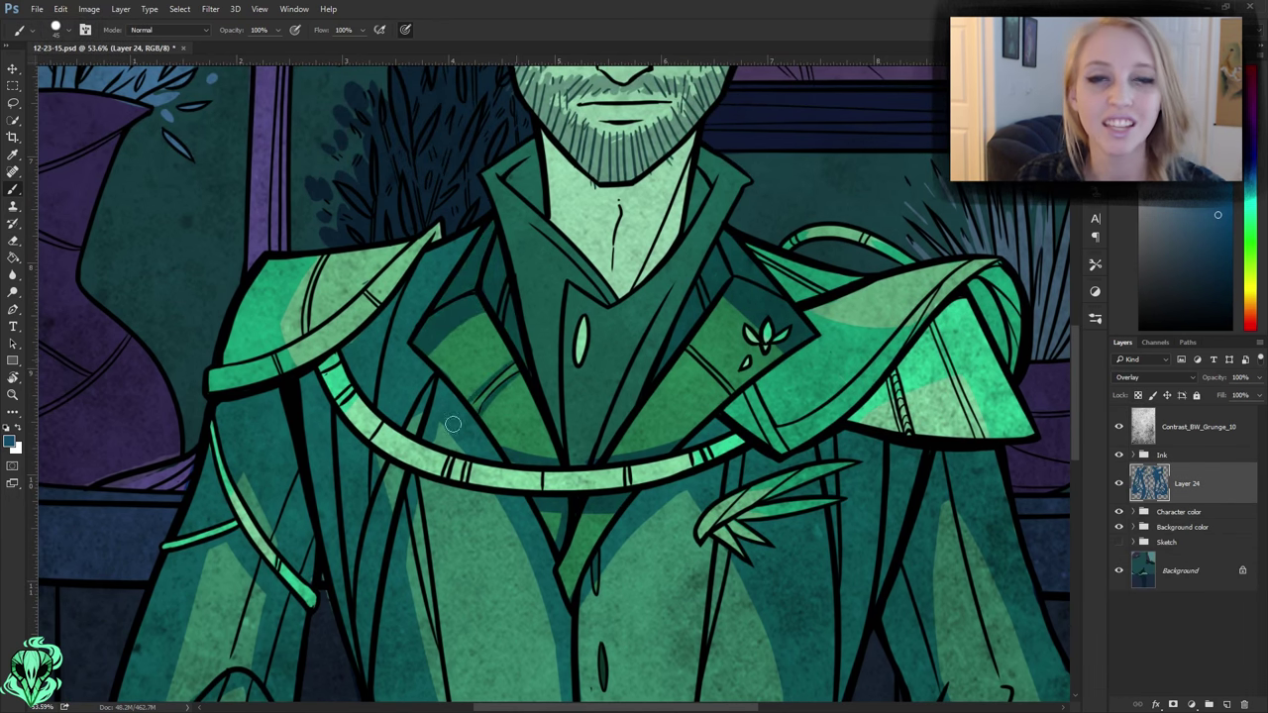
- Shade the neck, the raised collar and the inner shirt around the neckline on Layer 24
left_click_drag(710, 233, 731, 180)
left_click_drag(526, 212, 543, 394)
left_click_drag(486, 175, 505, 256)
left_click_drag(599, 273, 556, 355)
left_click_drag(557, 298, 540, 444)
mouse_move(659, 297)
left_mouse_down()
mouse_move(600, 458)
mouse_move(623, 426)
left_mouse_up()
left_click_drag(567, 462, 607, 408)
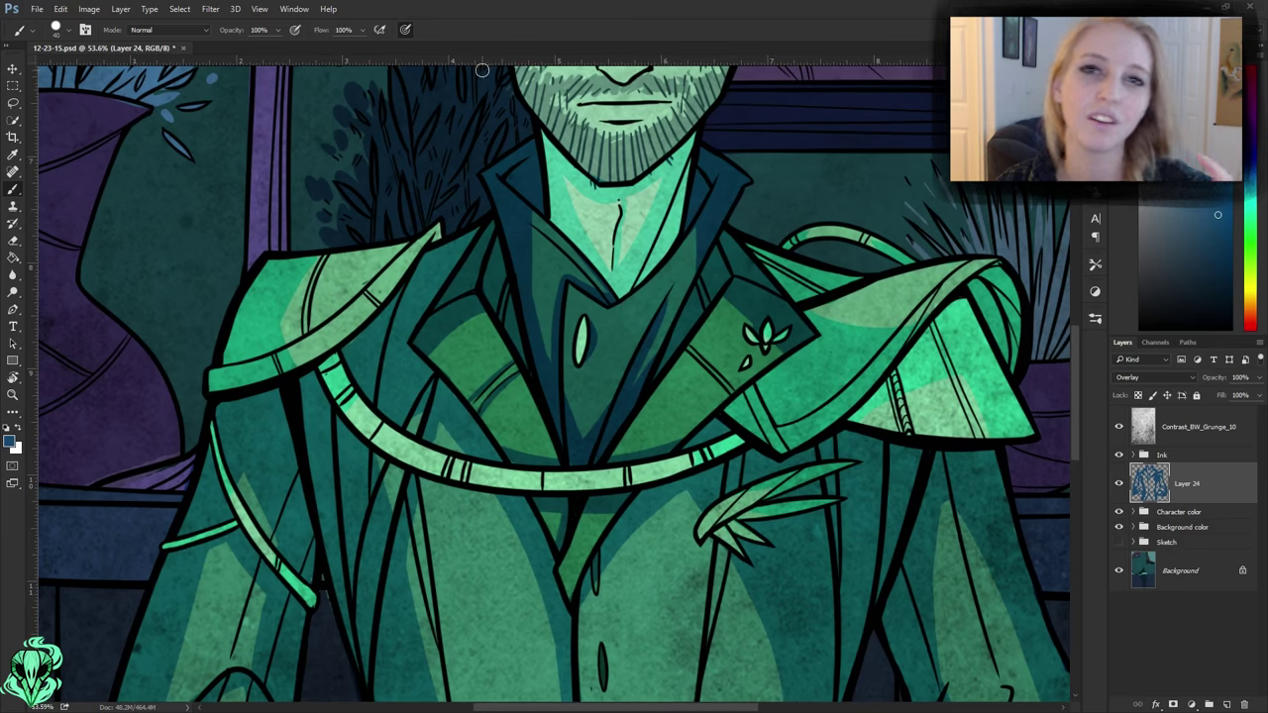
- Shade both sides of the face, the jaw and the beard on Layer 24, undoing the unwanted strokes
left_click_drag(500, 97, 480, 359)
left_click_drag(496, 213, 535, 436)
key("ctrl+alt+z")
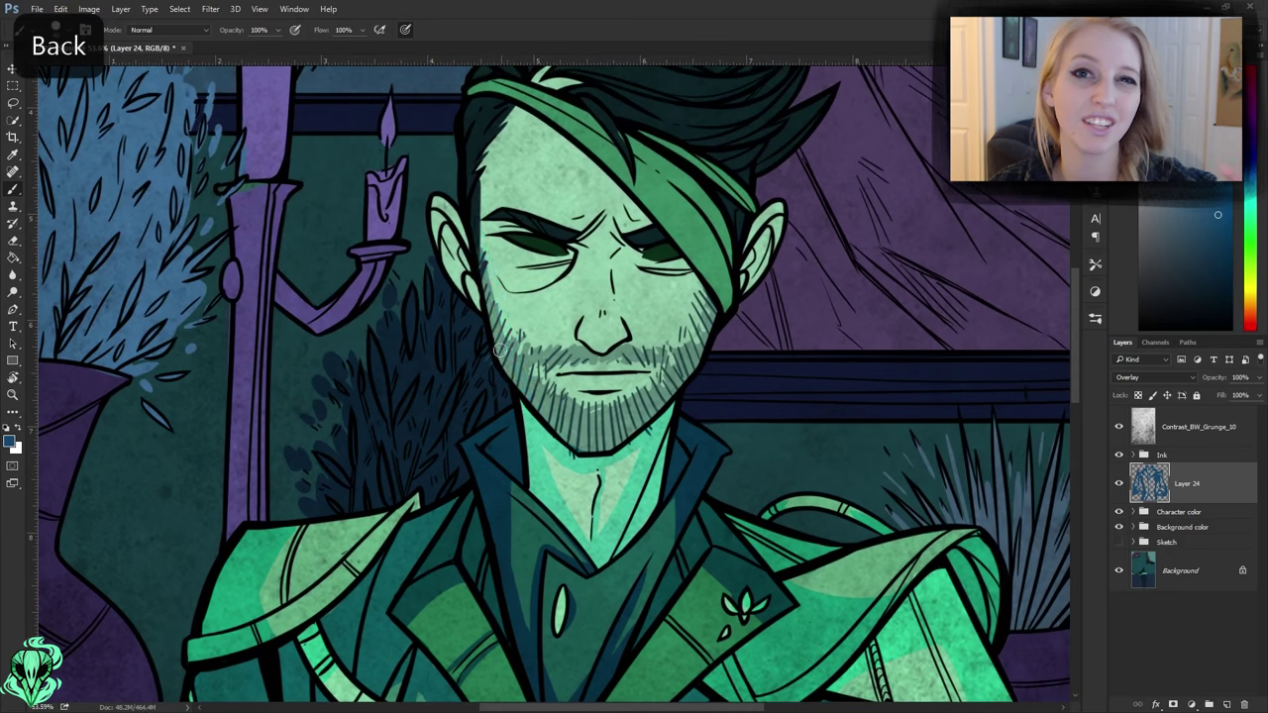
left_click_drag(485, 218, 516, 406)
left_click_drag(585, 367, 535, 446)
left_click_drag(654, 406, 693, 281)
key("bracketleft")
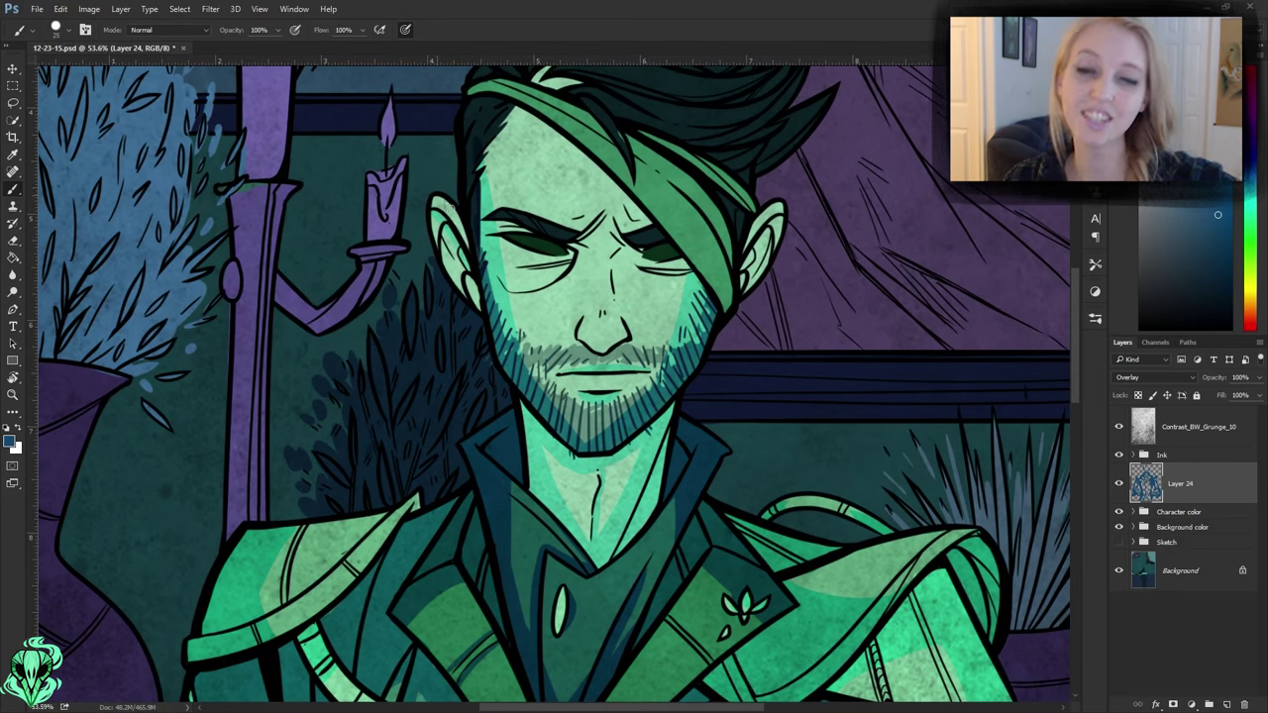
- Shade the head bandage and the right ear, and set Layer 24's blend mode to Hard Light
key("bracketright")
left_click_drag(705, 212, 712, 289)
left_click_drag(642, 145, 700, 226)
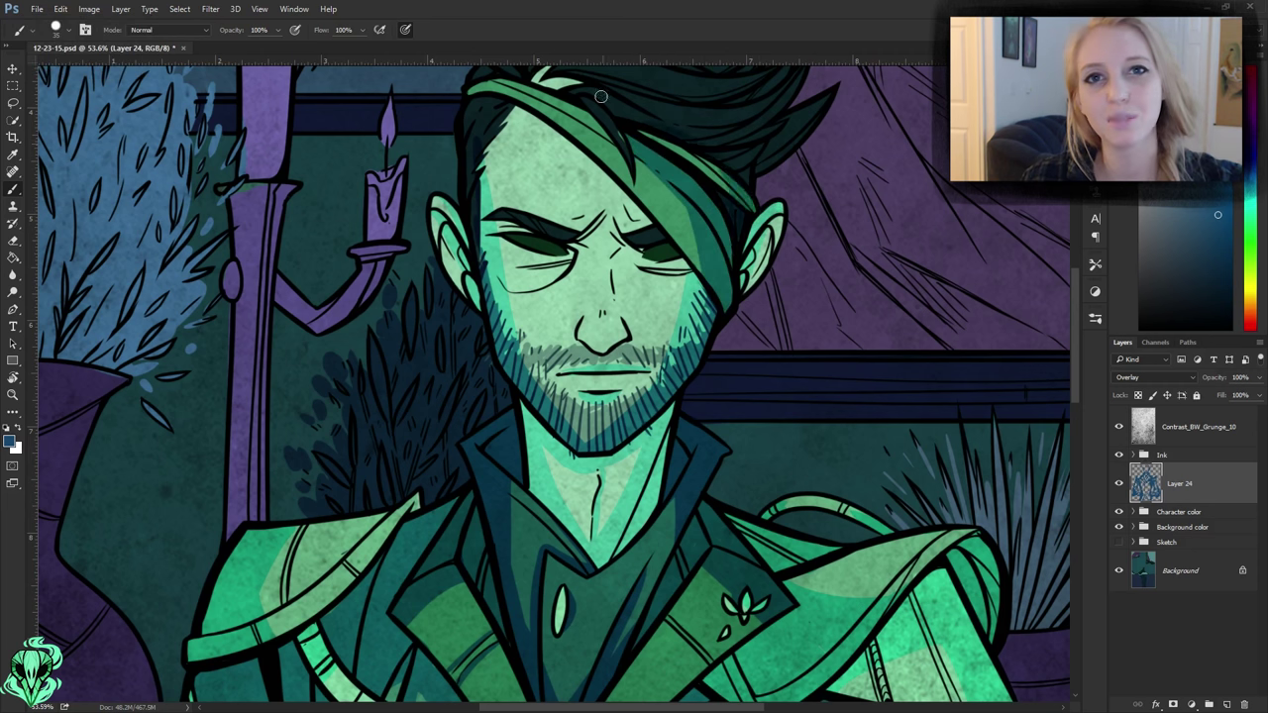
key("bracketright")
left_click_drag(730, 182, 767, 290)
left_click(1155, 377)
left_click(1139, 401)
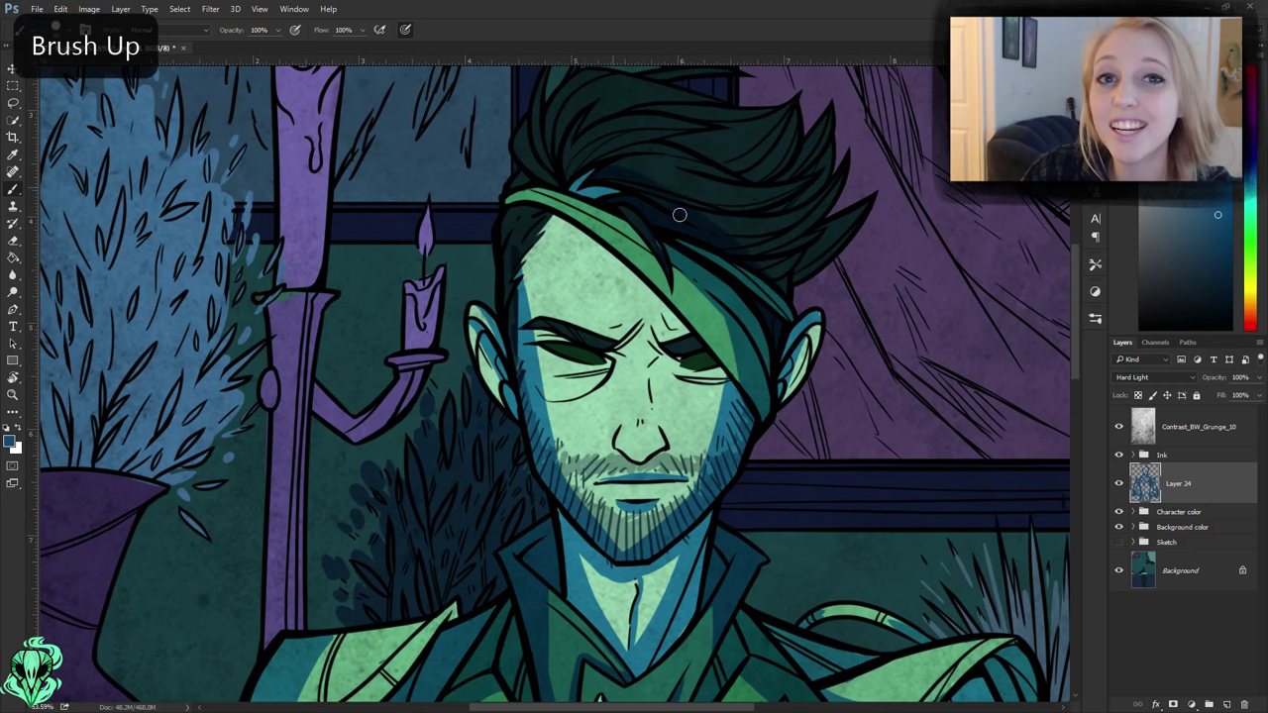
- Paint shadows on the forehead, eyes, nose, lips and hair strands on Layer 24 with a small brush
key("bracketleft")
key("bracketleft")
key("bracketleft")
key("bracketright")
mouse_move(535, 243)
left_mouse_down()
mouse_move(530, 315)
mouse_move(547, 313)
left_mouse_up()
key("bracketleft")
left_click_drag(613, 444, 661, 466)
left_click_drag(649, 355, 652, 406)
key("bracketright")
left_click_drag(634, 233, 565, 195)
left_click_drag(734, 352, 585, 218)
scroll(833, 642, "down", 3)
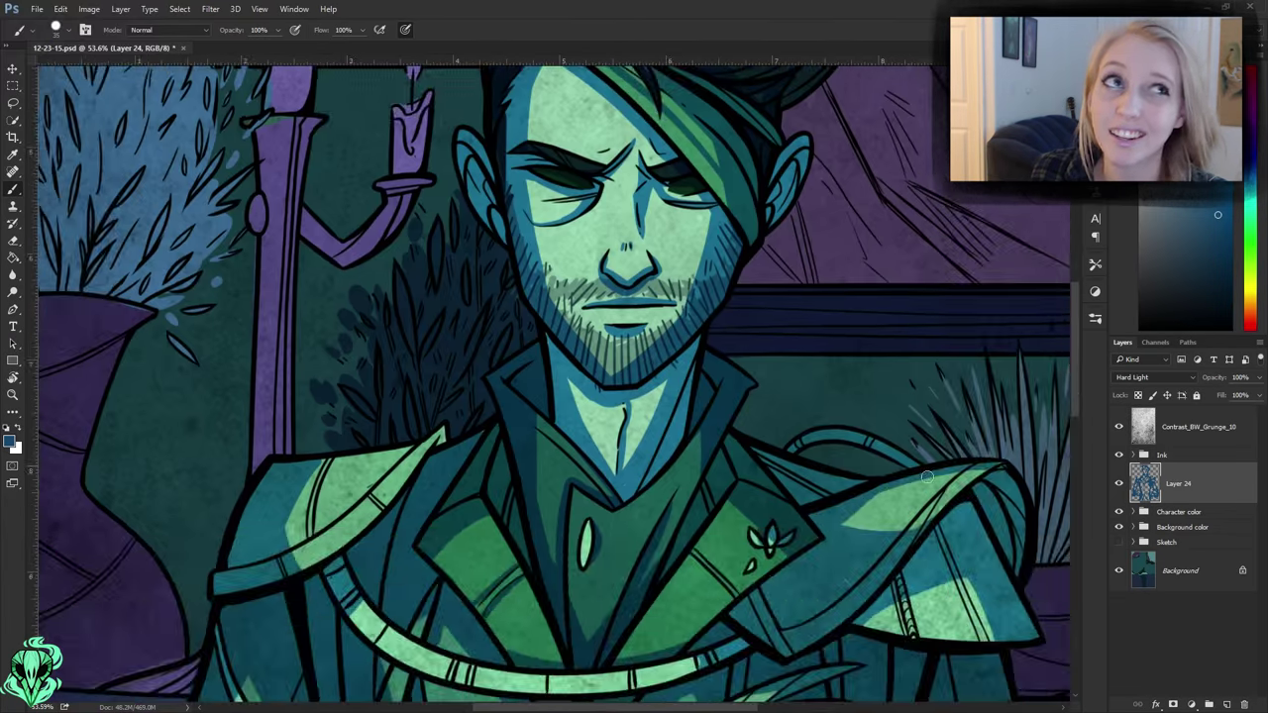
scroll(556, 243, "up", 6)
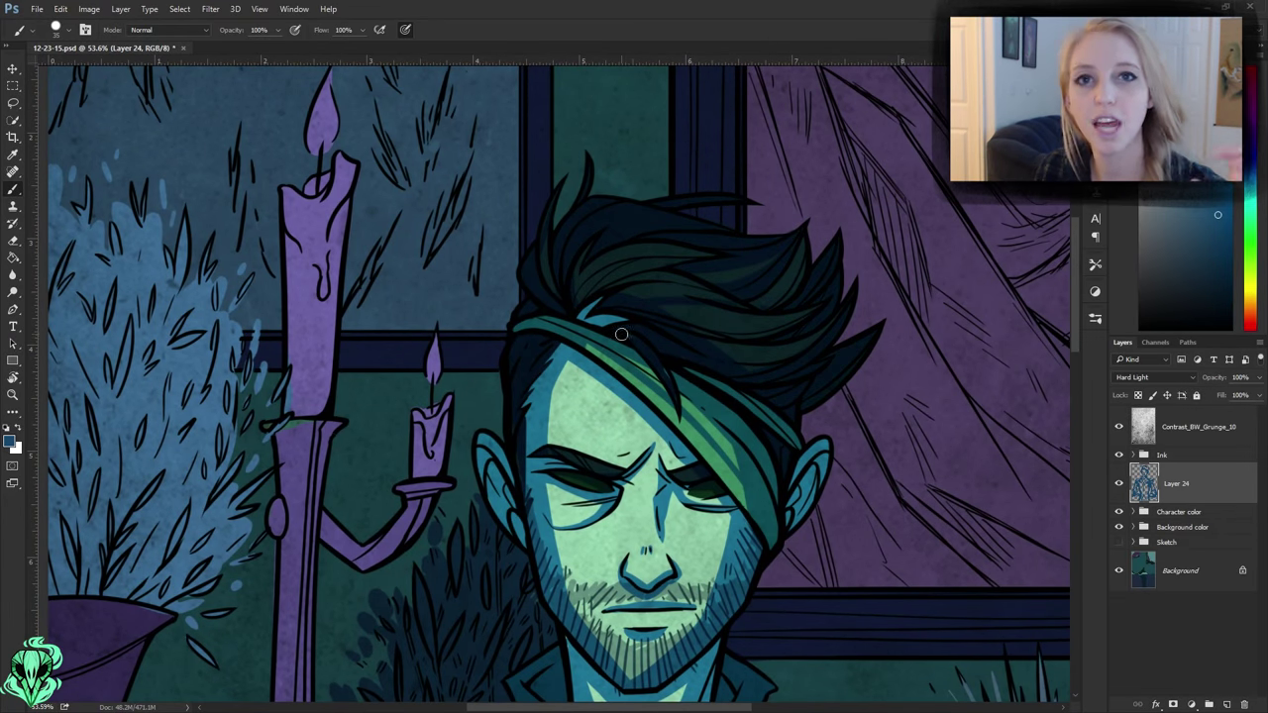
- Paint small shadows beside the coat's buttons and folds, add short texture marks to the chest, and fit the whole image on screen
scroll(599, 317, "down", 5)
scroll(583, 420, "right", 2)
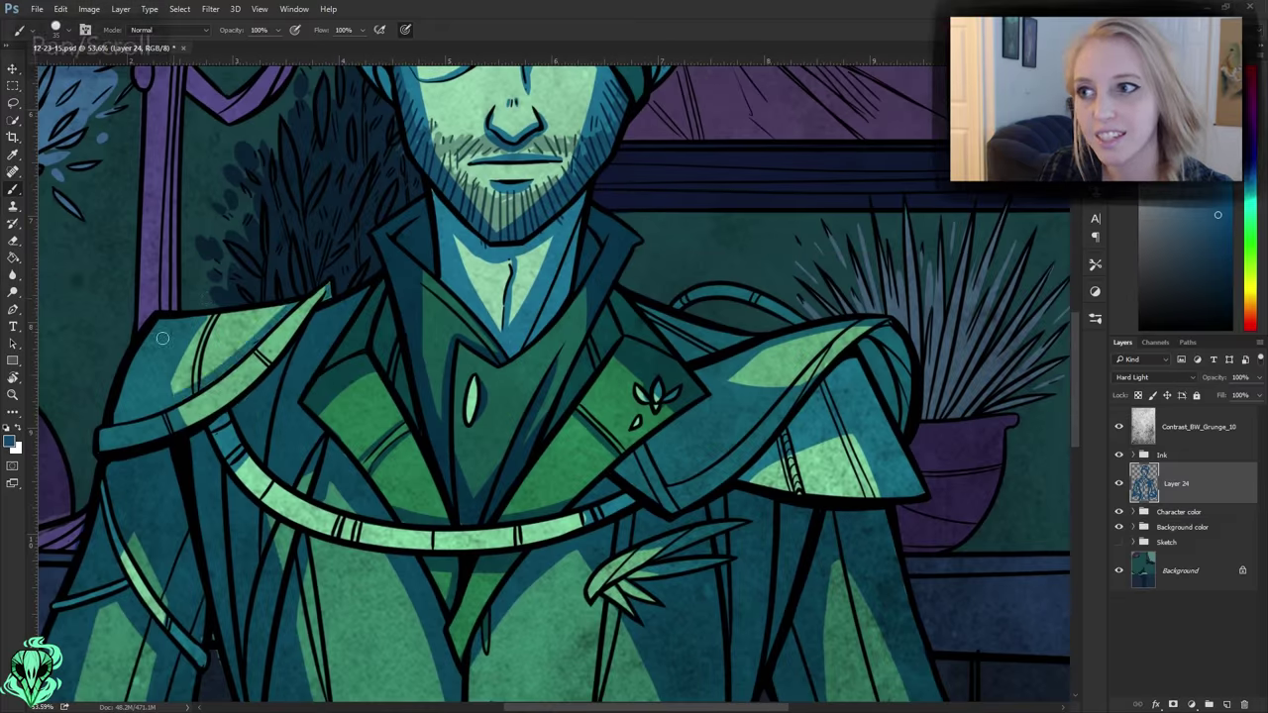
scroll(140, 412, "down", 5)
scroll(490, 400, "up", 2)
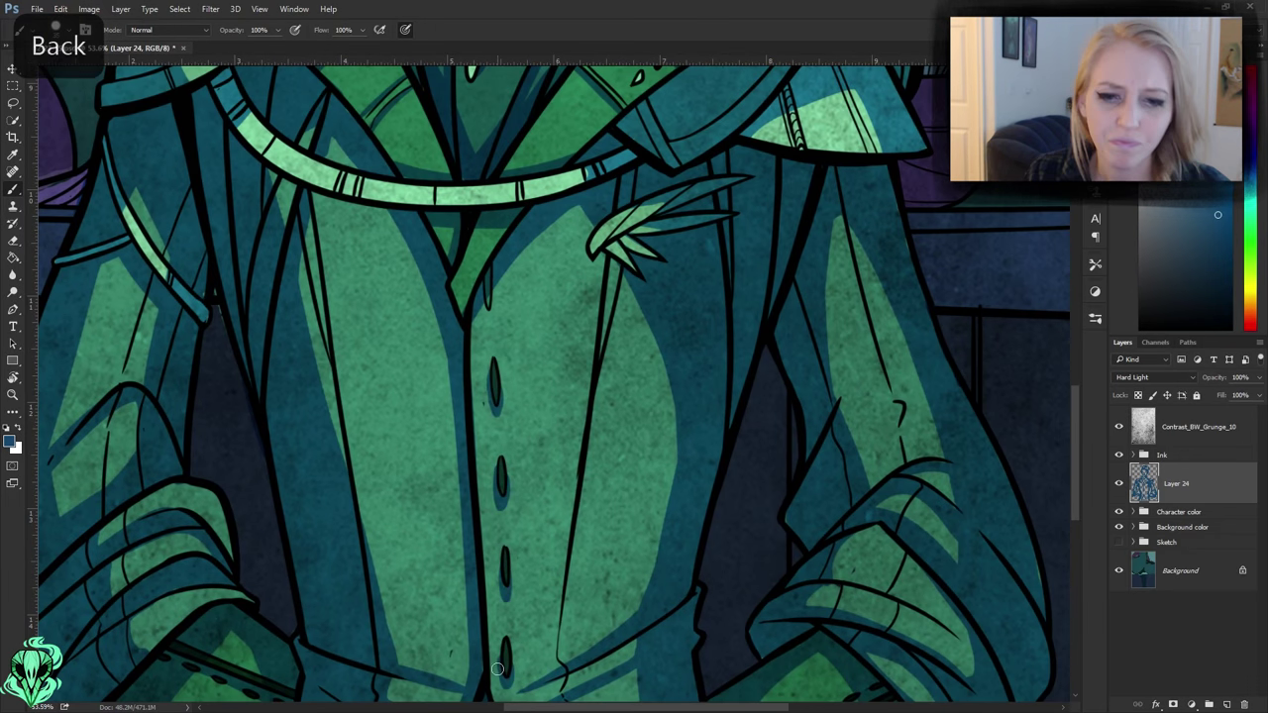
scroll(499, 671, "down", 2)
scroll(496, 340, "down", 5)
scroll(367, 508, "up", 5)
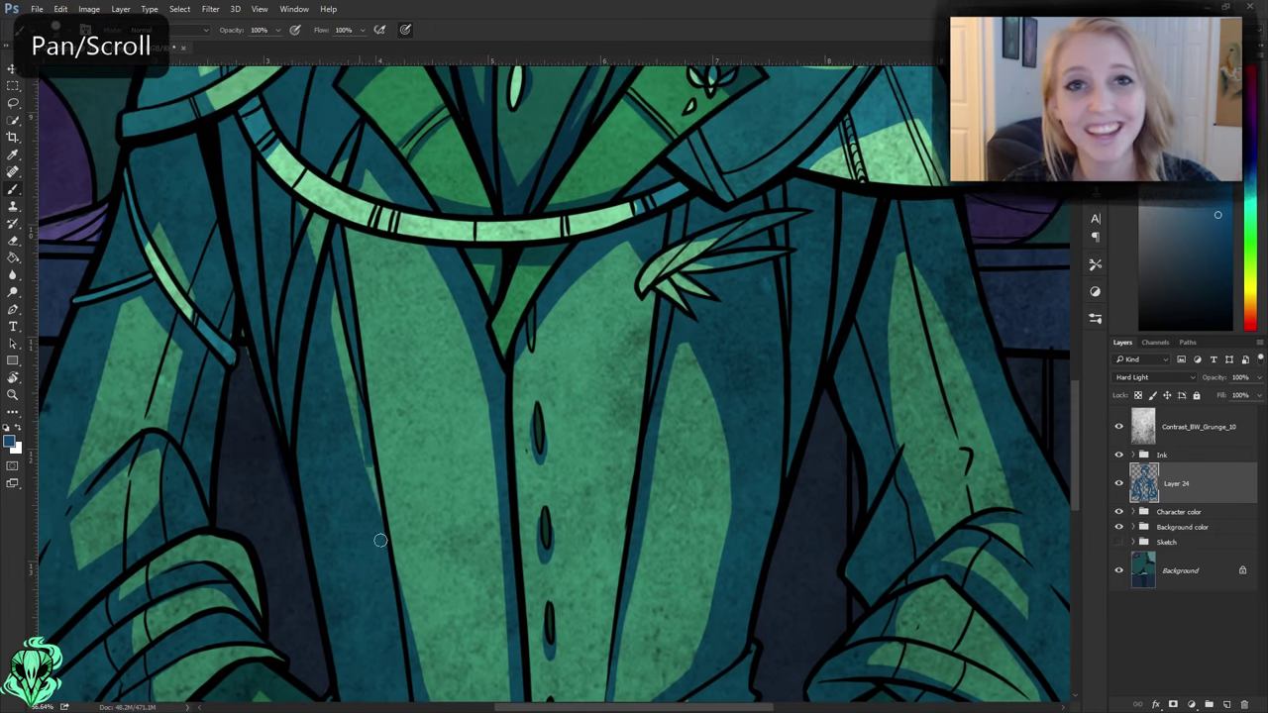
scroll(366, 509, "down", 8)
scroll(512, 238, "up", 4)
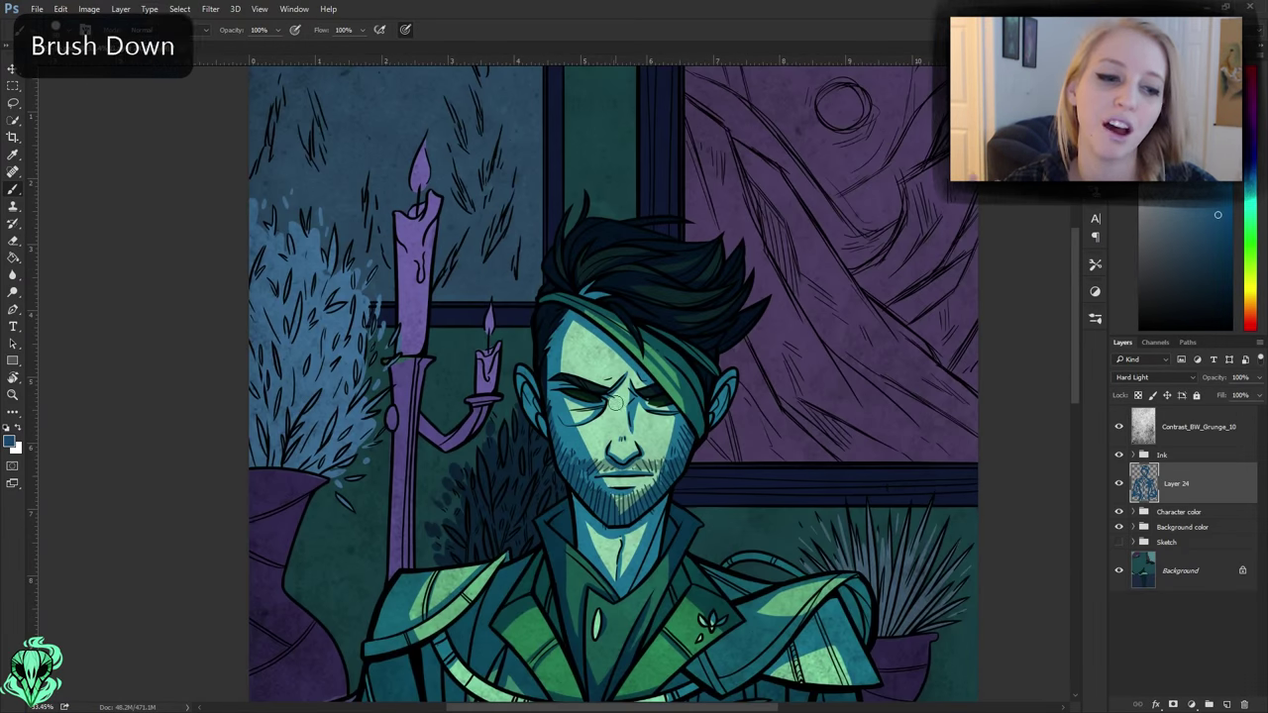
scroll(642, 496, "down", 4)
scroll(588, 367, "up", 3)
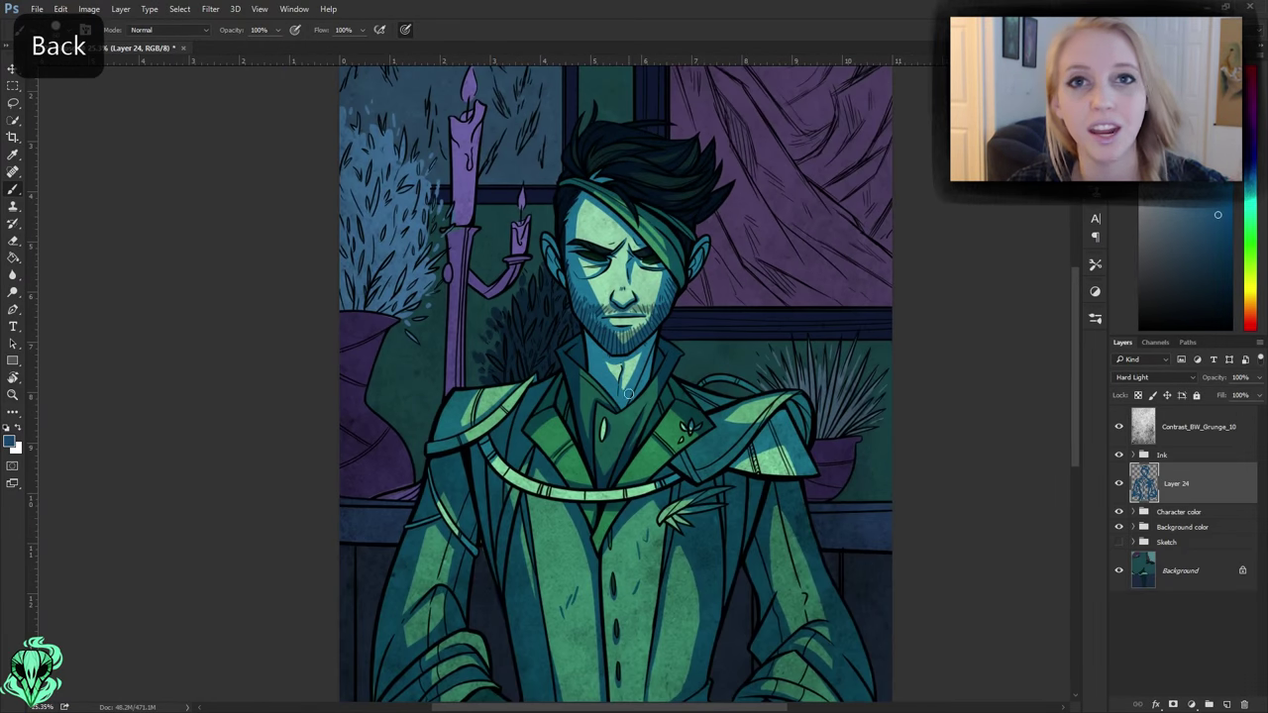
scroll(598, 363, "down", 2)
scroll(493, 486, "up", 2)
key("ctrl+0")
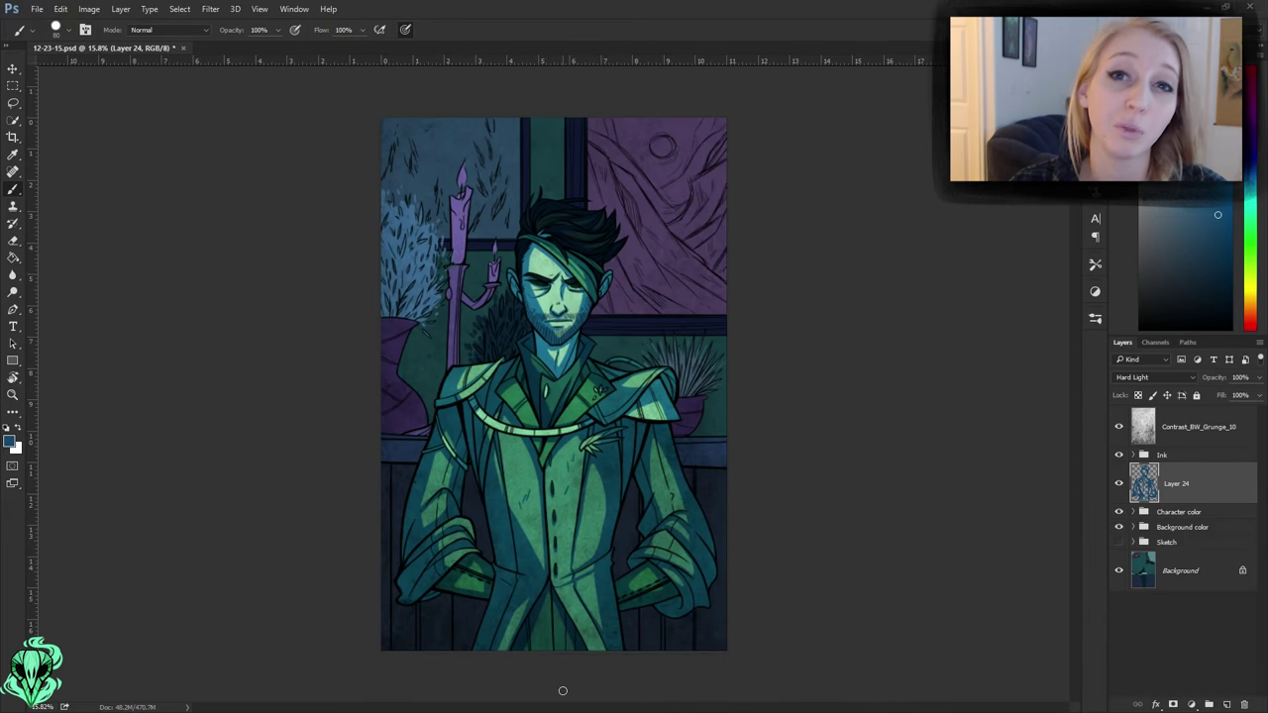
- Create a new layer above Layer 24, set it to Hard Light, and shade the purple vase in blue
key("ctrl+shift+alt+n")
scroll(410, 442, "up", 3)
left_click(1154, 377)
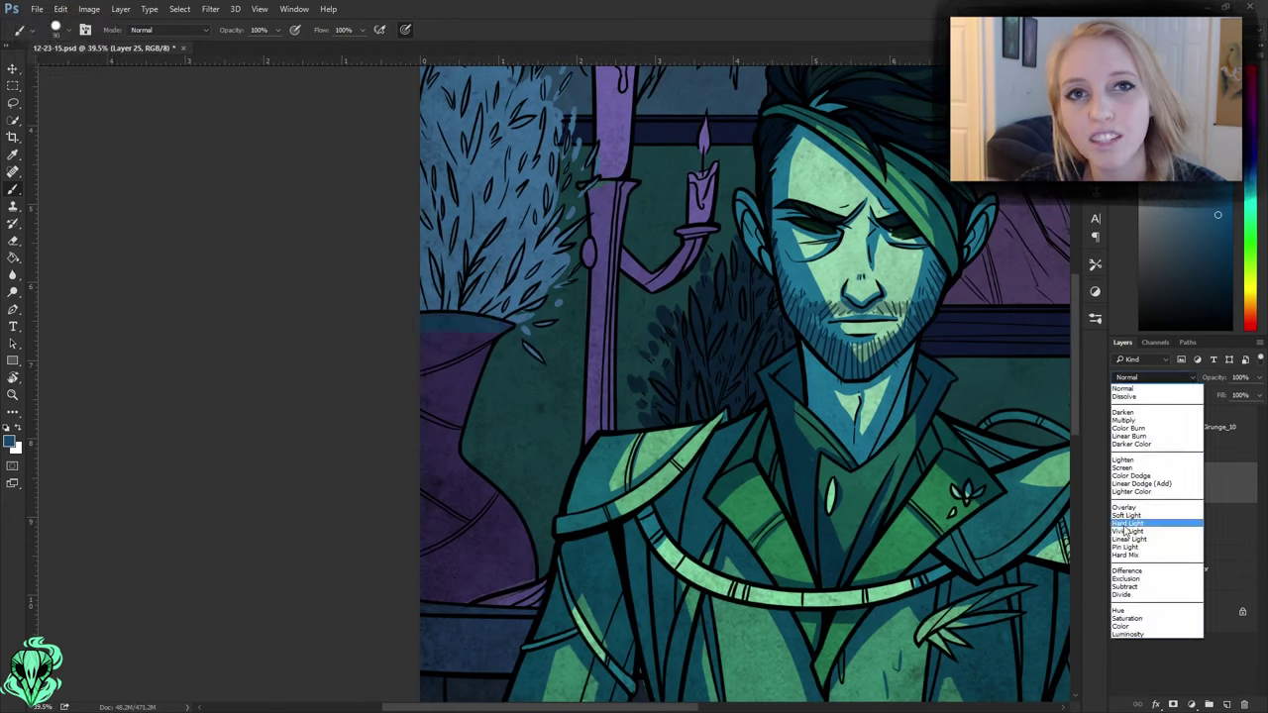
left_click(1149, 516)
mouse_move(409, 442)
left_mouse_down()
mouse_move(445, 541)
mouse_move(406, 589)
mouse_move(541, 596)
mouse_move(512, 504)
left_mouse_up()
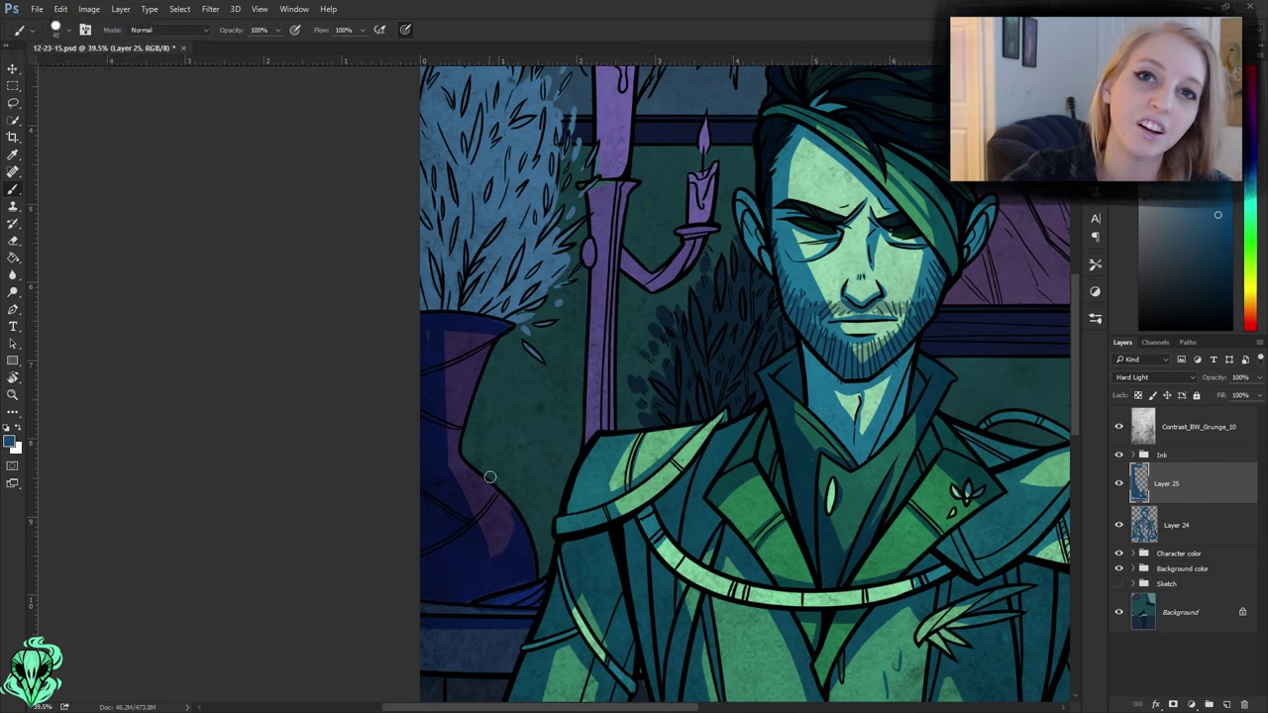
- Shade the left sides of the candlestick, its curved arm and both candles on Layer 25
left_click_drag(600, 194, 585, 409)
left_click_drag(623, 249, 654, 291)
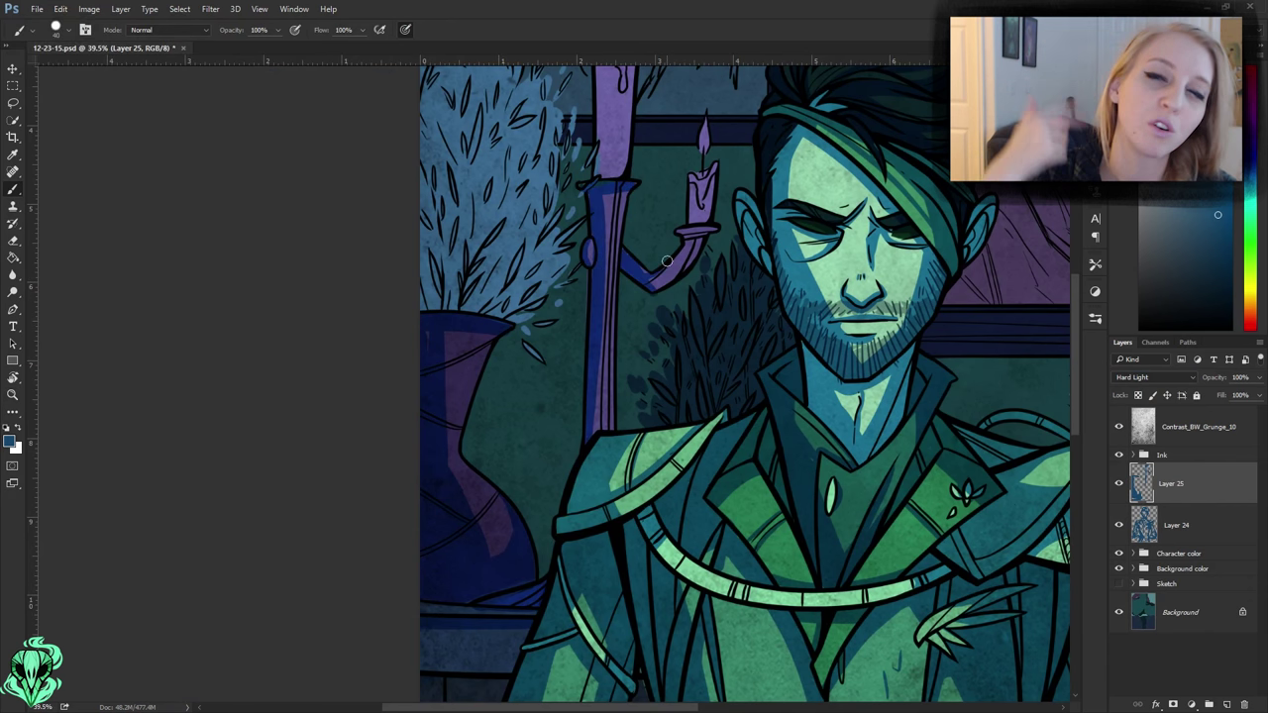
scroll(601, 159, "up", 3)
mouse_move(681, 234)
left_mouse_down()
mouse_move(693, 179)
mouse_move(610, 288)
left_mouse_up()
scroll(585, 269, "up", 3)
scroll(602, 342, "down", 3)
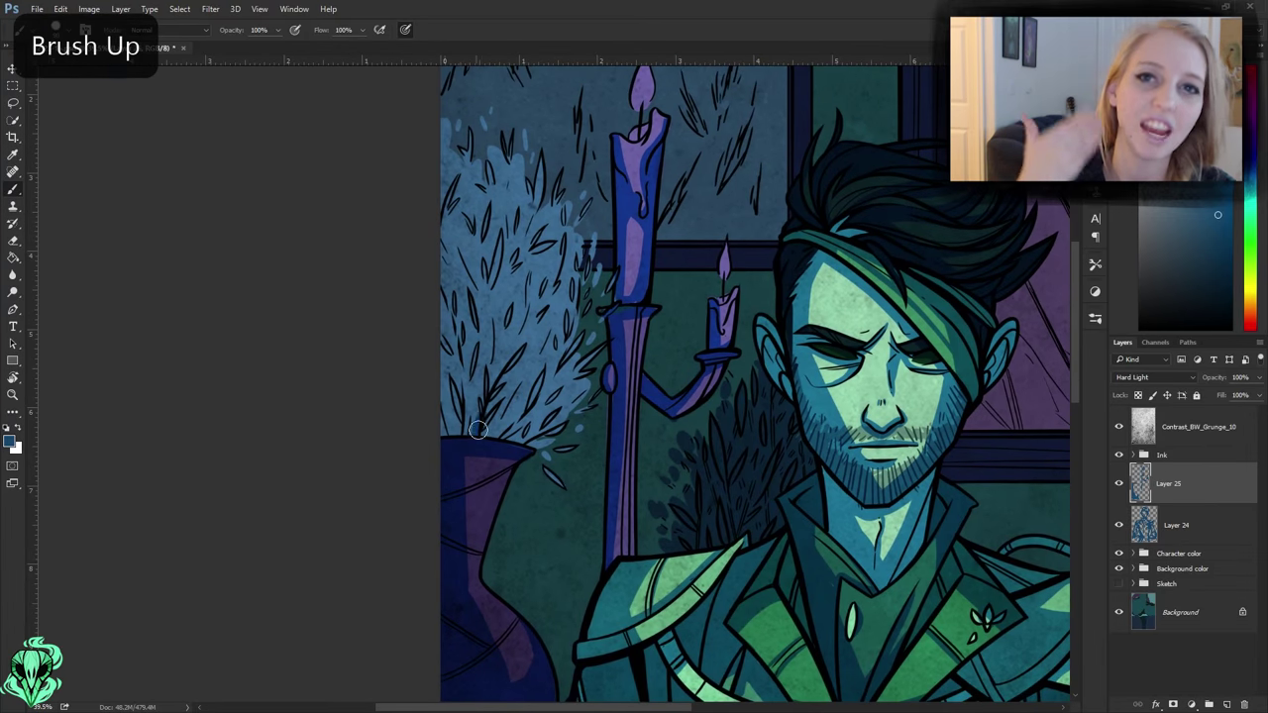
- Shade the bushy plant above the vase and paint shadows along the window and picture frame edges on Layer 25
mouse_move(441, 218)
left_mouse_down()
mouse_move(443, 273)
mouse_move(496, 424)
left_mouse_up()
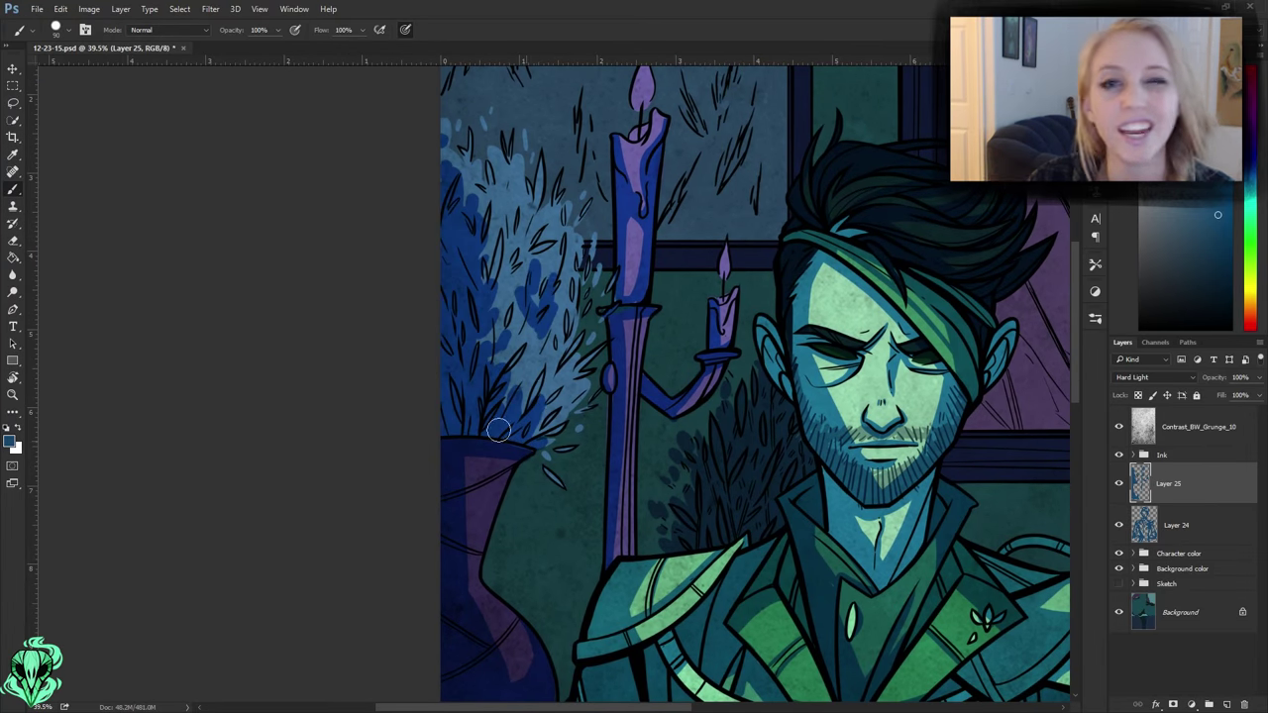
scroll(740, 445, "up", 6)
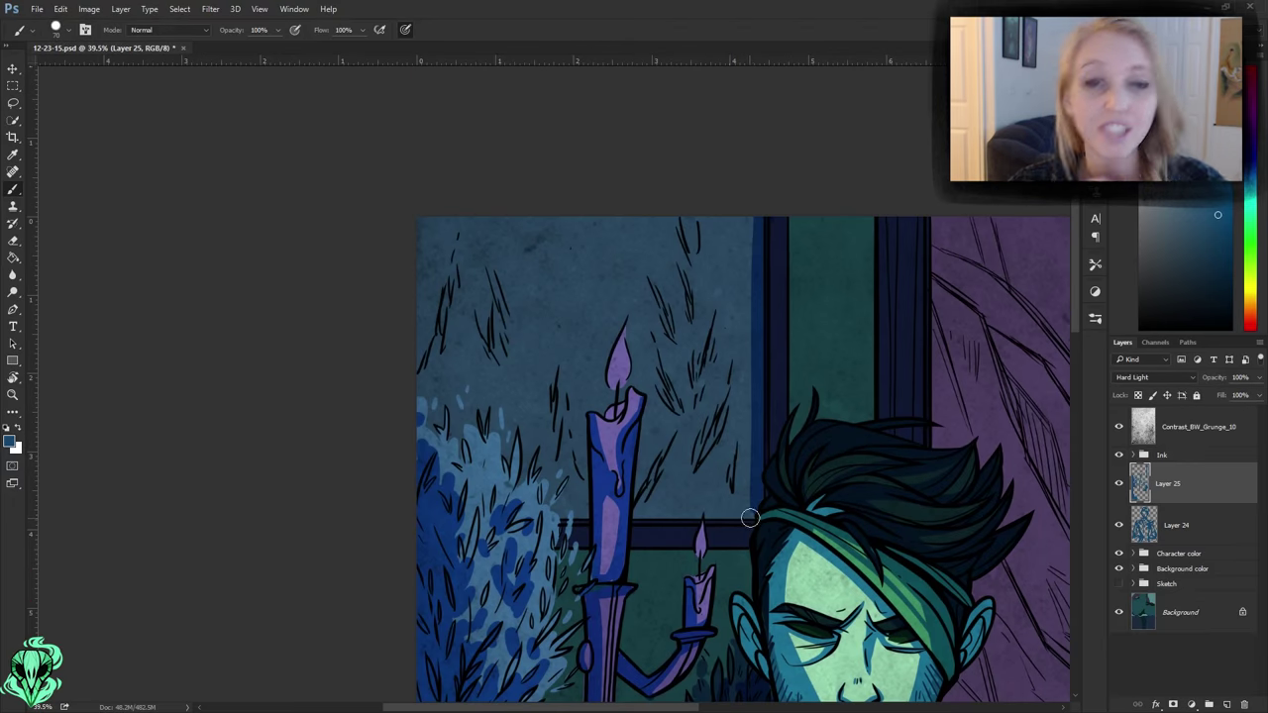
left_click_drag(868, 220, 869, 401)
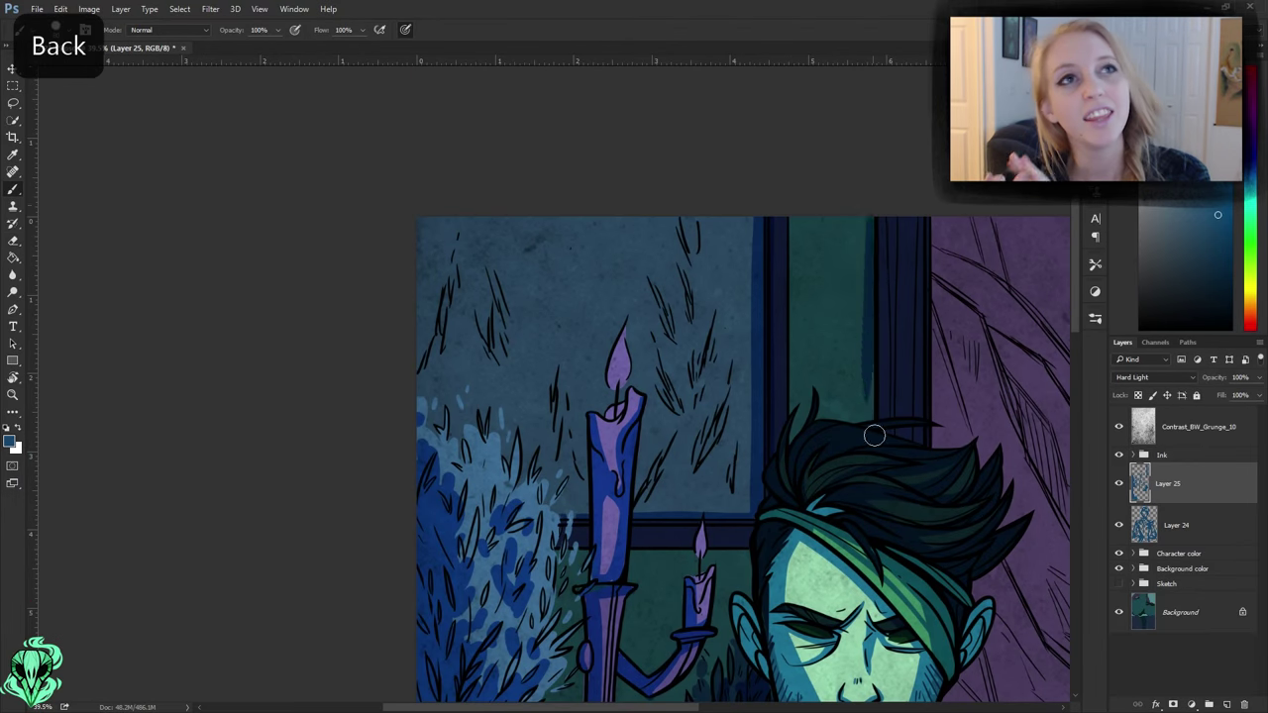
scroll(768, 313, "down", 3)
key("bracketright")
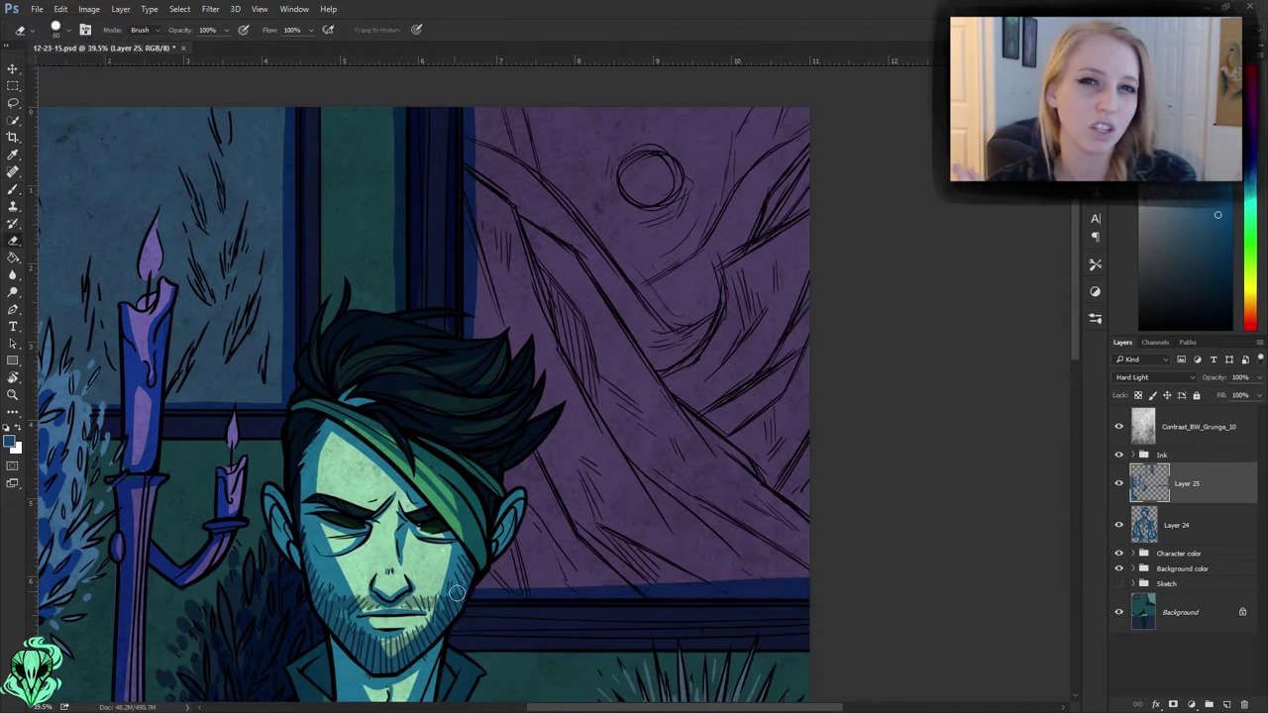
- Shade the wall beneath the large picture and the spiky potted plant behind the right shoulder on Layer 25
scroll(753, 403, "up", 3)
key("bracketleft")
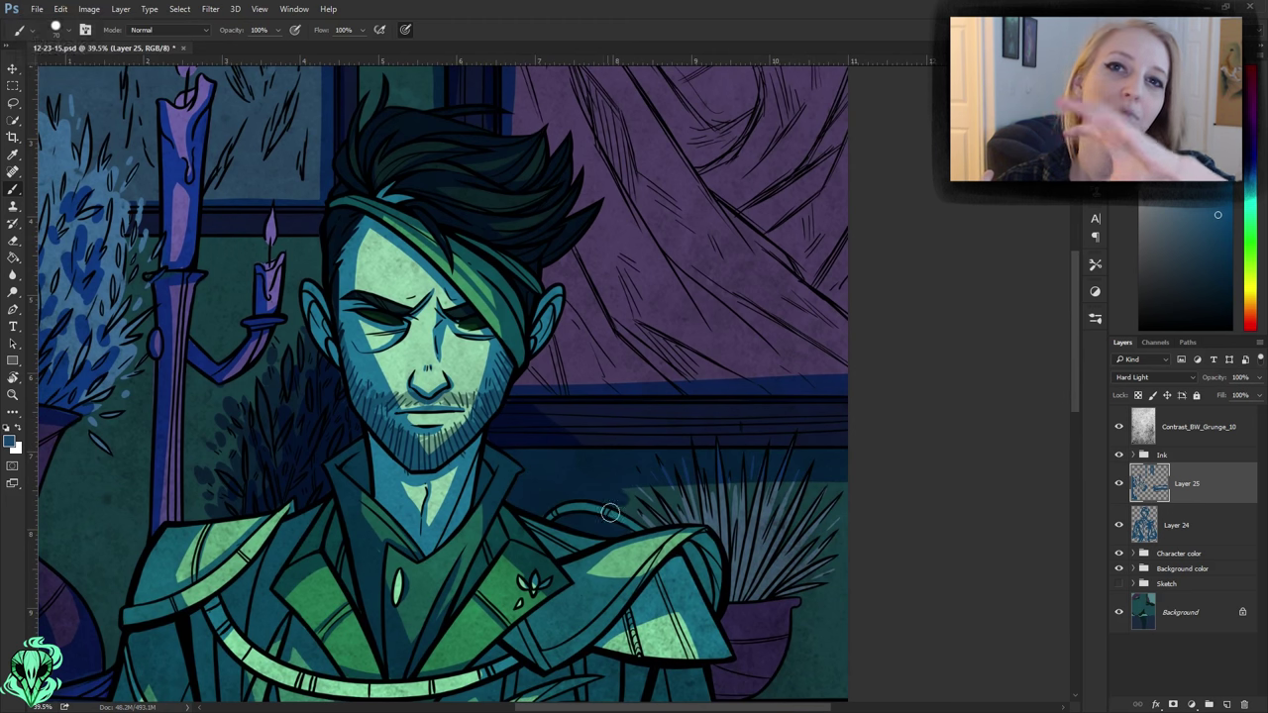
key("bracketright")
scroll(639, 484, "down", 3)
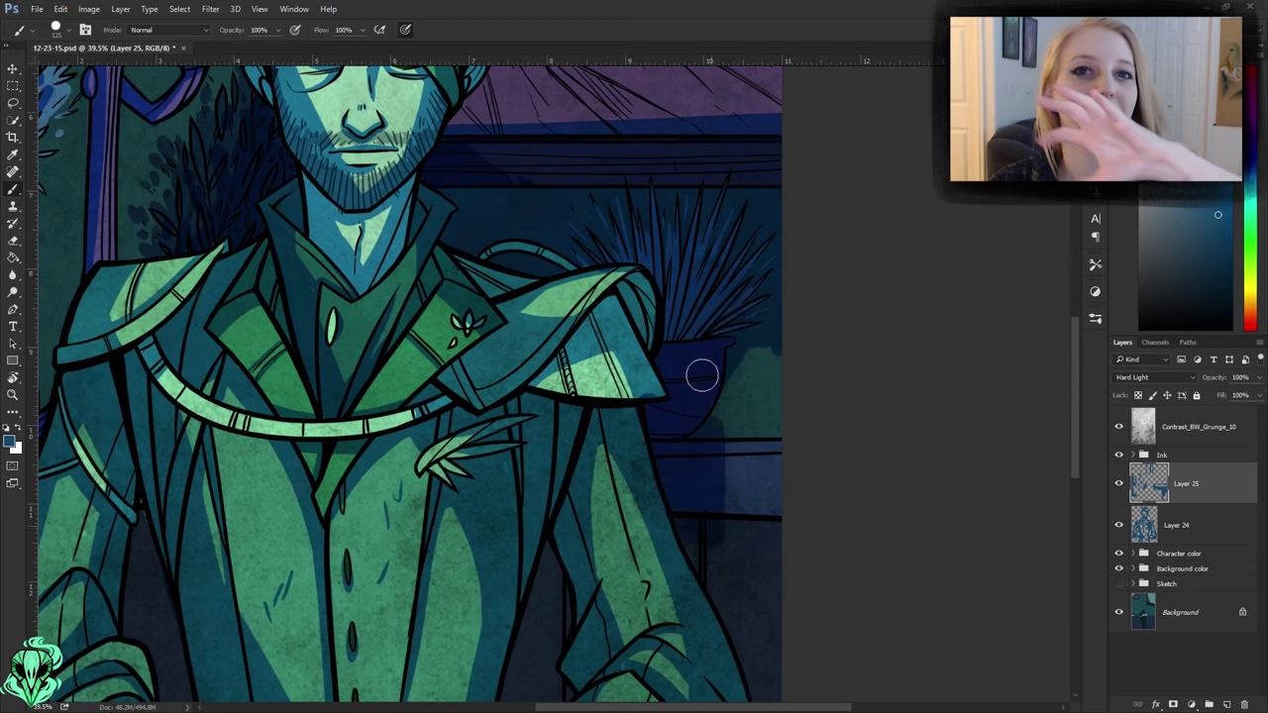
- Shade the ledge and the panelled lower wall on both sides of the coat on Layer 25, adjusting the brush size
scroll(699, 379, "down", 3)
scroll(806, 422, "down", 3)
scroll(657, 366, "up", 2)
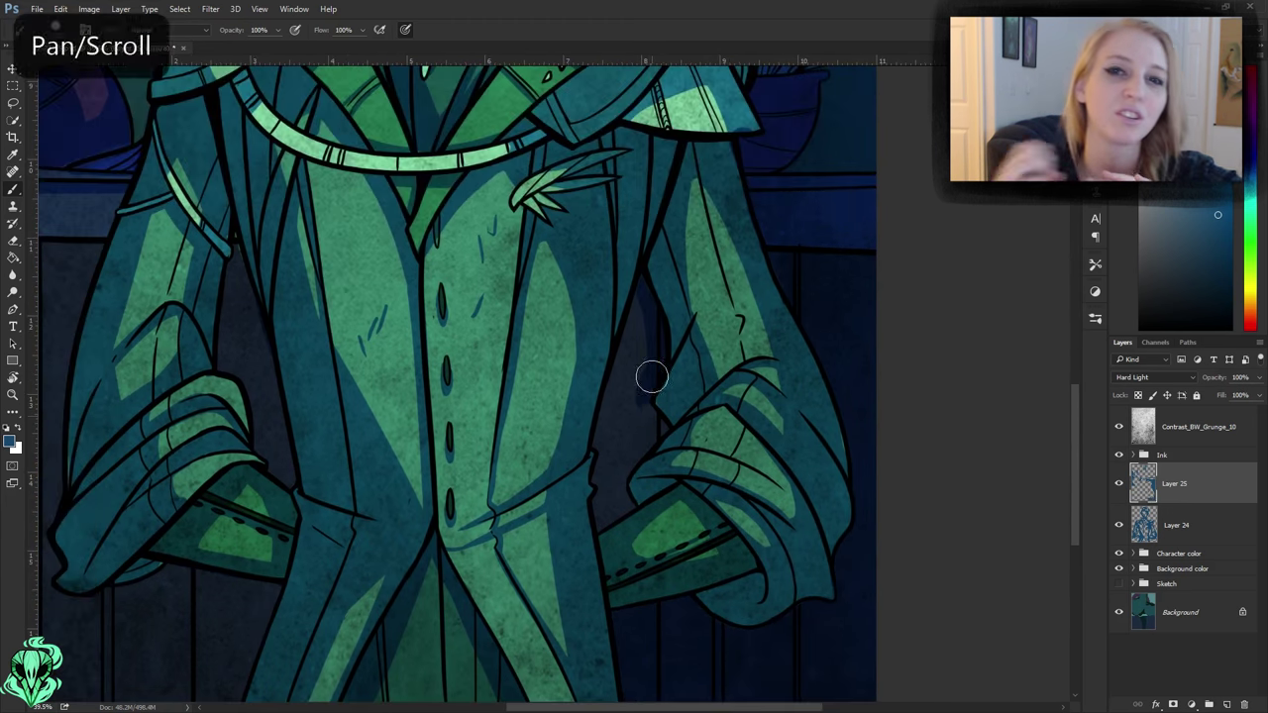
key("bracketleft")
scroll(624, 340, "down", 3)
key("bracketright")
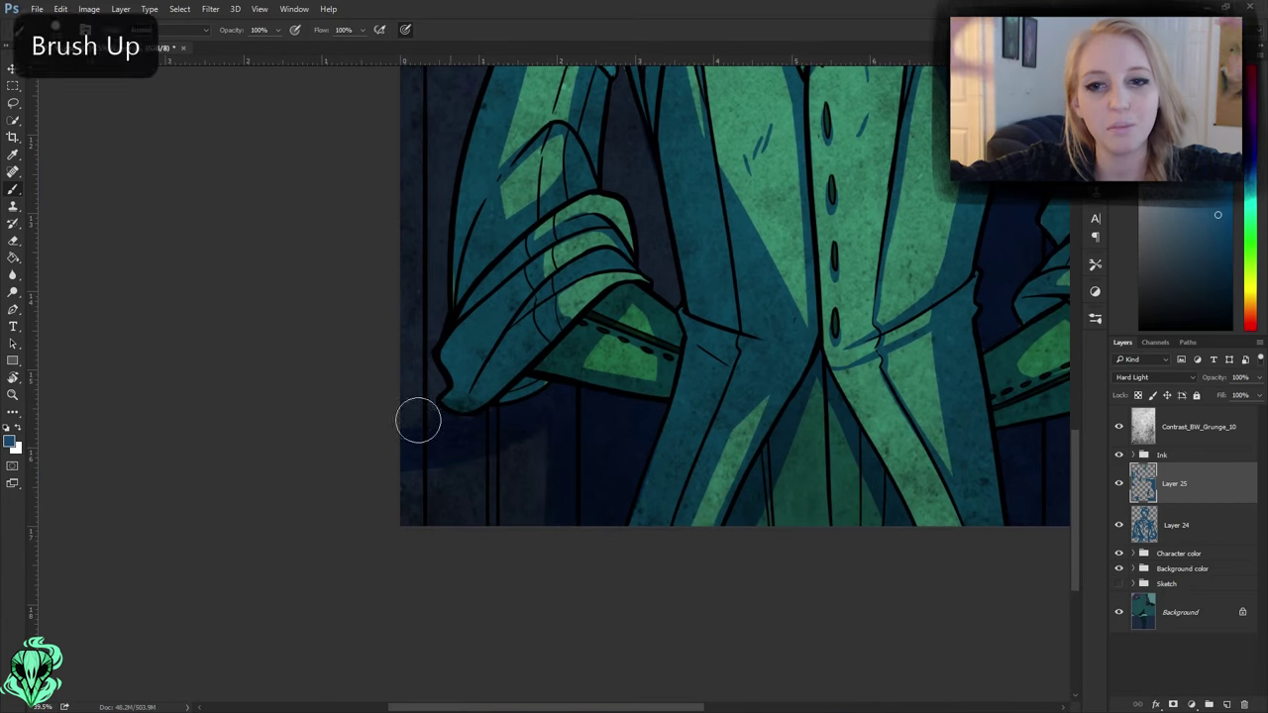
scroll(524, 544, "up", 3)
key("bracketleft")
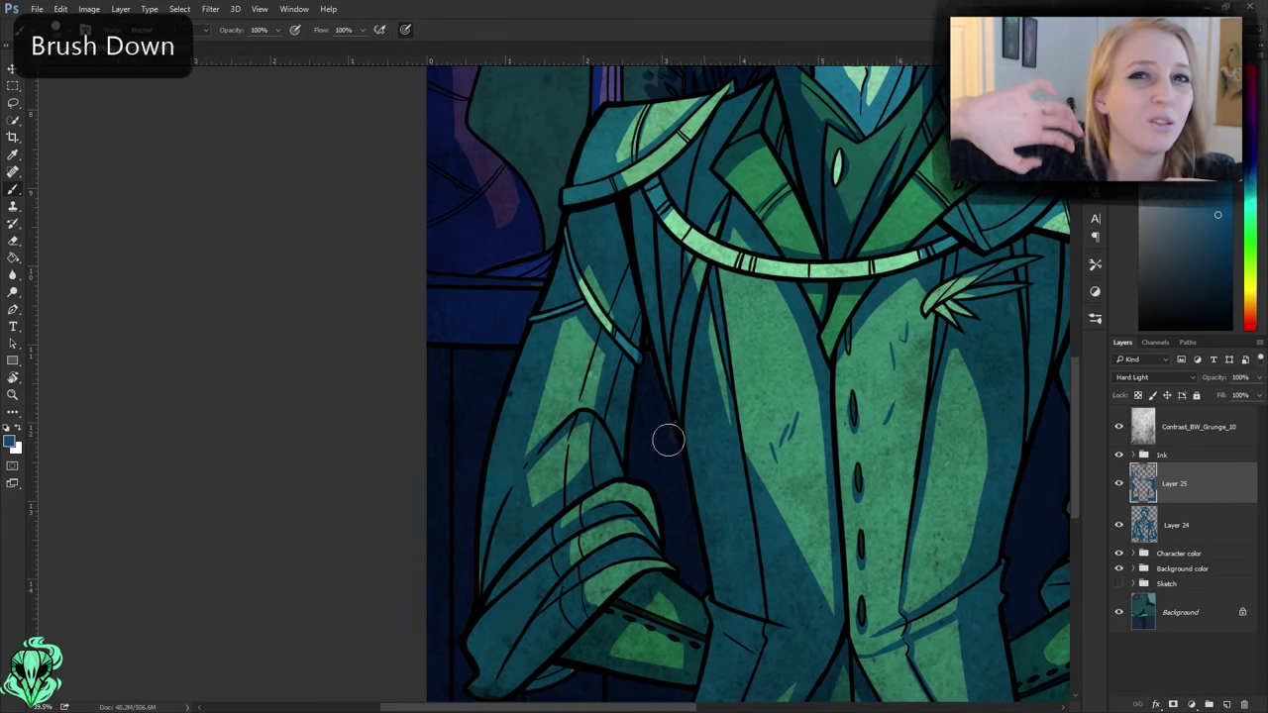
- Paint shadows on the green wall behind the candlestick and vase on Layer 25, refining them with the Eraser
scroll(552, 521, "up", 3)
key("bracketright")
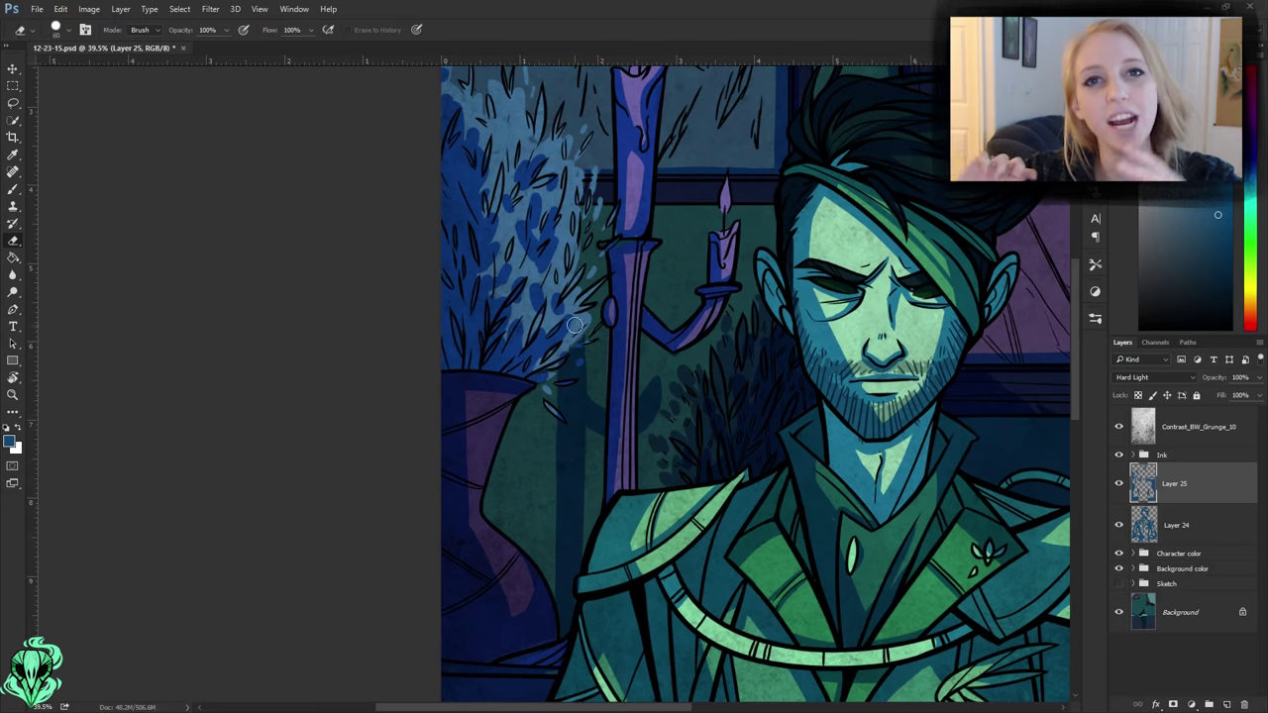
key("b")
scroll(556, 654, "up", 3)
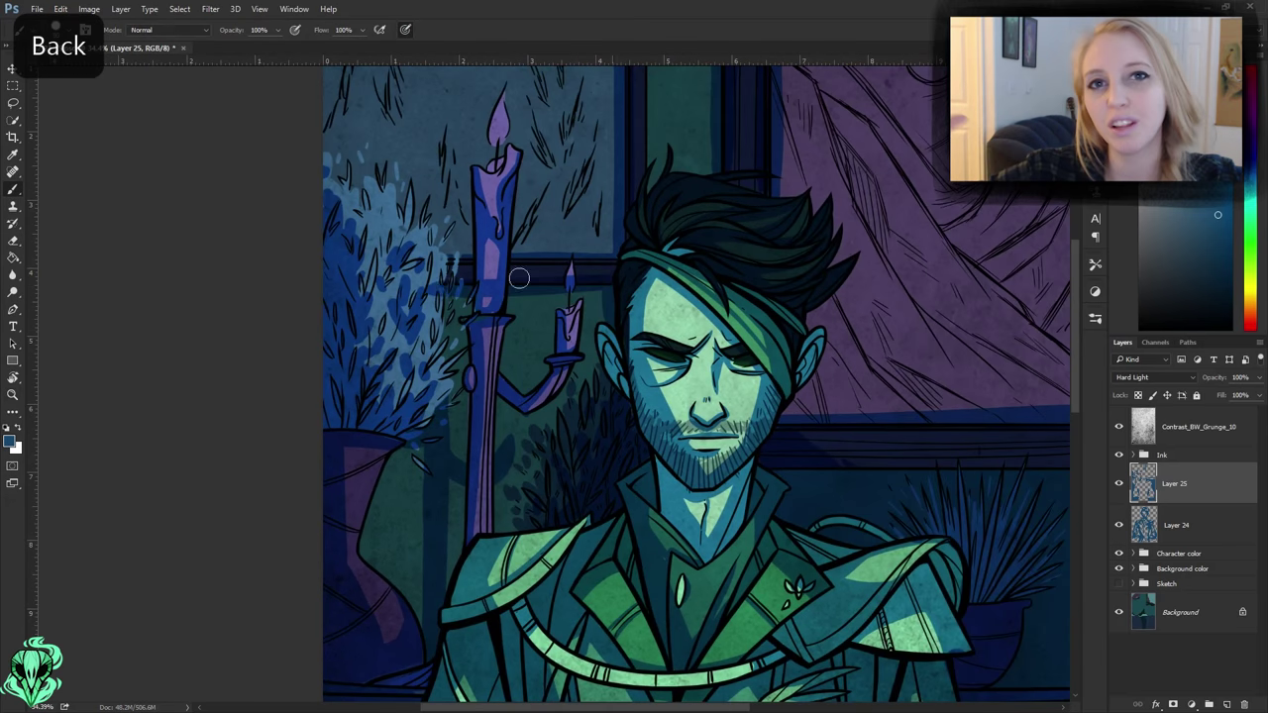
key("e")
scroll(493, 464, "down", 3)
key("bracketright")
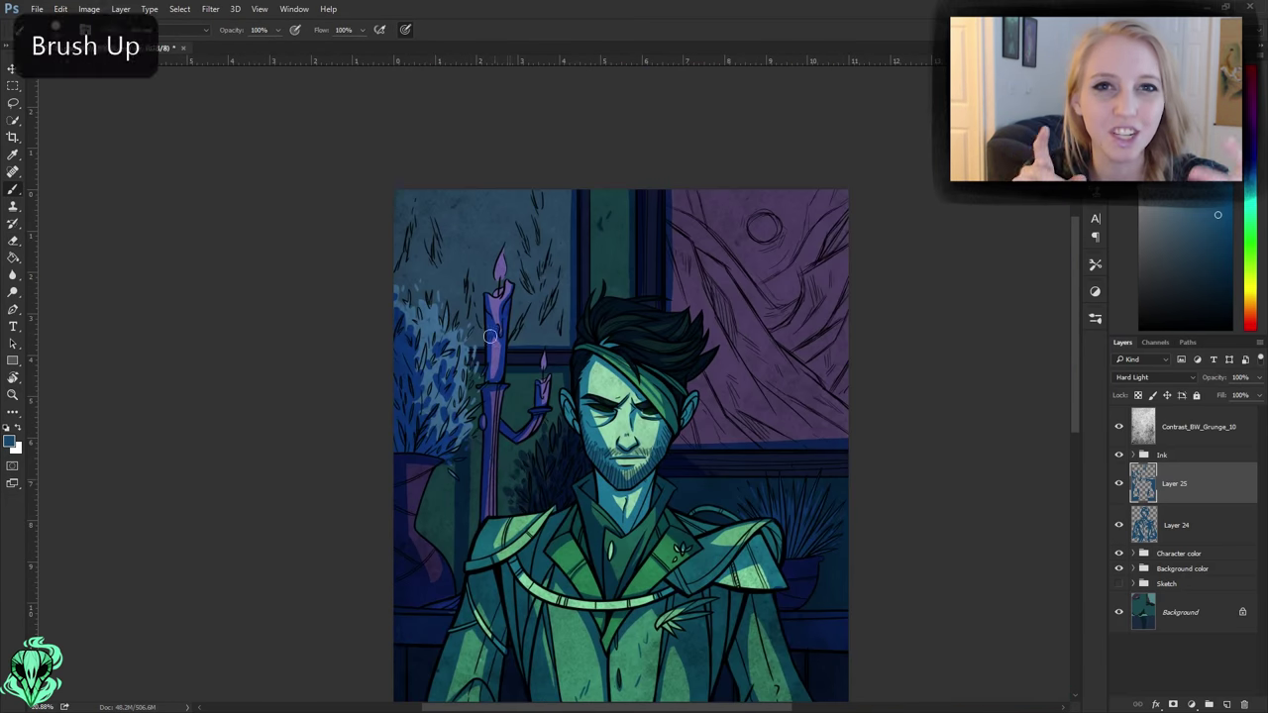
key("bracketleft")
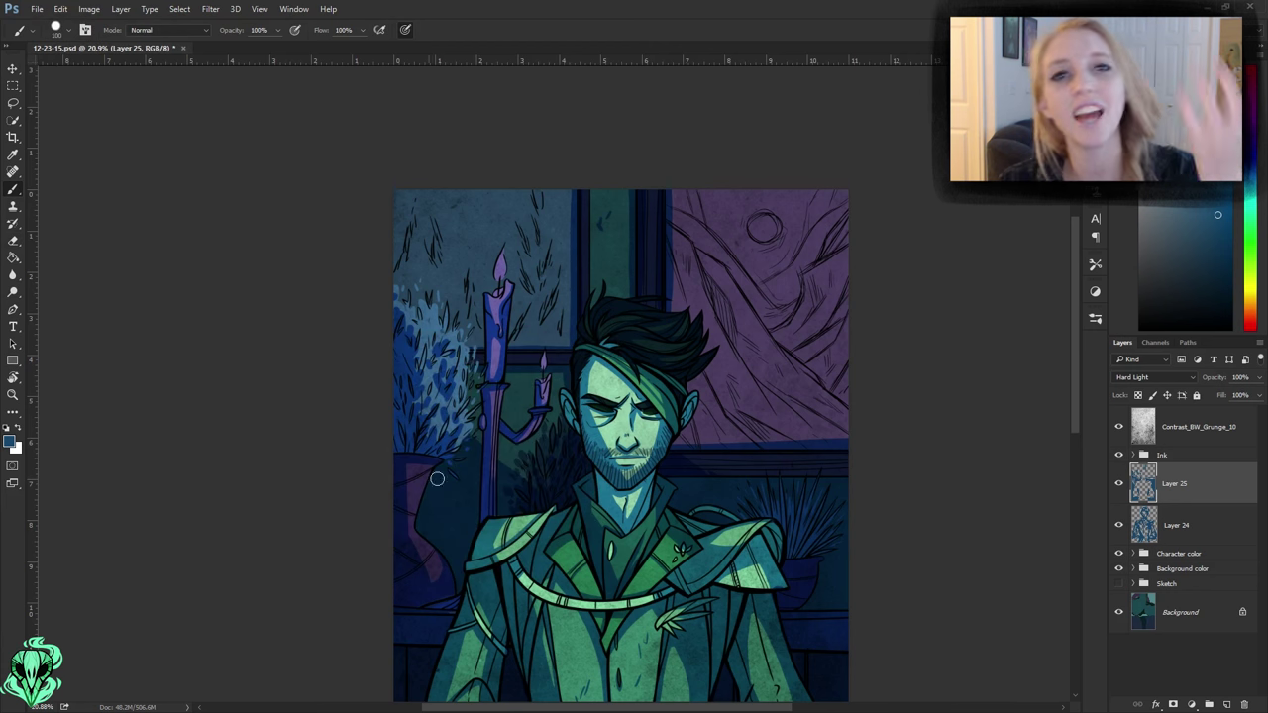
- Paint diagonal shadows across the window view and the mountain picture on Layer 25
scroll(391, 287, "up", 5)
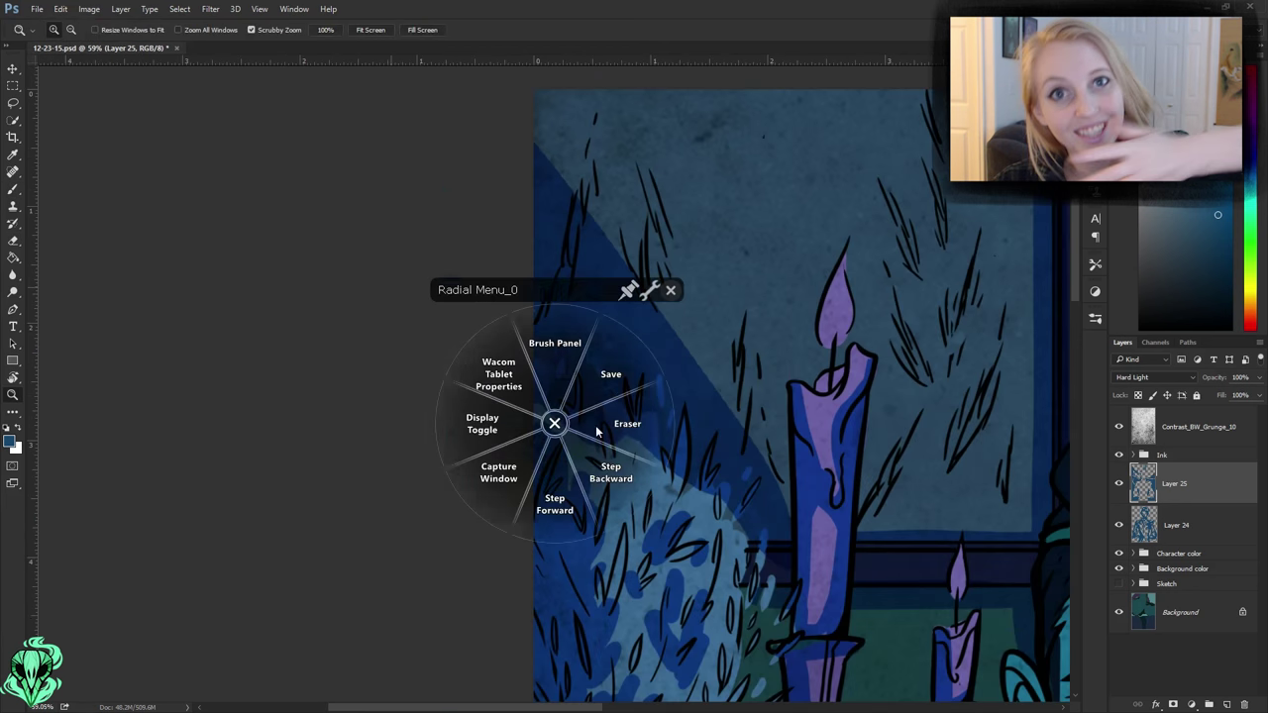
scroll(496, 285, "down", 6)
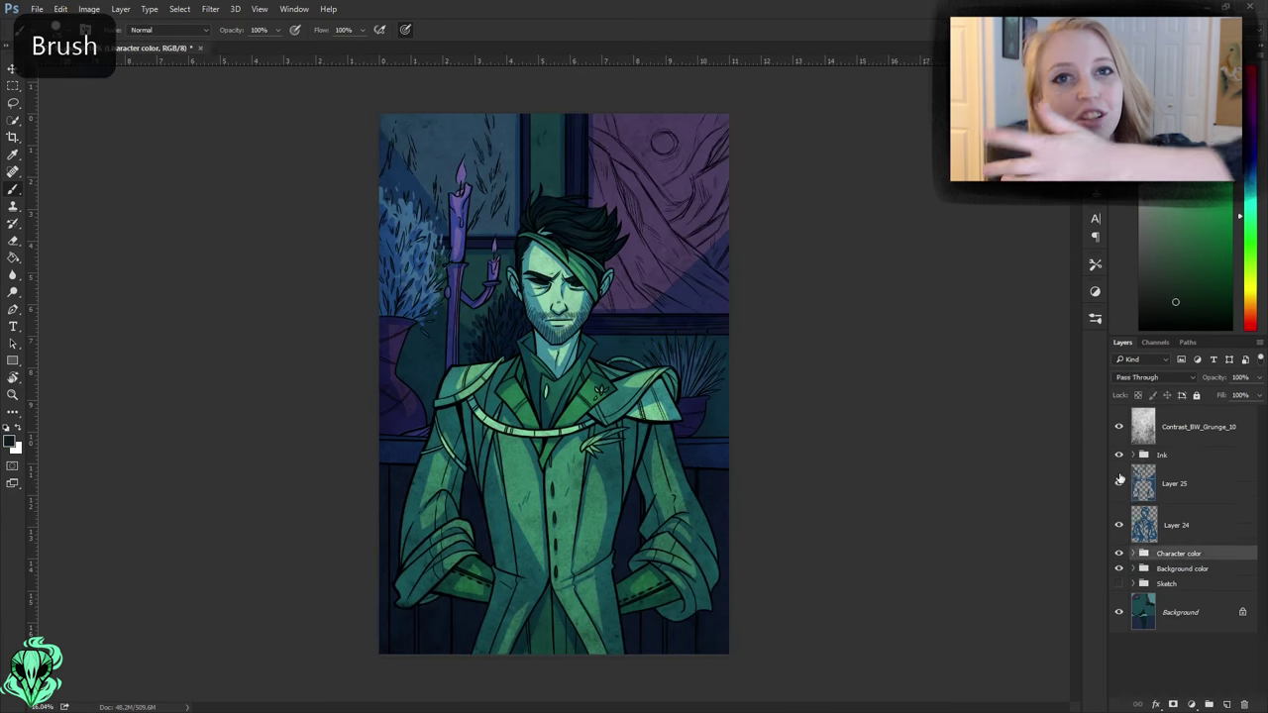
- Create Layer 26 above Layer 25 in Overlay mode and paint a broad light blue glow over the character's face and coat
right_click(547, 484)
key("Escape")
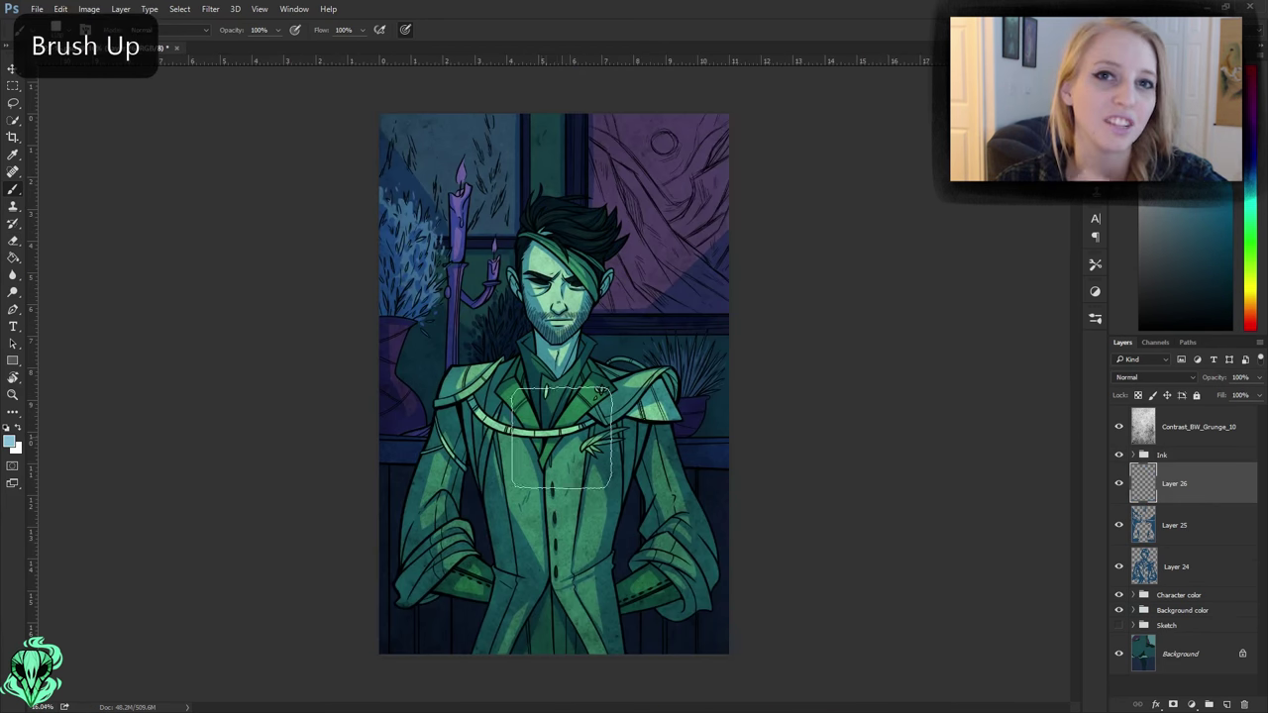
key("bracketright")
key("bracketright")
left_click(1155, 378)
left_click(1140, 517)
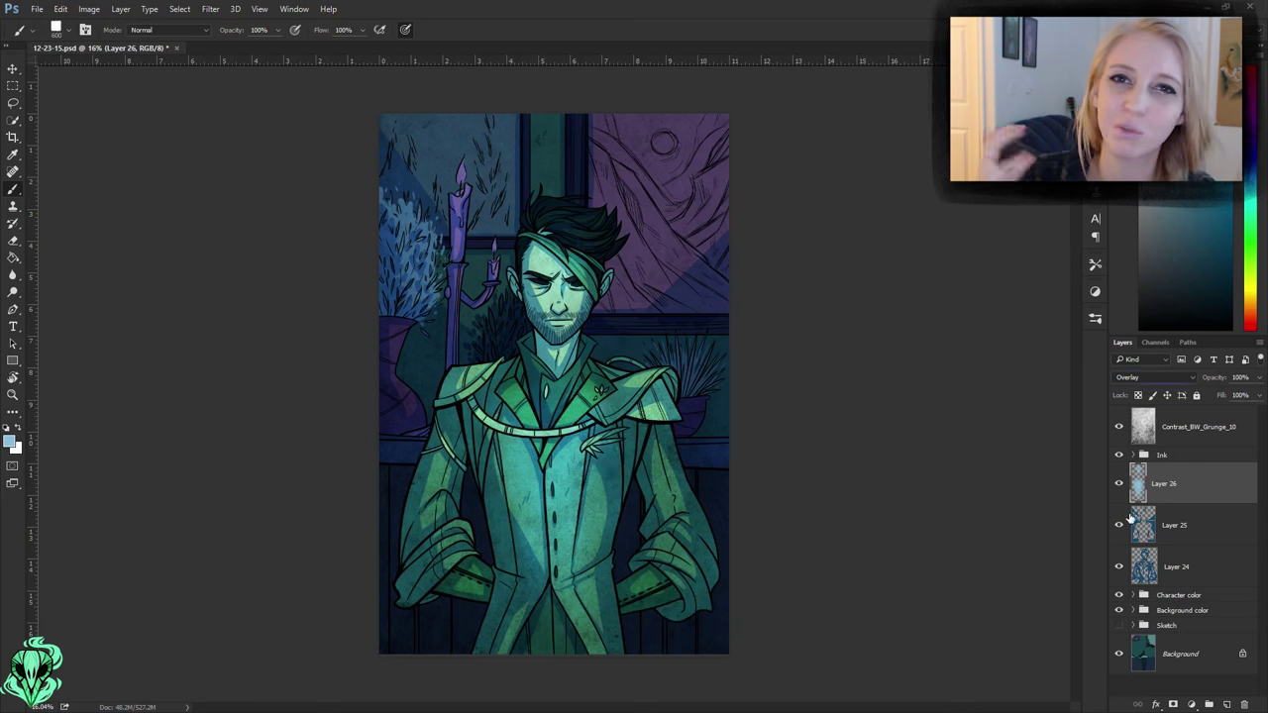
- Paint finer light blue highlights on the coat, sleeves and shoulders on Layer 26, undoing a stray stroke
key("bracketleft")
key("bracketleft")
key("bracketleft")
key("bracketleft")
key("bracketleft")
key("bracketleft")
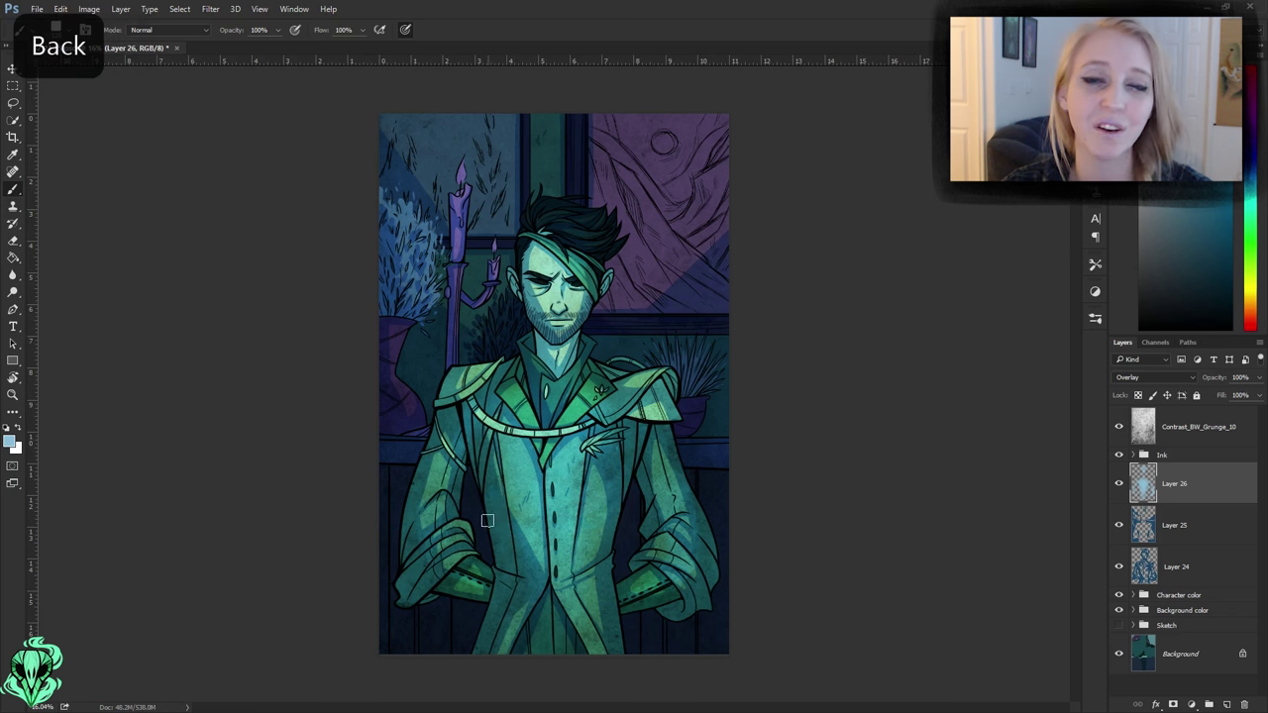
key("ctrl+alt+z")
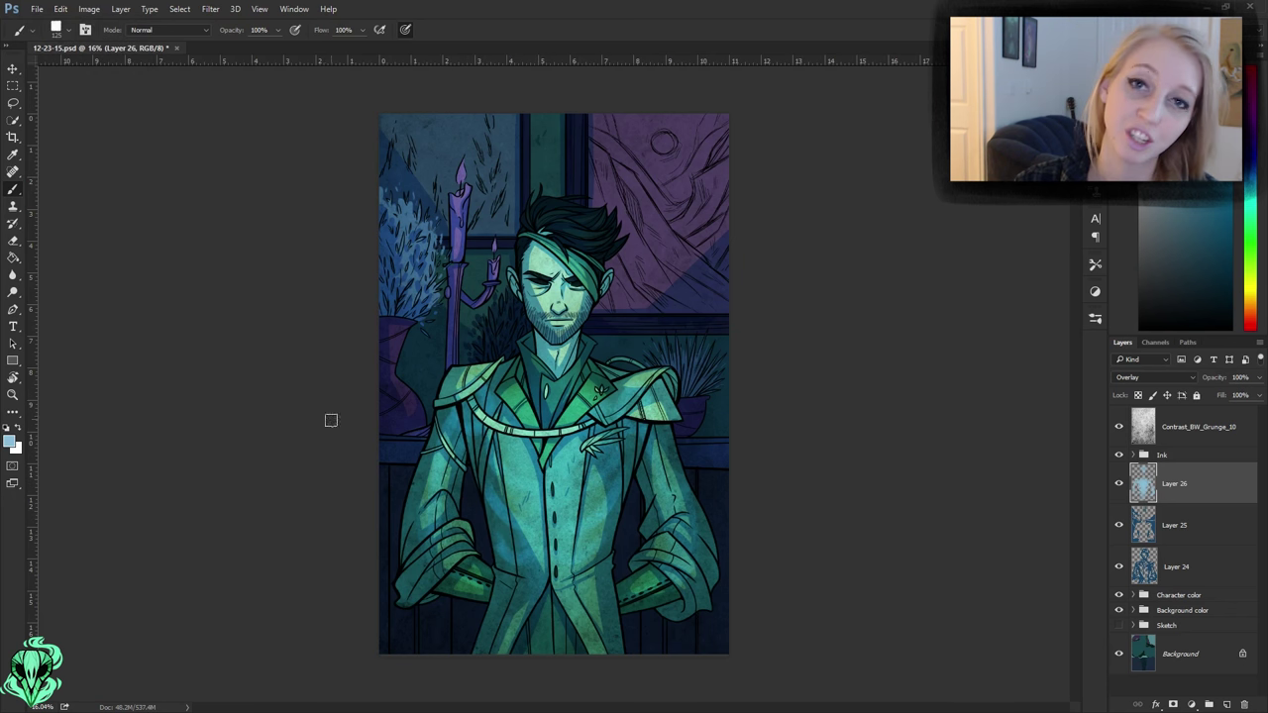
key("e")
key("b")
- Create Layer 27 in Overlay mode directly above the Background color group and paint a large light blue glow behind the character
right_click(594, 335)
left_click(555, 234)
key("bracketright")
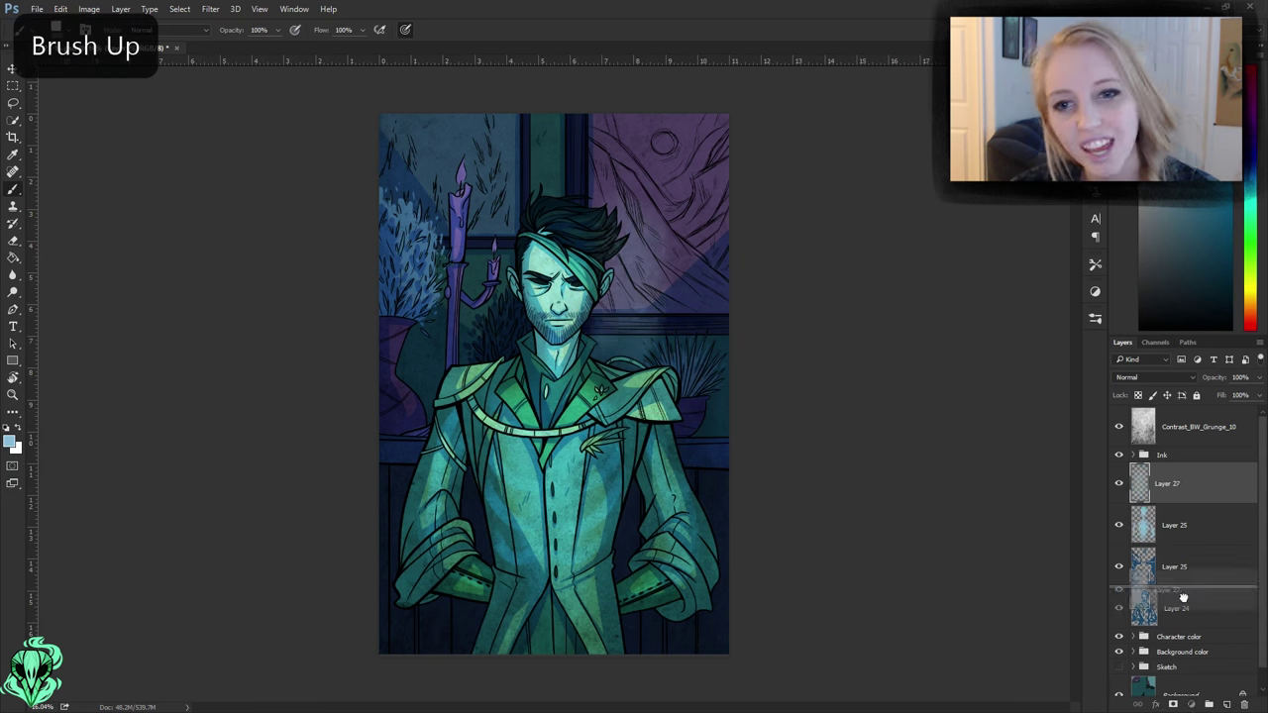
left_click(1182, 611)
key("ctrl+shift+alt+n")
key("alt+BackSpace")
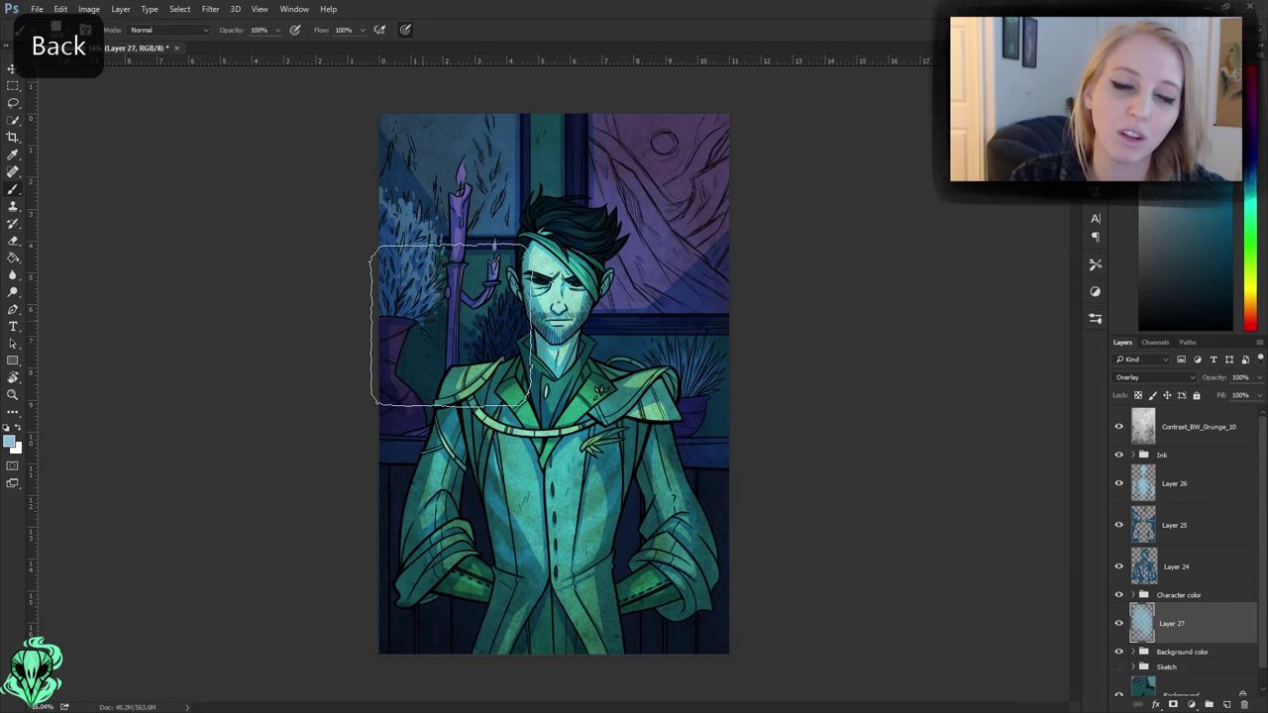
- Soften the light blue background glow on Layer 27 with a large Eraser
key("e")
key("bracketright")
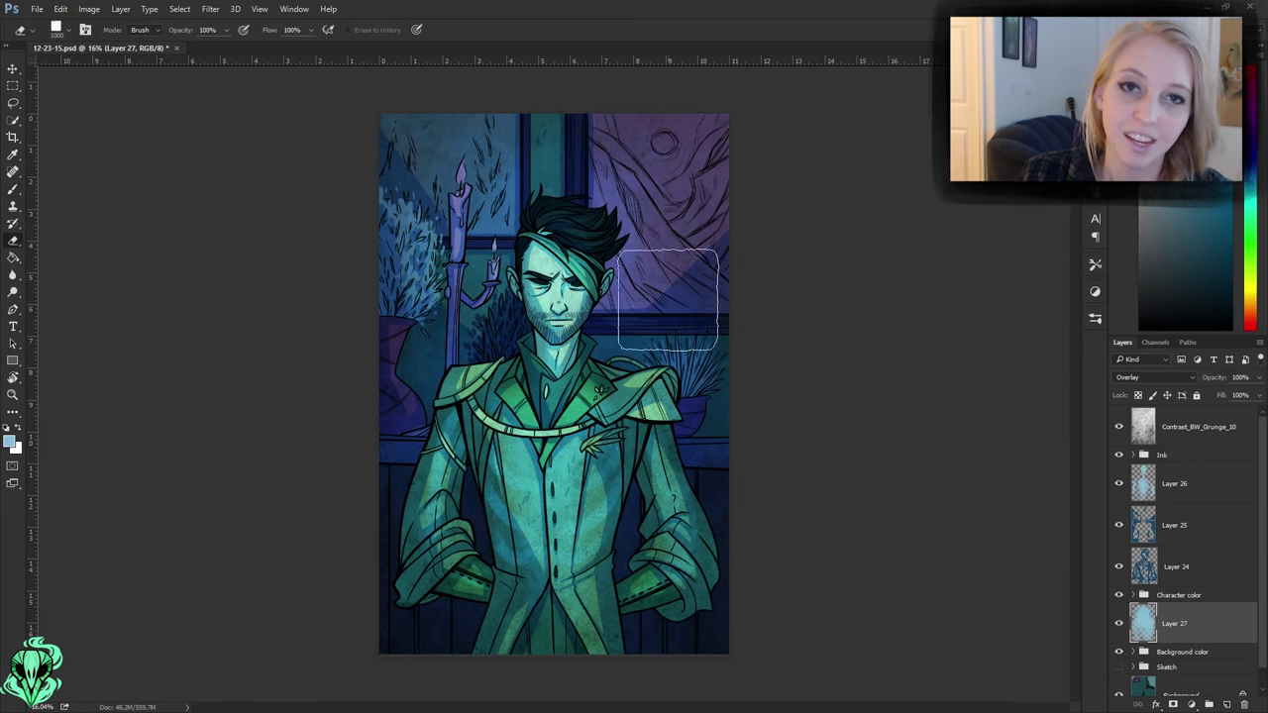
middle_click(430, 317)
left_click(433, 244)
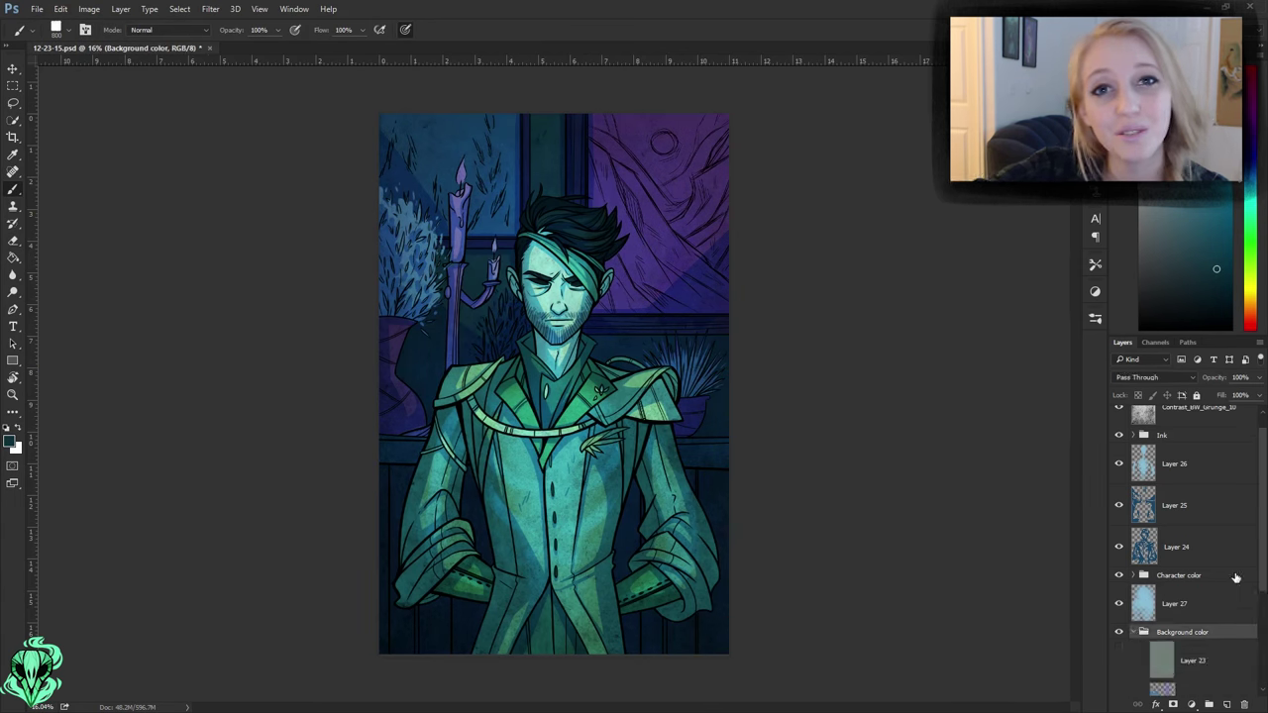
- Paint a dark blue-violet night sky and purple mountains in the large picture on Layer 21 of the Background color group
scroll(680, 121, "up", 3)
right_click(640, 356)
key("Escape")
mouse_move(688, 458)
left_mouse_down()
mouse_move(492, 370)
mouse_move(716, 303)
mouse_move(555, 158)
left_mouse_up()
key("bracketright")
key("bracketright")
key("bracketright")
key("bracketright")
key("bracketleft")
key("bracketleft")
mouse_move(694, 128)
left_mouse_down()
mouse_move(609, 175)
mouse_move(682, 204)
mouse_move(694, 189)
left_mouse_up()
- Paint a pale pink moon with a soft halo and blend sampled purples around it in the picture on Layer 21
key("bracketright")
left_click(694, 317, "alt")
key("alt+BackSpace")
key("bracketright")
key("x")
key("bracketright")
mouse_move(631, 150)
left_mouse_down()
mouse_move(640, 167)
mouse_move(616, 150)
left_mouse_up()
left_click(565, 124, "alt")
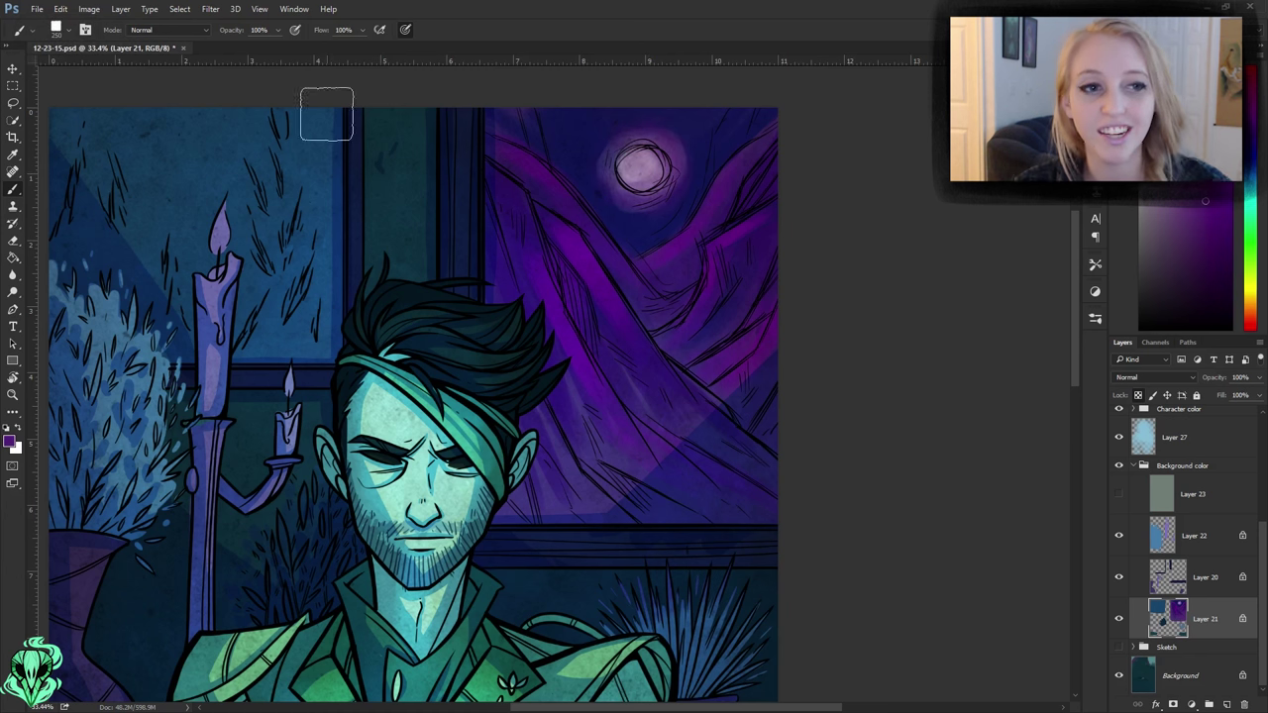
- Define the mountain ridges in the picture with smaller magenta and purple strokes on Layer 21
key("bracketleft")
key("bracketleft")
key("bracketleft")
key("bracketleft")
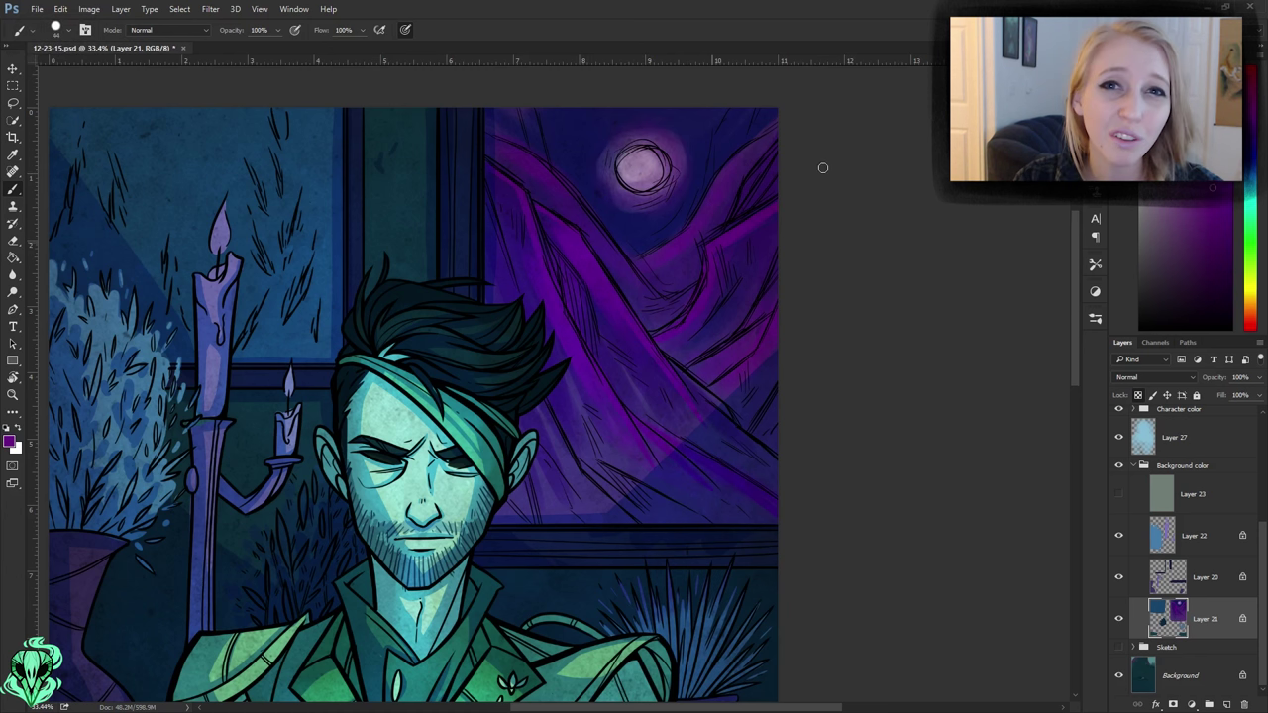
left_click_drag(555, 510, 590, 459)
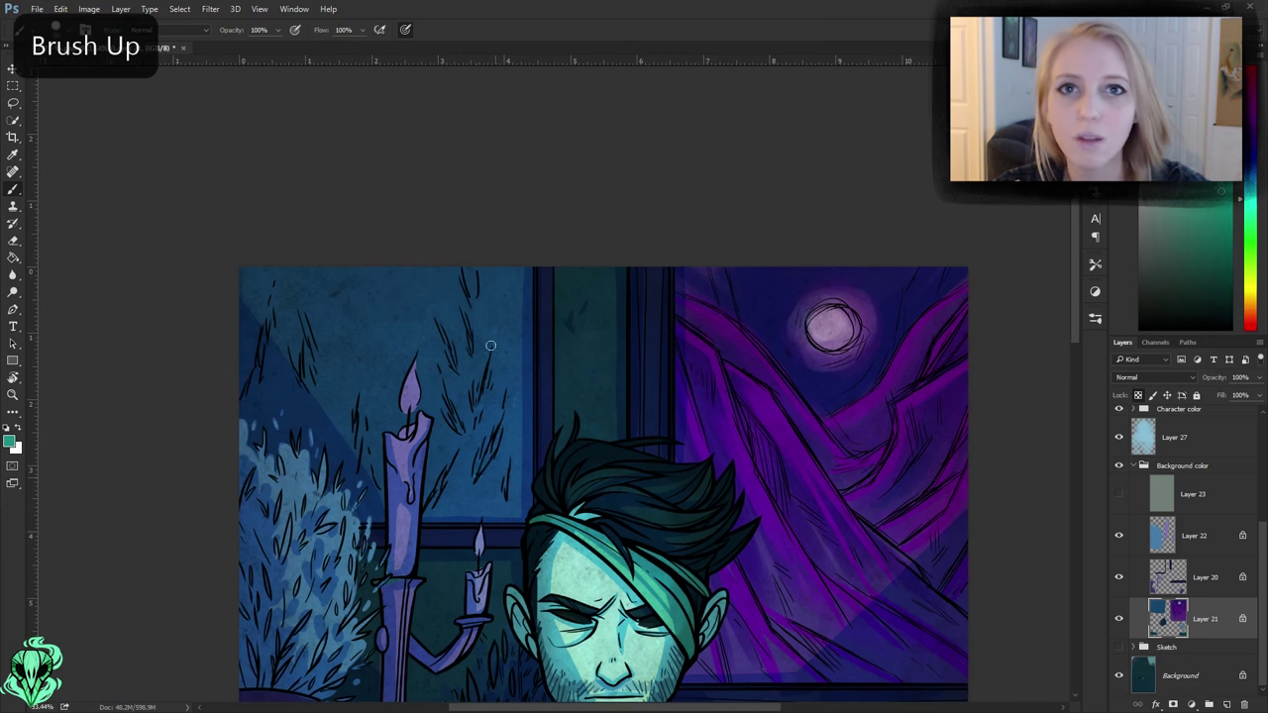
- Paint bright green leaf strokes in the window view and blend teal and deep blue tones over them on Layer 21
left_click_drag(501, 369, 444, 404)
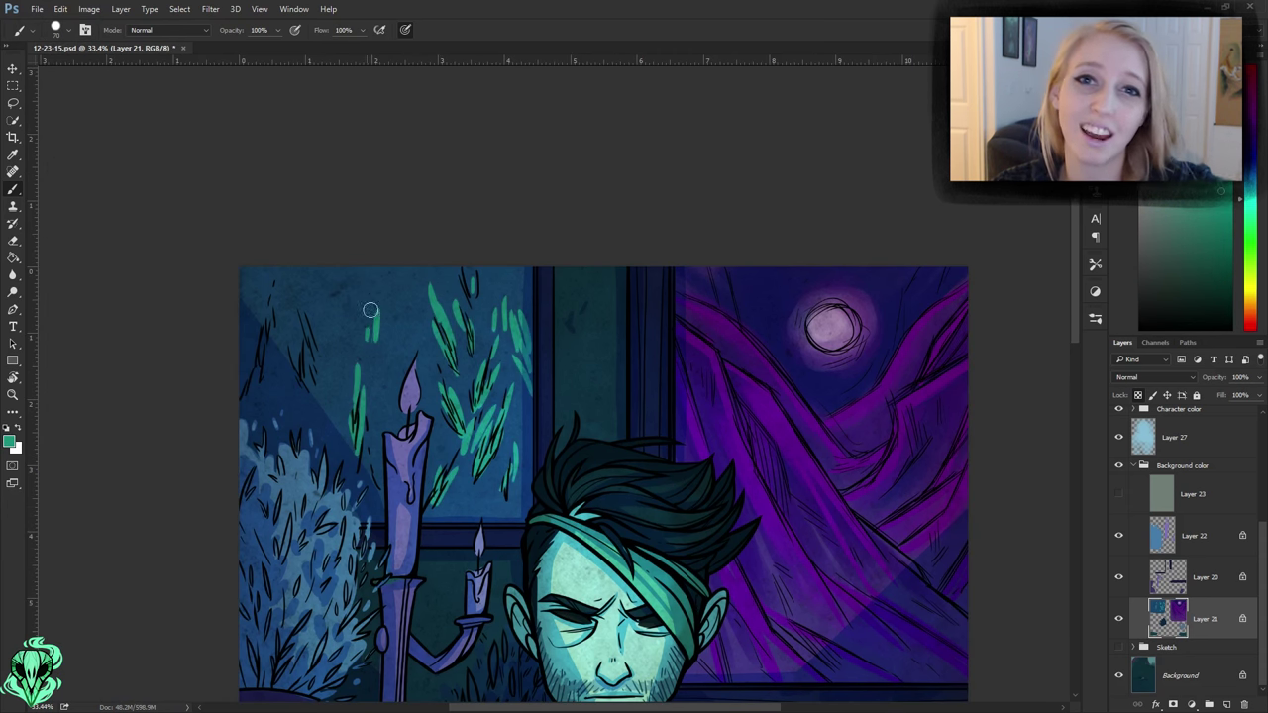
key("b")
left_click(409, 327, "alt")
mouse_move(462, 396)
left_mouse_down()
mouse_move(466, 416)
mouse_move(414, 251)
mouse_move(521, 388)
mouse_move(447, 453)
mouse_move(317, 466)
mouse_move(365, 298)
left_mouse_up()
left_click(447, 453, "alt")
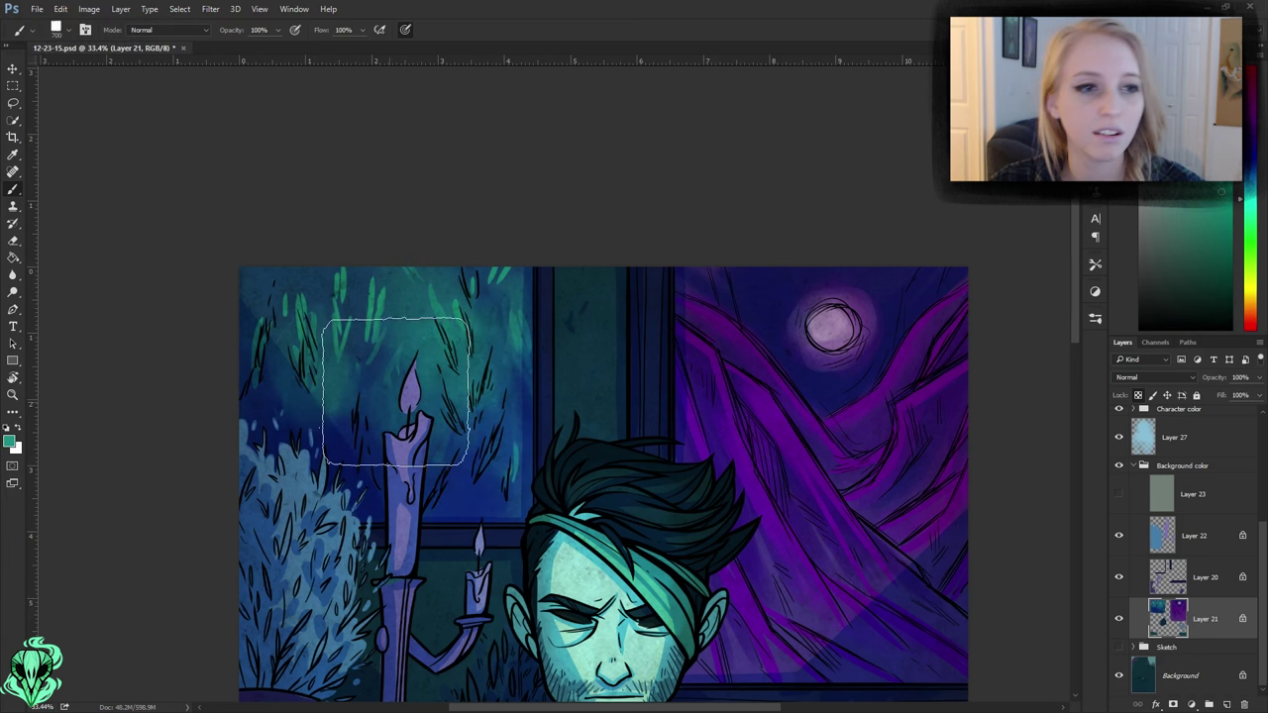
- Add more small green leaves and dark blue branch strokes to the window view on Layer 21
key("bracketright")
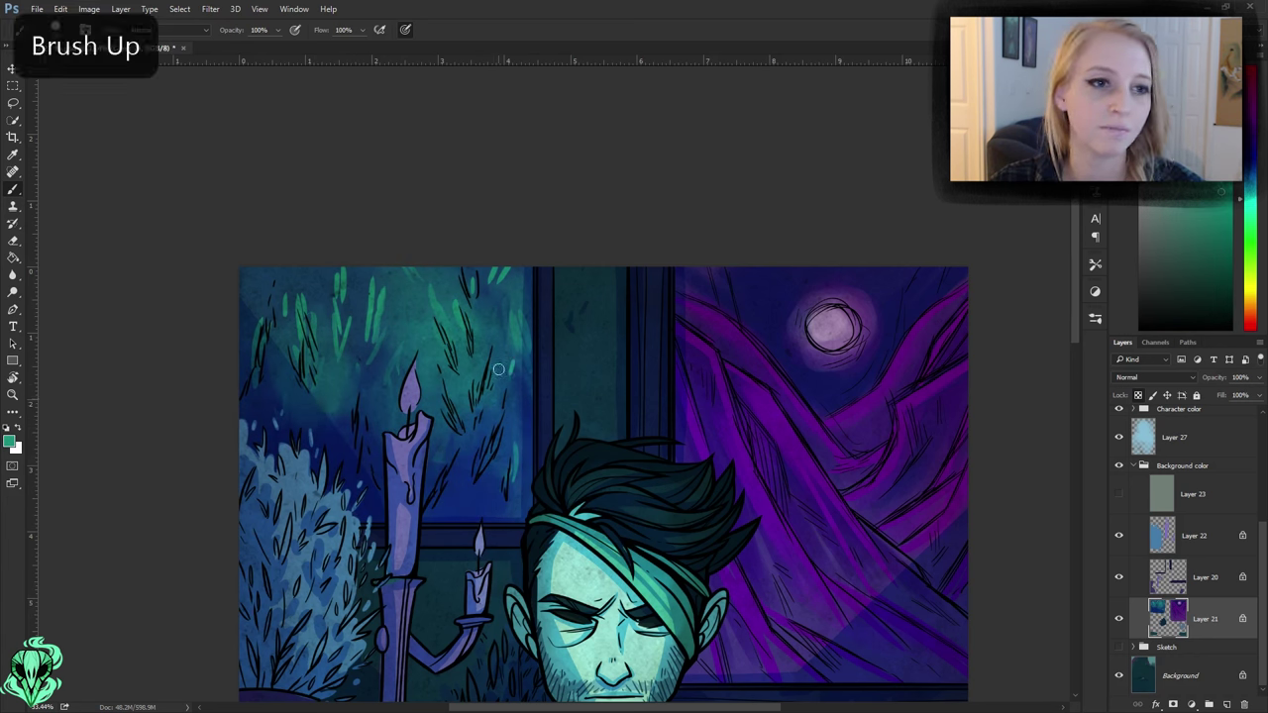
left_click(462, 504, "alt")
left_click_drag(361, 362, 411, 288)
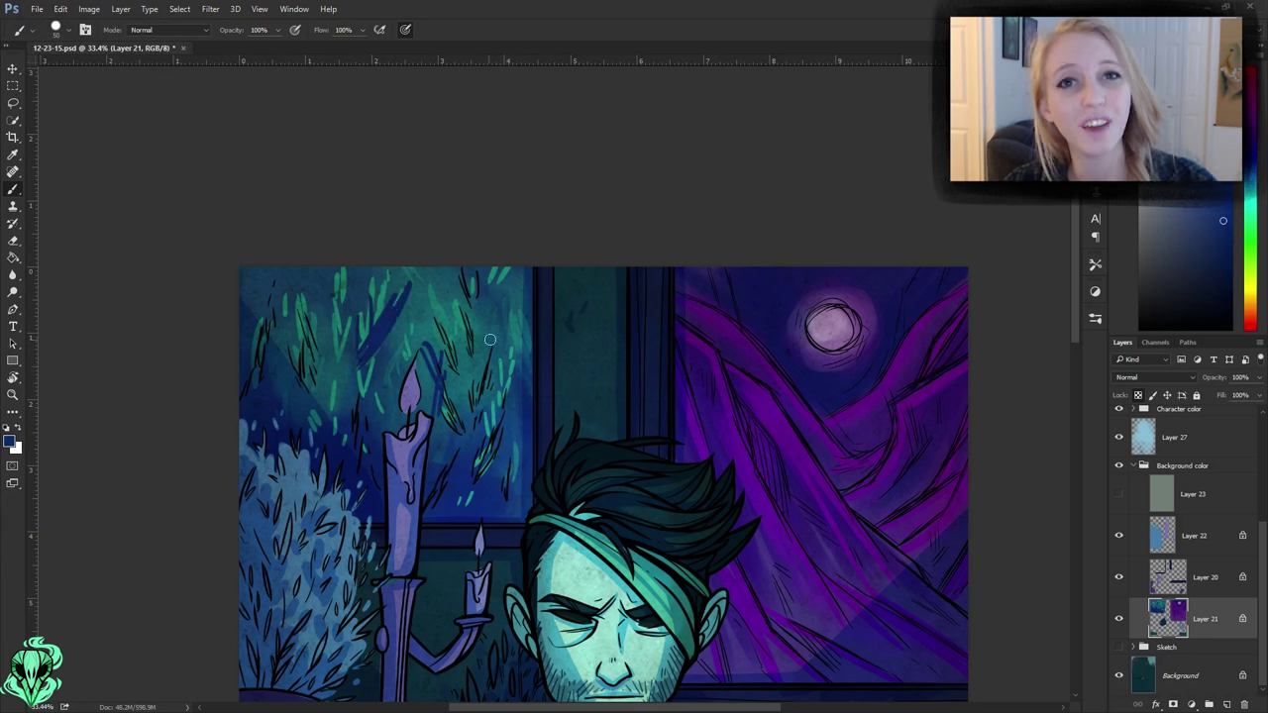
key("bracketright")
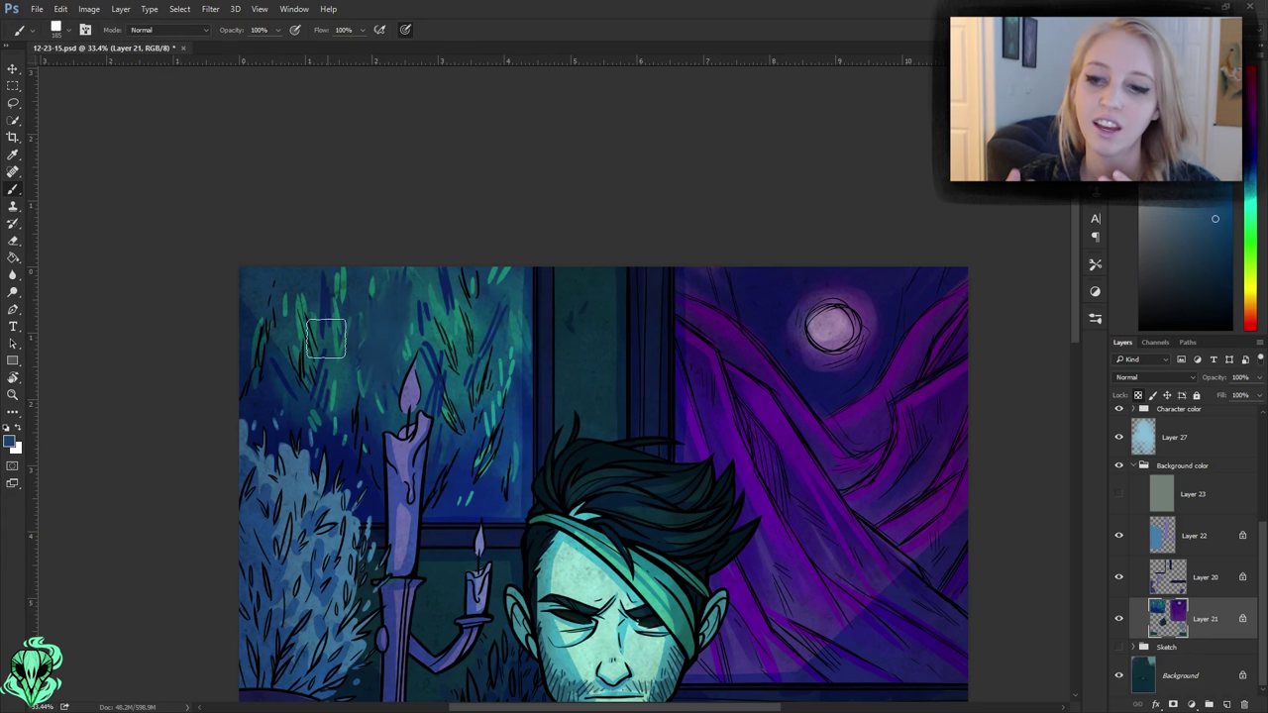
- Blend soft sampled blue over the window foliage with a larger brush and save the document
left_click(367, 337, "alt")
key("ctrl+s")
key("bracketright")
left_click(439, 383, "alt")
mouse_move(439, 382)
left_mouse_down()
mouse_move(326, 354)
mouse_move(383, 466)
mouse_move(395, 396)
left_mouse_up()
- Recolour both candle flames near-white in the Background color group and collapse the group
key("alt+bracketright")
key("alt+bracketright")
key("bracketright")
left_click(1134, 466)
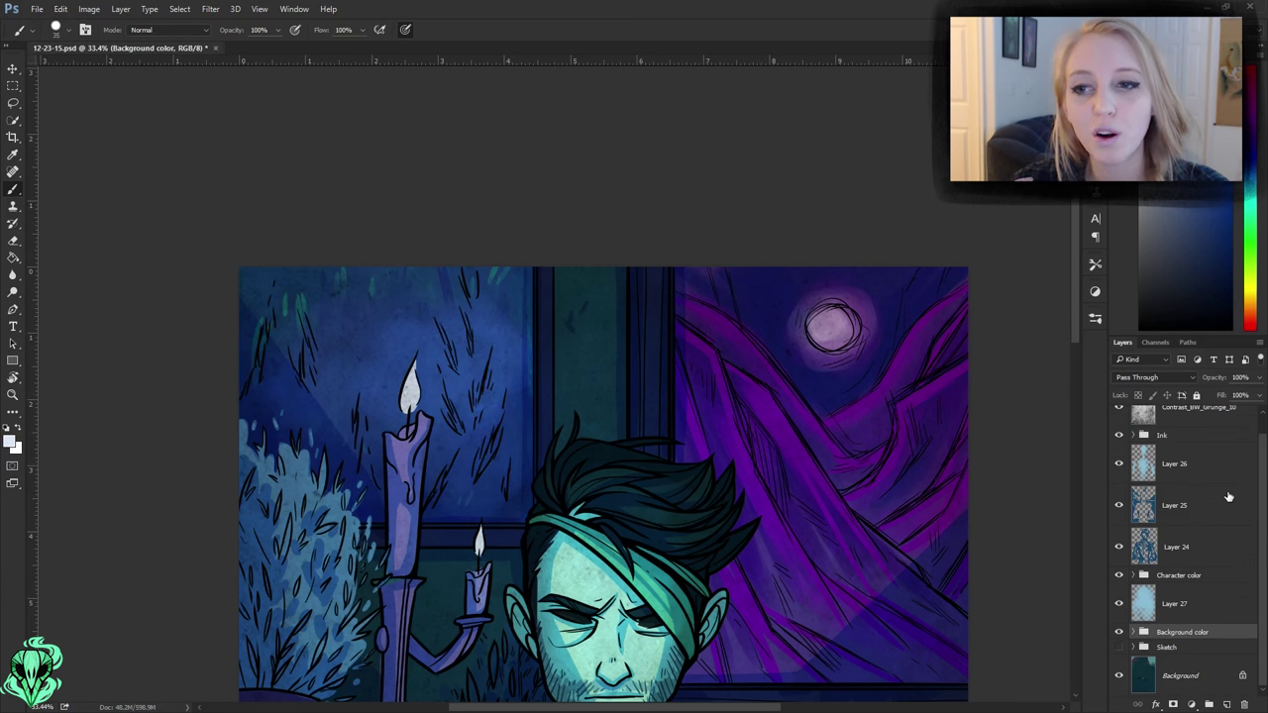
- Lock the transparency of Layer 11 and the masked layer in the Ink group and tint their lines with sampled dark colours
left_click(1134, 435)
left_click(1190, 546)
left_click(478, 568, "alt")
left_click_drag(477, 567, 387, 240)
key("alt+bracketright")
scroll(555, 396, "down", 3)
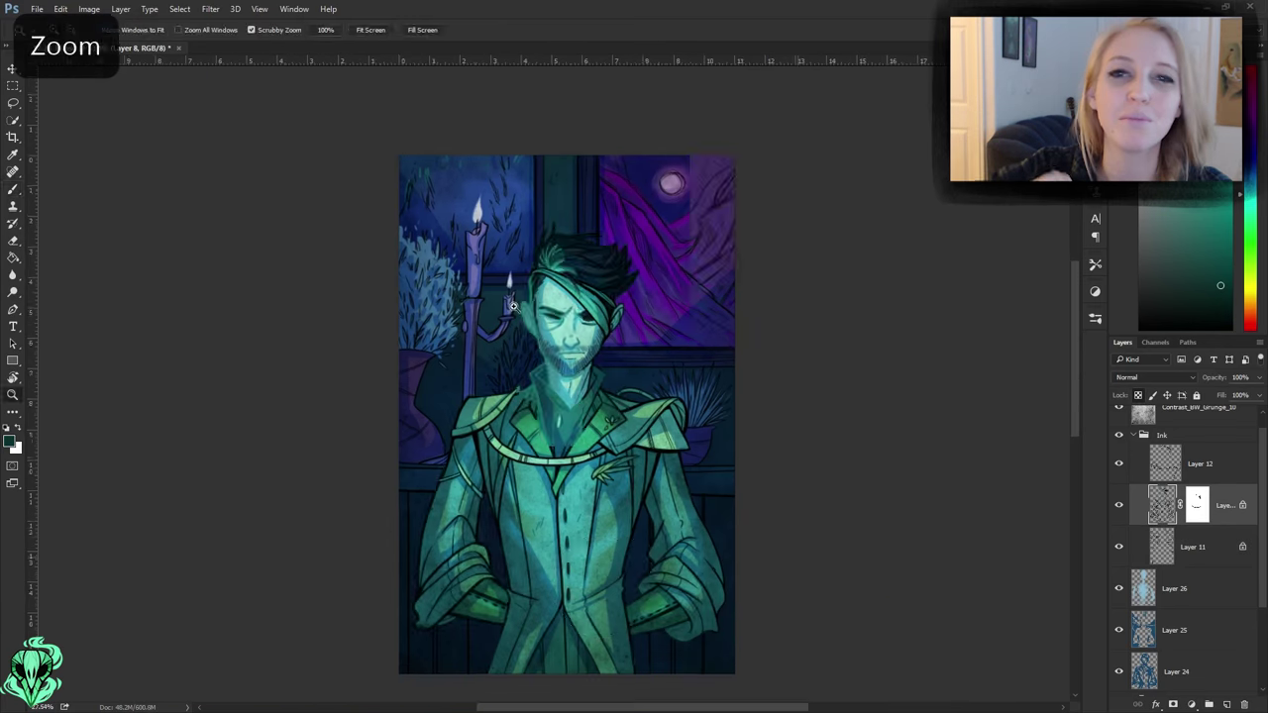
- Try tinting the transparency-locked ink lines on Layer 12 dark teal
key("bracketright")
key("alt+bracketright")
scroll(561, 279, "up", 5)
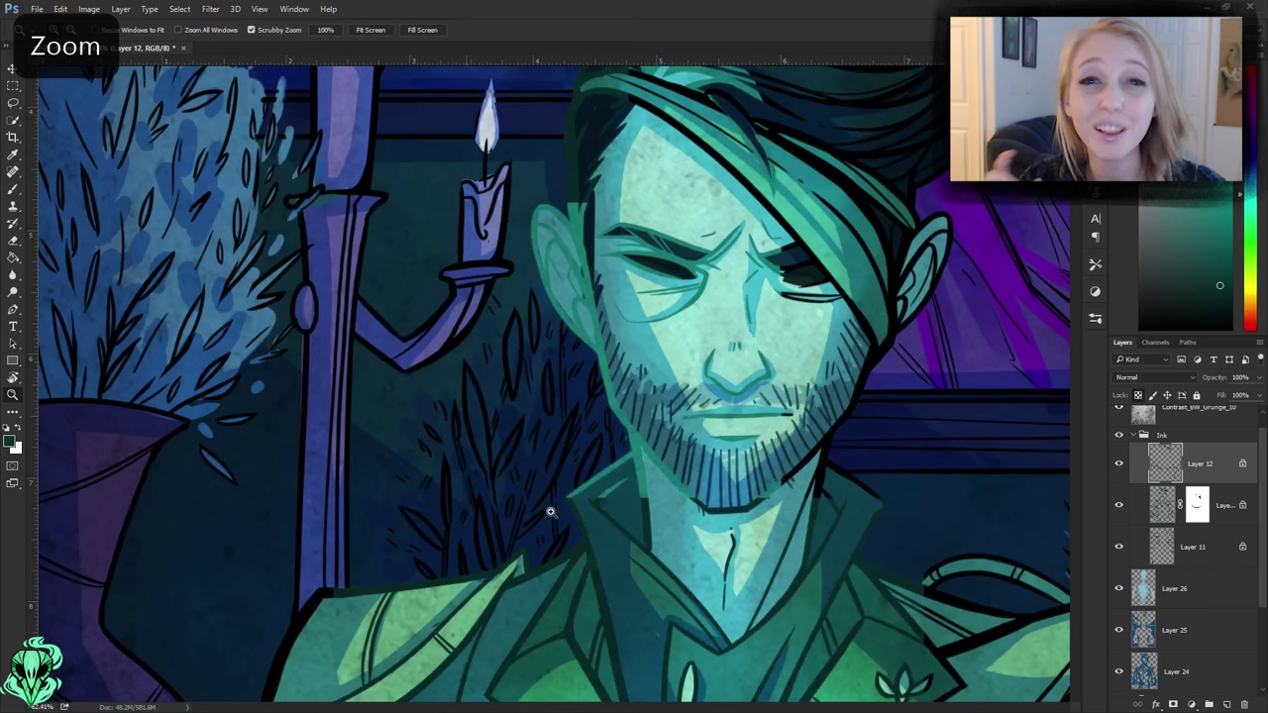
- Tint the ink lines on Layer 11 dark navy blue with a large brush
scroll(408, 582, "down", 3)
key("alt+bracketleft")
scroll(408, 582, "down", 3)
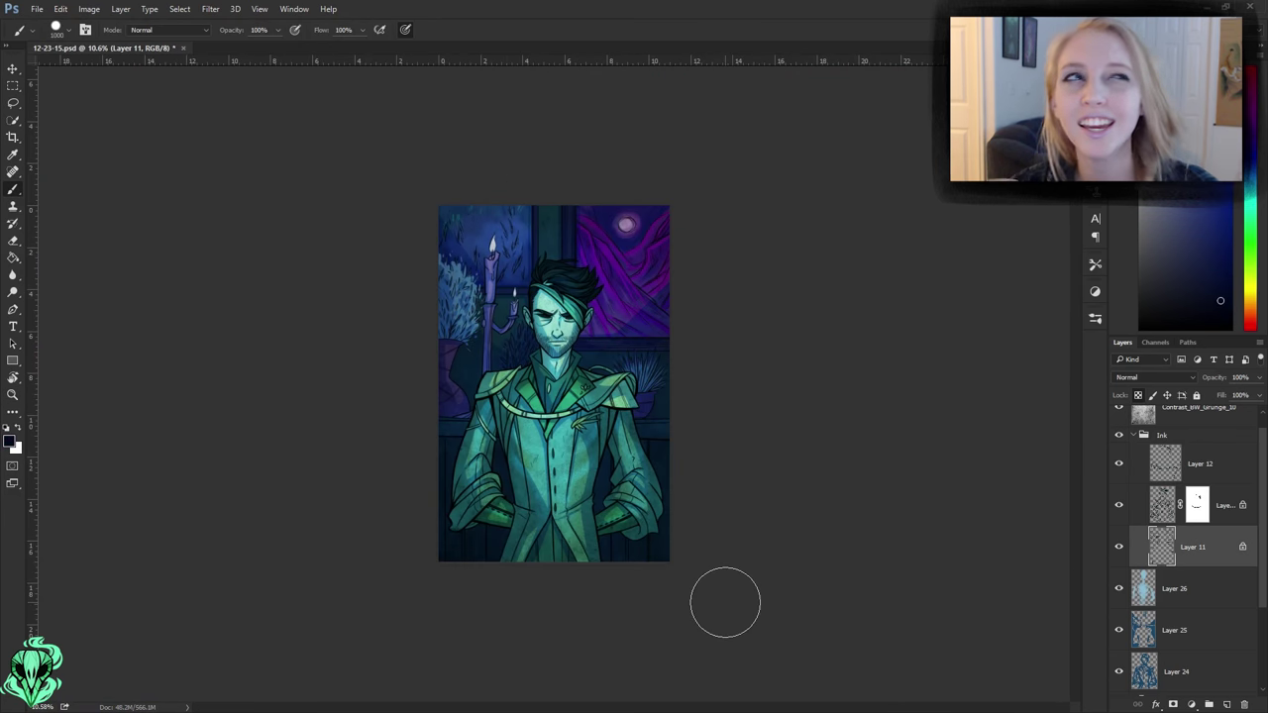
- Create Layer 28 below Layer 22 in the Background color group and paint soft lavender glows around both candle flames
key("alt+bracketleft")
key("alt+bracketleft")
key("alt+bracketleft")
key("alt+bracketleft")
key("alt+bracketleft")
key("alt+bracketleft")
key("alt+bracketleft")
key("alt+bracketleft")
key("alt+bracketleft")
key("b")
left_click(492, 239, "alt")
key("ctrl+alt+z")
left_click(493, 240)
key("bracketleft")
key("bracketright")
key("bracketright")
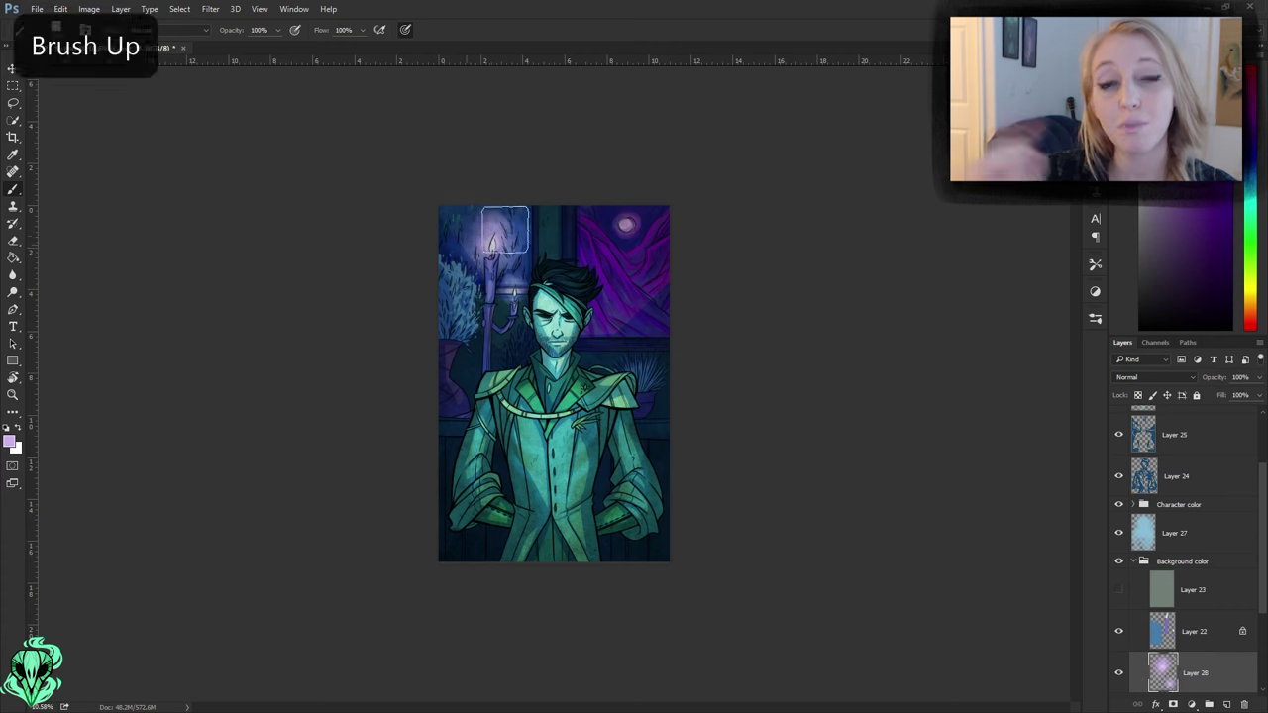
- Build up the lavender candle glow over the window on Layer 28 and shape its edges with Lasso selections
scroll(693, 282, "up", 5)
key("bracketright")
mouse_move(668, 499)
left_mouse_down()
mouse_move(674, 192)
mouse_move(687, 507)
left_mouse_up()
left_click_drag(484, 228, 483, 508)
key("bracketleft")
left_click_drag(508, 559, 814, 440)
left_click_drag(785, 310, 674, 483)
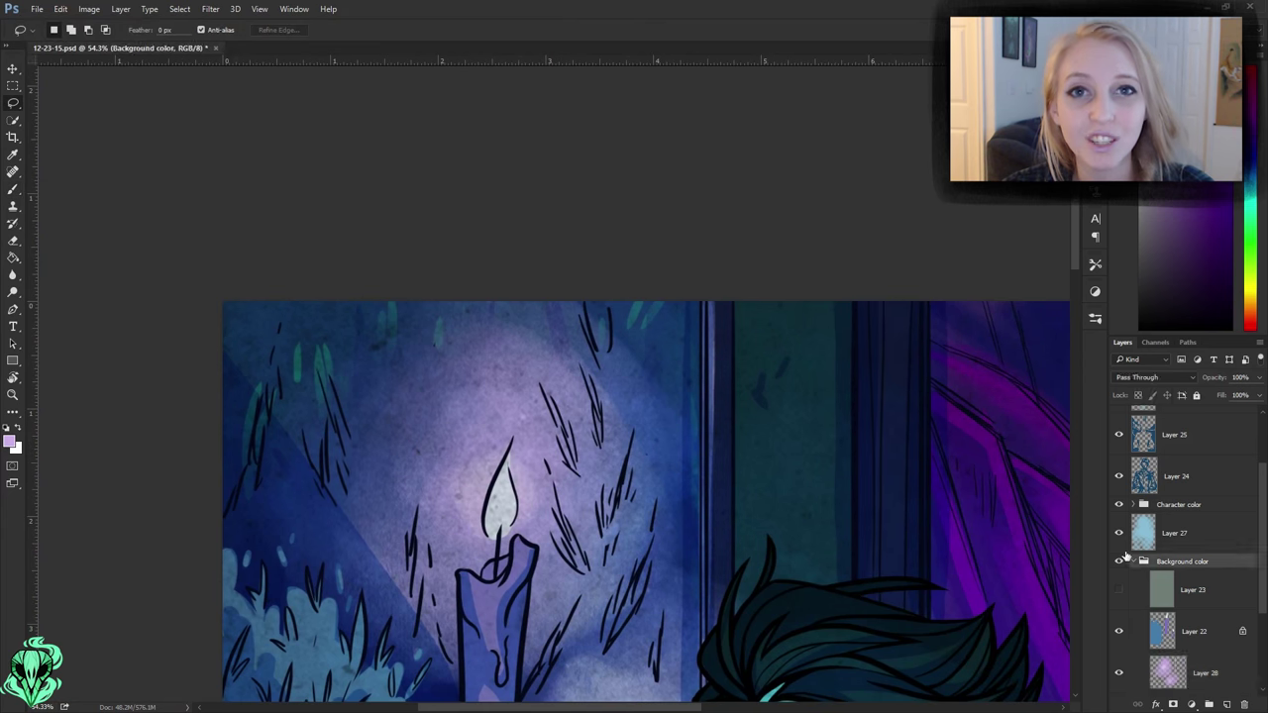
- Create Layer 29 above Layer 26 and paint lavender light onto the bushy plant and the candles
key("b")
left_click(942, 589)
key("bracketright")
left_click_drag(871, 618, 889, 504)
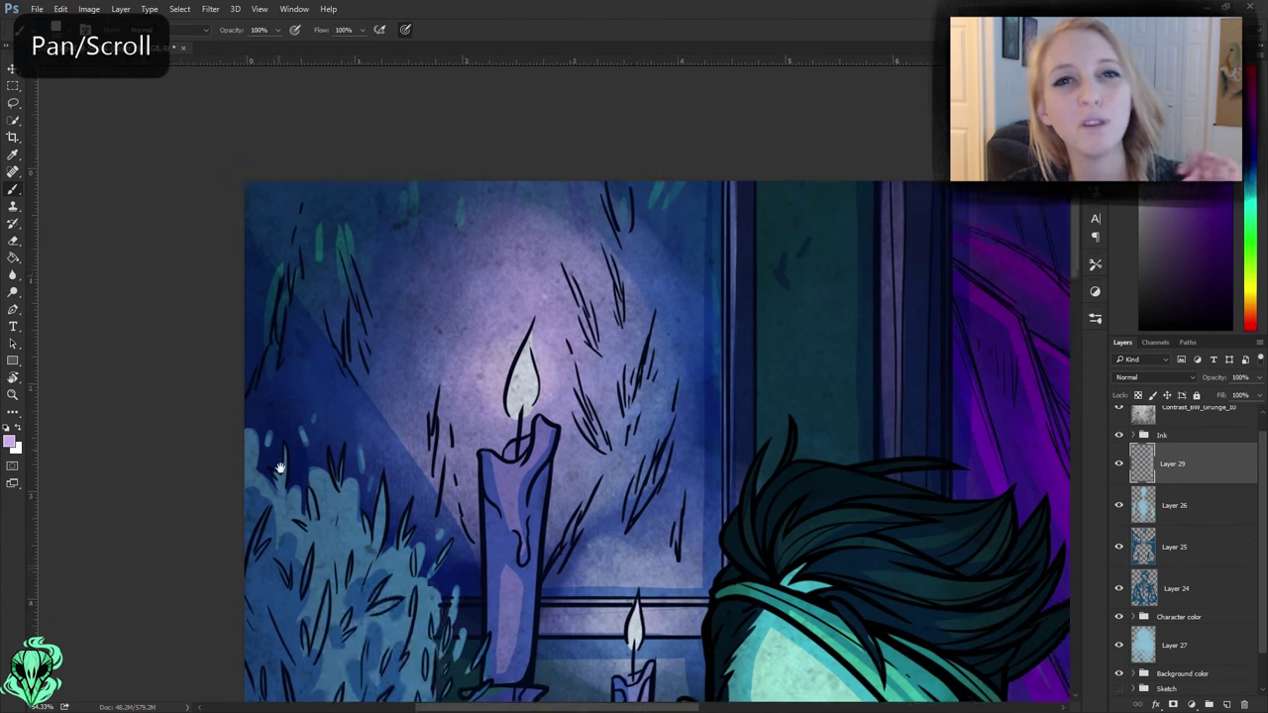
left_click_drag(366, 524, 377, 425)
key("b")
left_click_drag(334, 481, 357, 301)
key("bracketright")
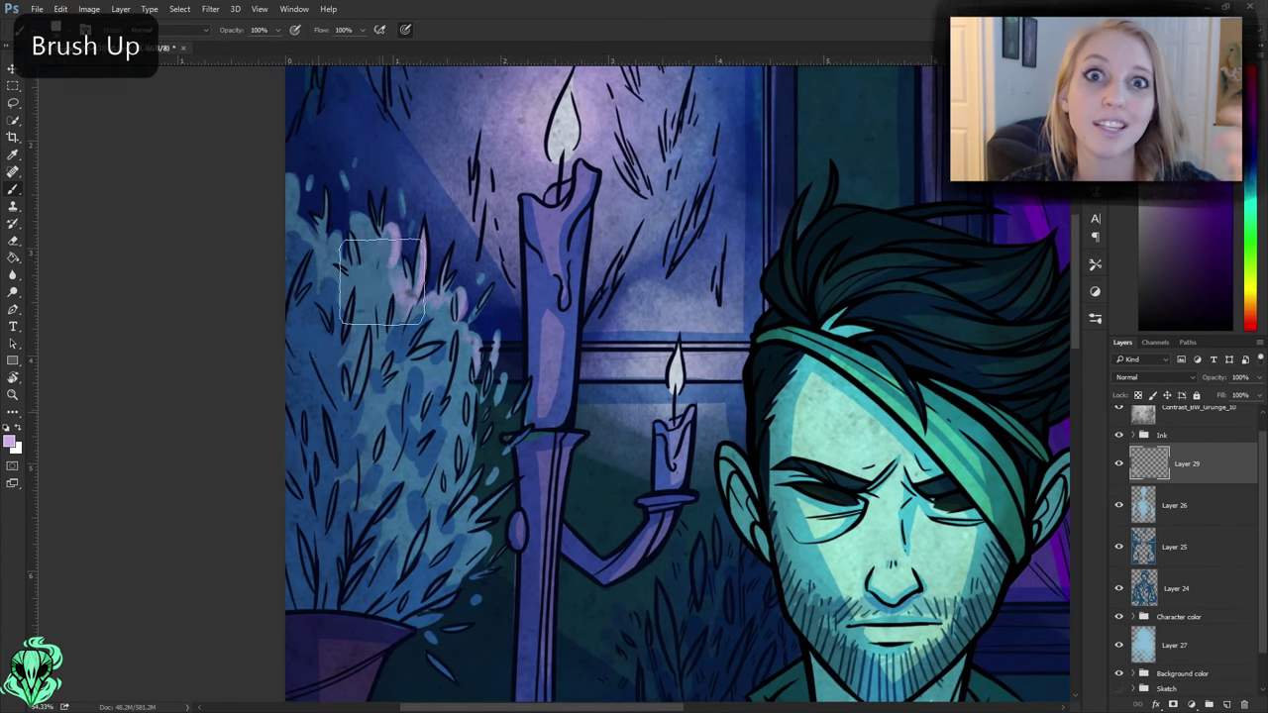
left_click_drag(436, 455, 377, 362)
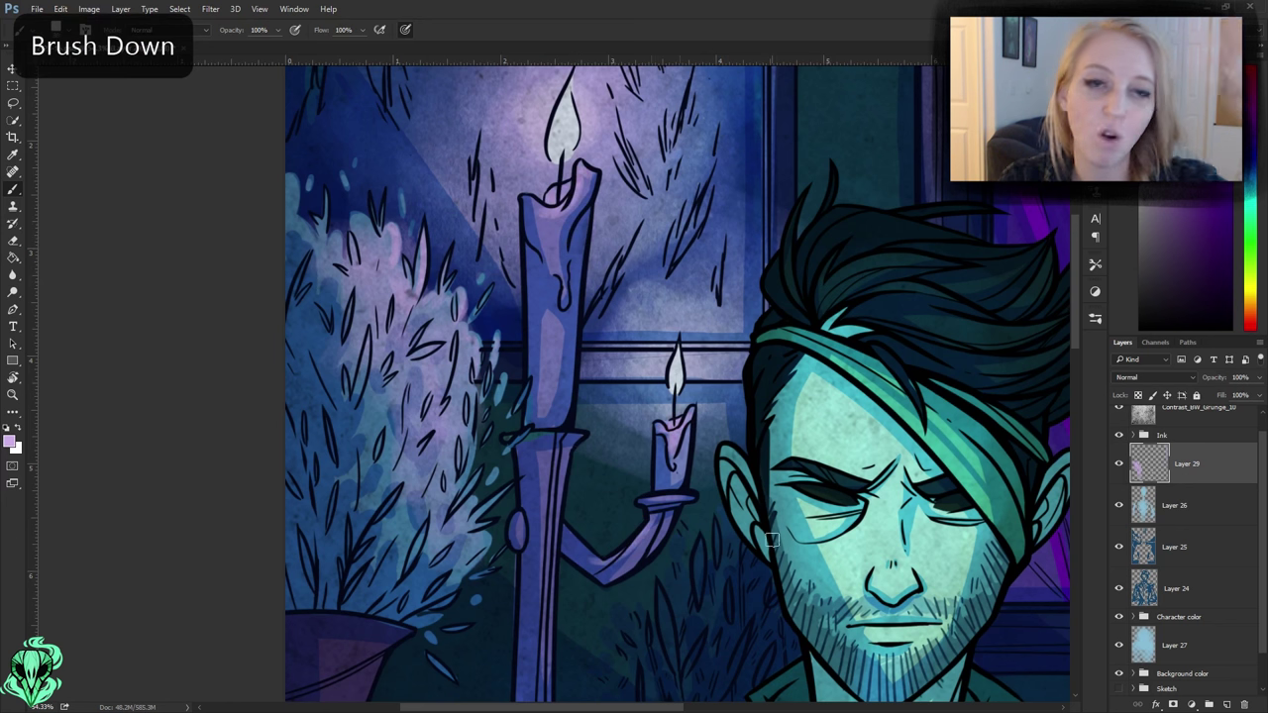
- Set Layer 29 to Overlay and paint lavender light on the face, shoulders and coat, adjusting the brush size
key("shift+alt+o")
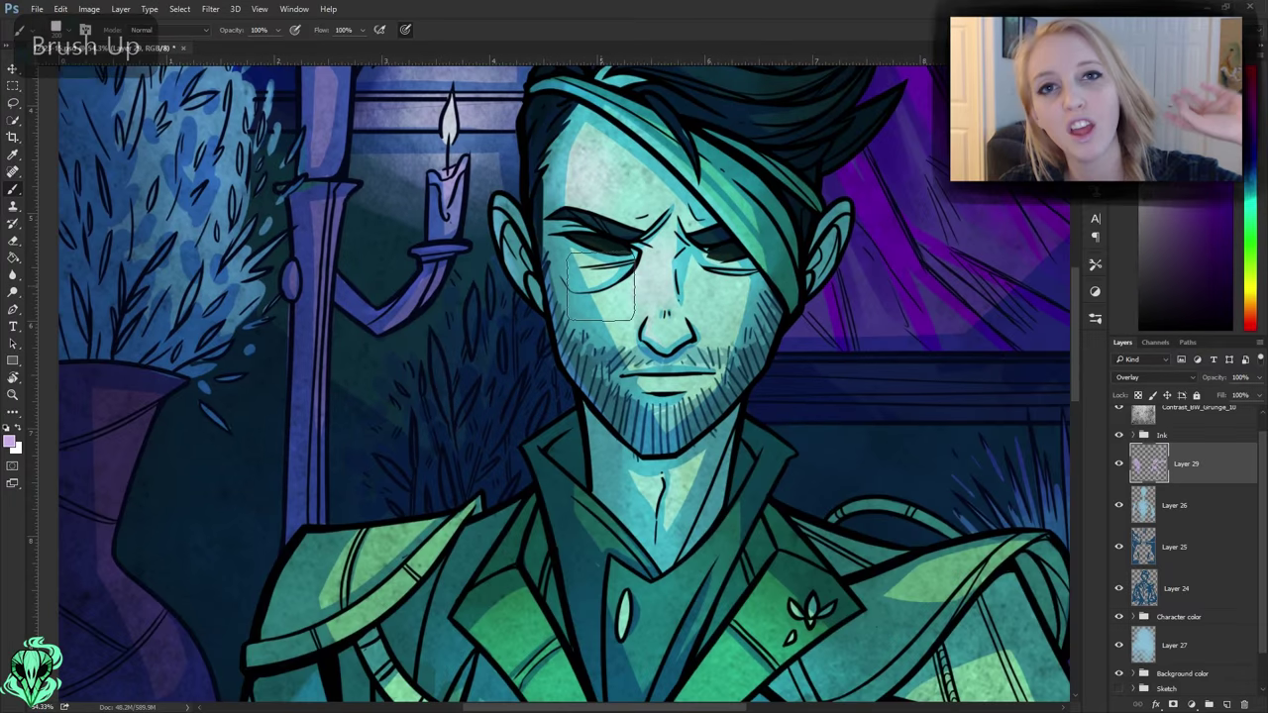
key("bracketleft")
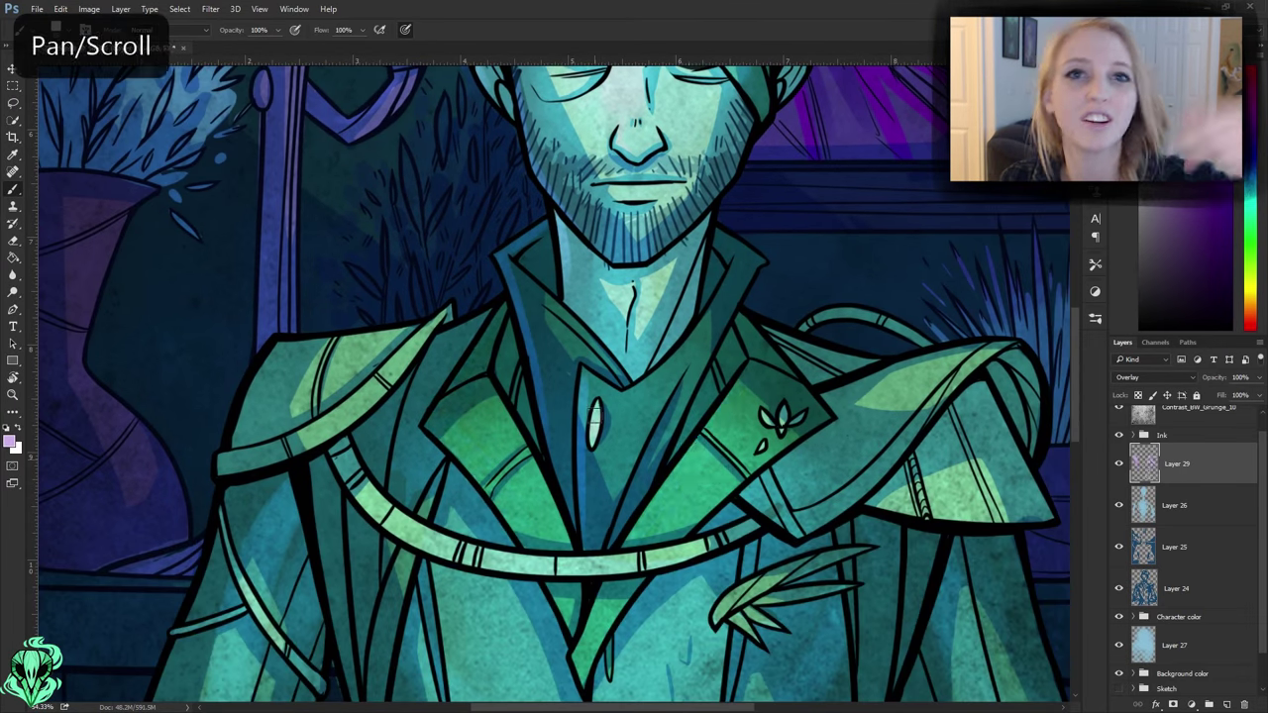
key("bracketright")
key("bracketleft")
left_click_drag(634, 297, 386, 432)
left_click_drag(387, 595, 730, 188)
key("bracketleft")
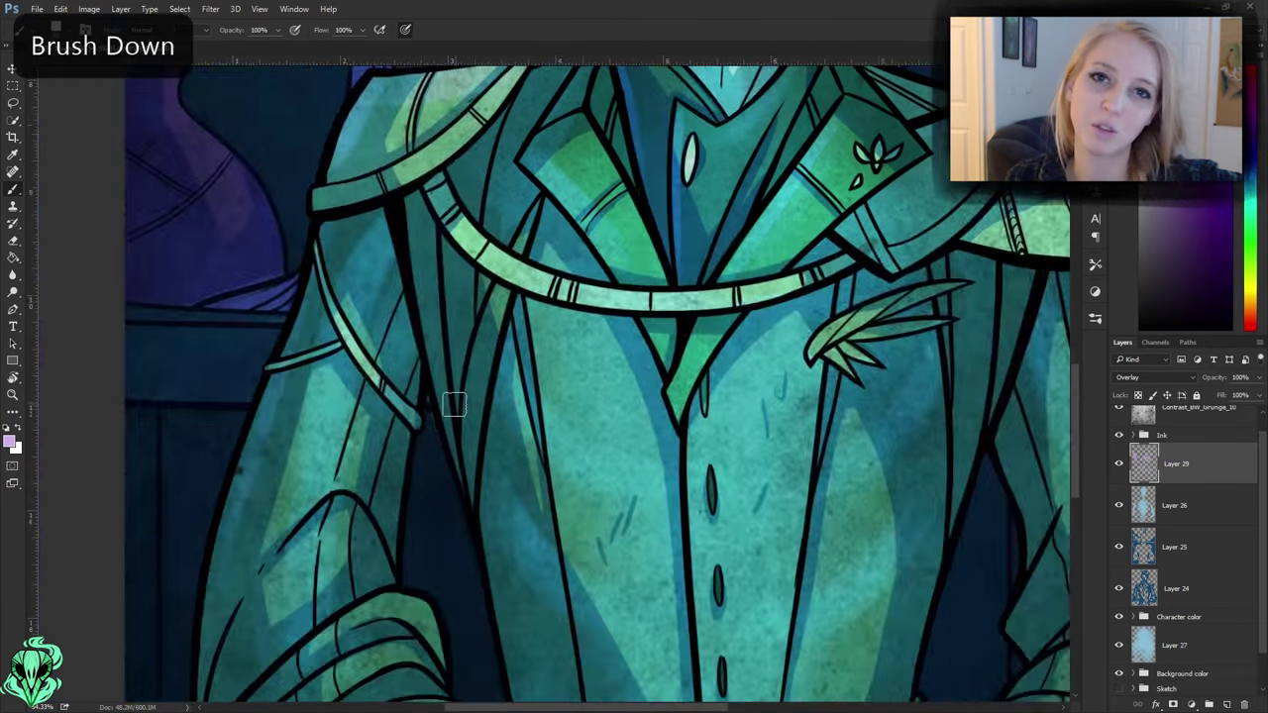
- Paint a very large lavender glow across the candles, hair and picture on Layer 29
key("bracketright")
key("bracketright")
key("bracketright")
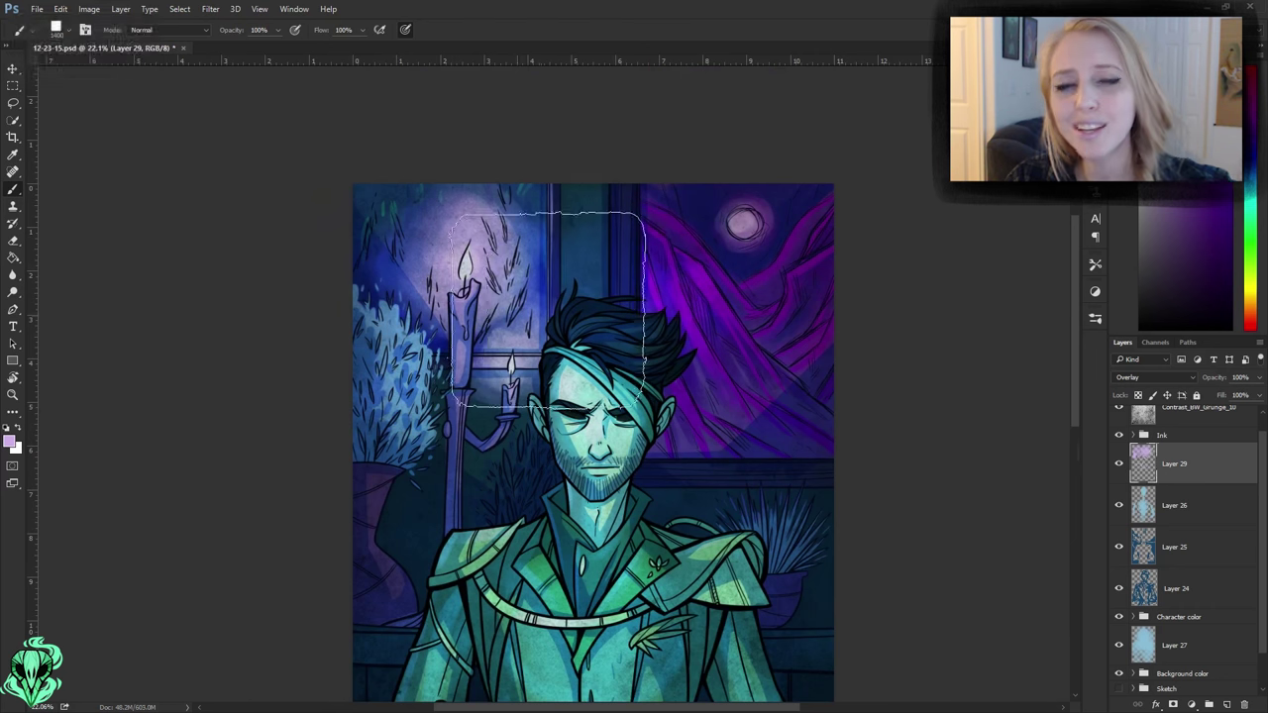
key("bracketleft")
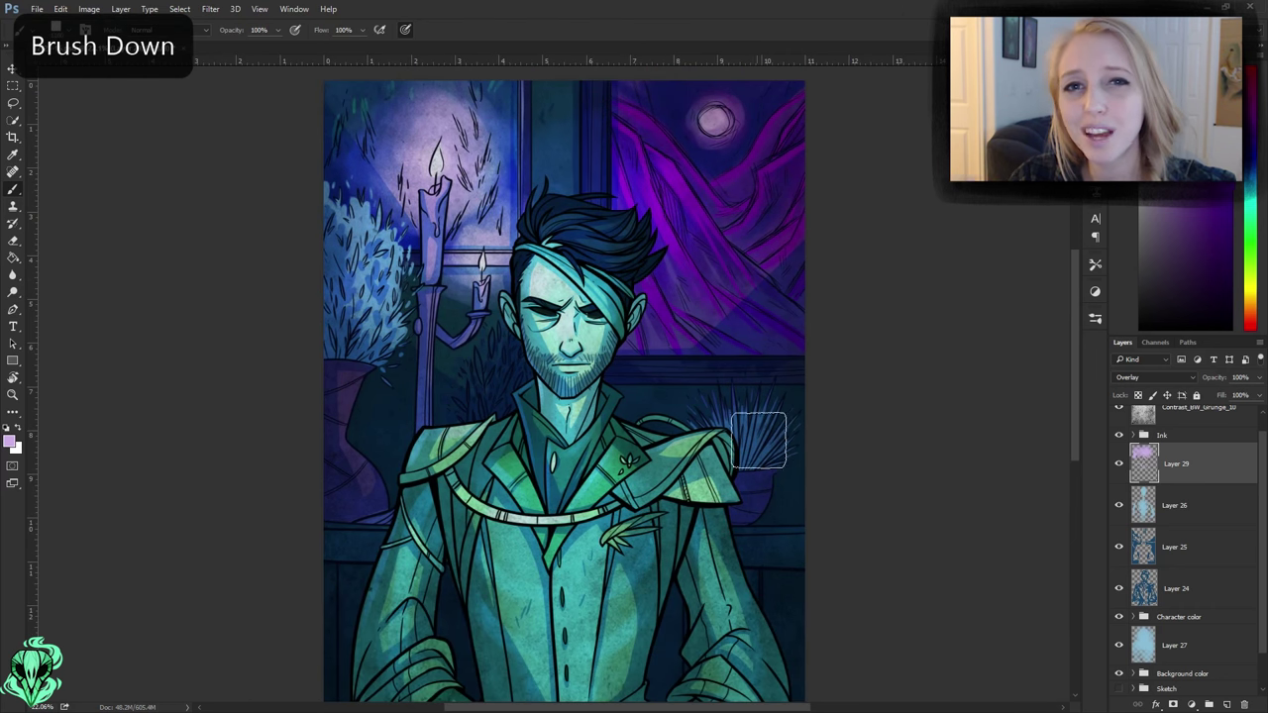
- Brighten the spiky potted plant and the plant beneath the small candle with smaller lavender strokes on Layer 29
key("BackSpace")
key("bracketleft")
key("bracketright")
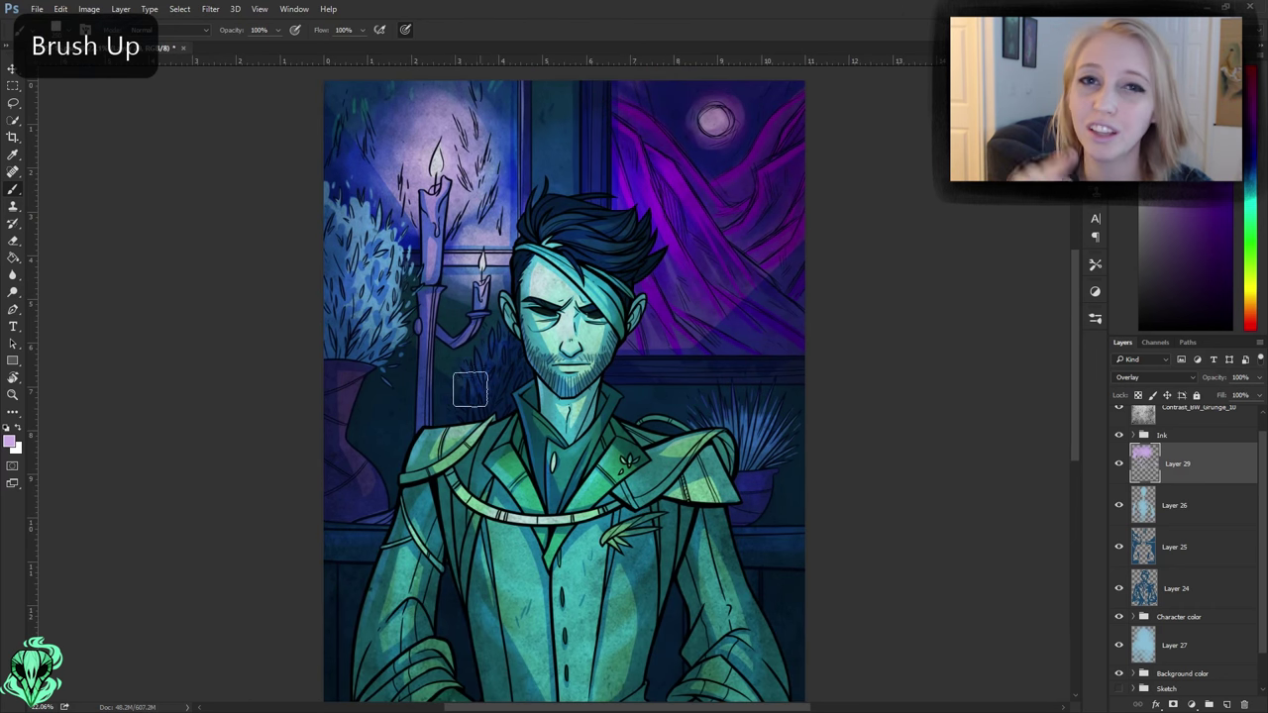
scroll(511, 385, "up", 3)
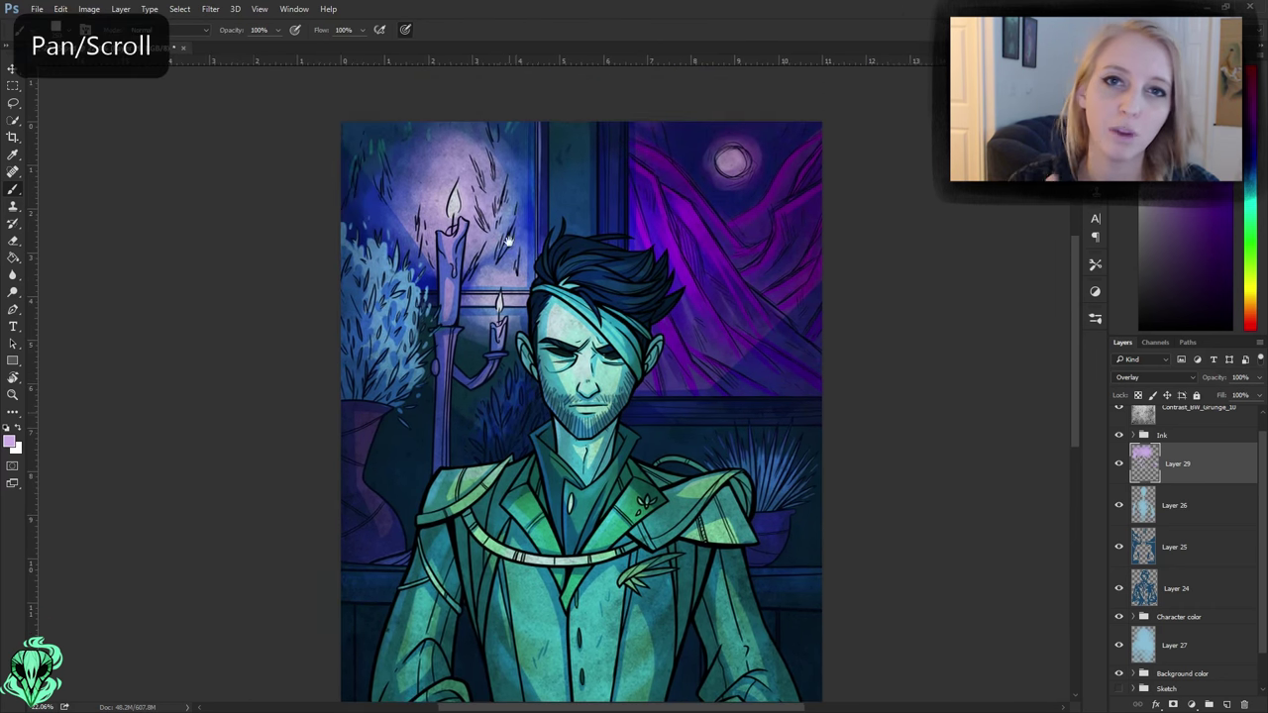
- Spread the lavender candlelight over the window and shoulders on Layer 29, trim the excess with the Eraser and save
key("BackSpace")
key("bracketright")
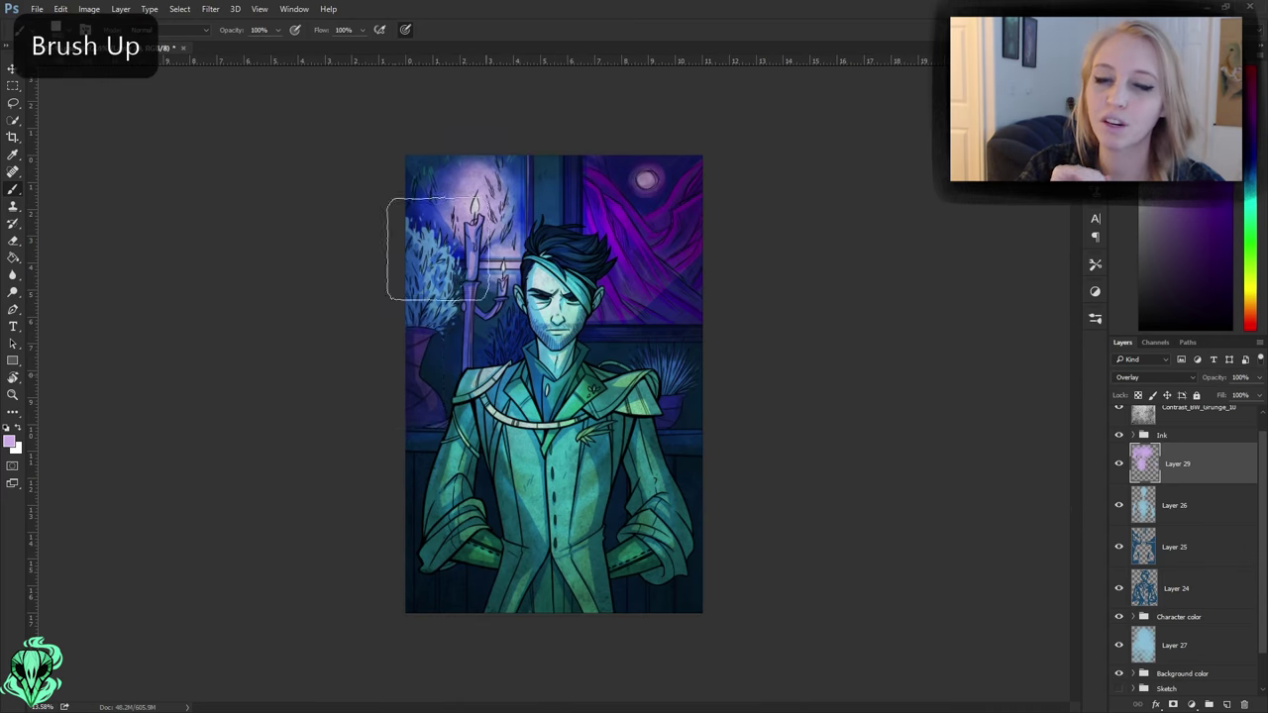
key("BackSpace")
right_click(486, 248)
key("Escape")
key("e")
key("ctrl+s")
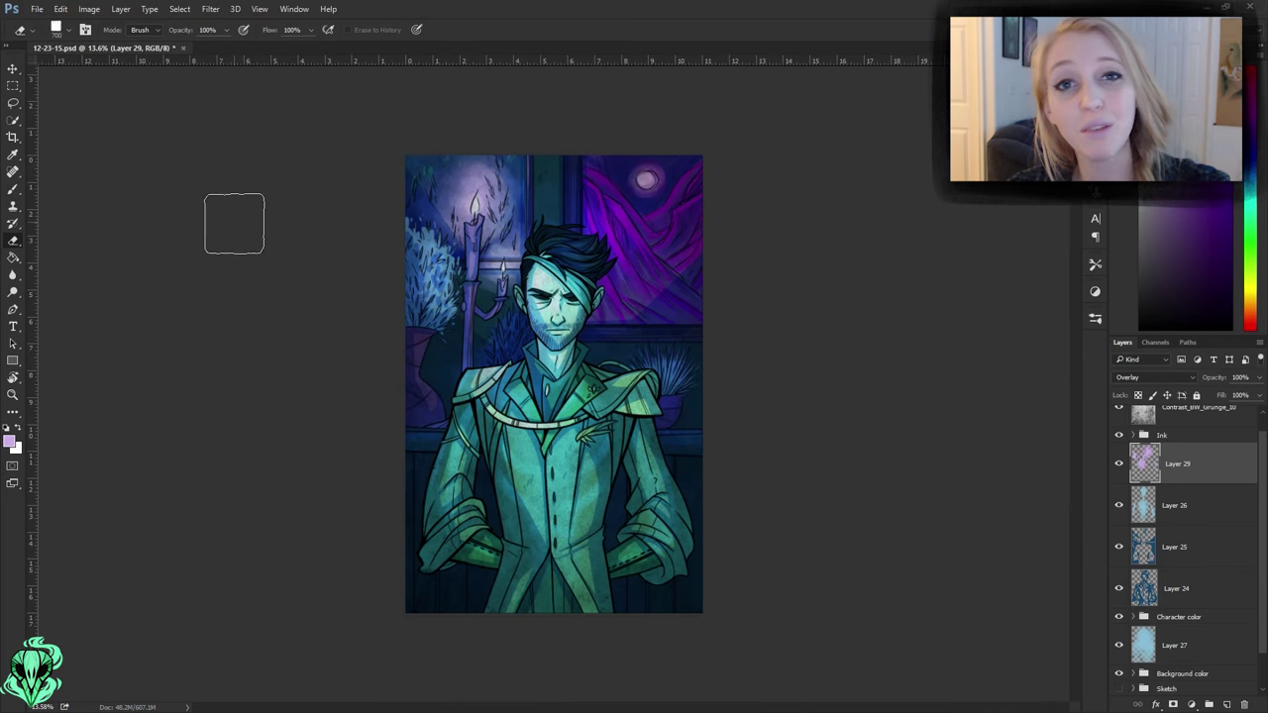
- Change the blend mode of the background shadow layer, Layer 25
left_click(1176, 547)
left_click(1154, 377)
left_click(1155, 377)
- Duplicate Layer 24, set the original to Multiply at 39% opacity and the copy to Overlay at 71% opacity
left_click(1177, 588)
left_click(1154, 377)
key("Escape")
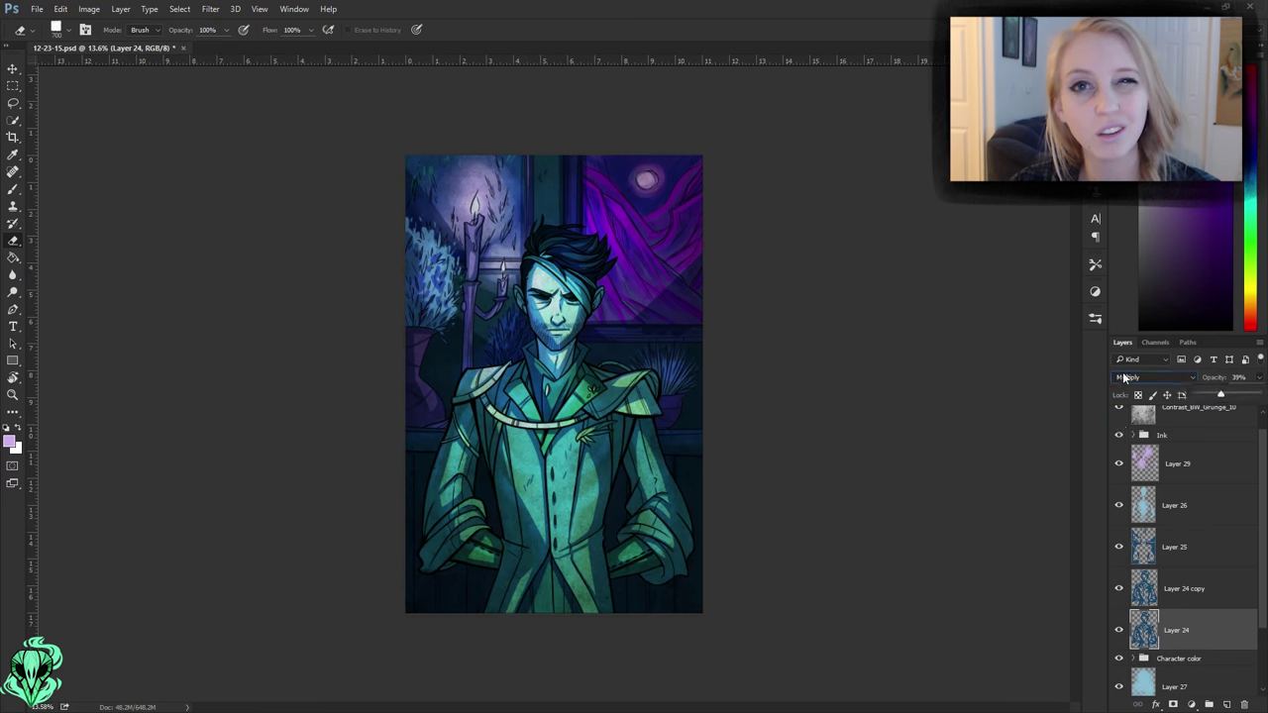
key("alt+bracketright")
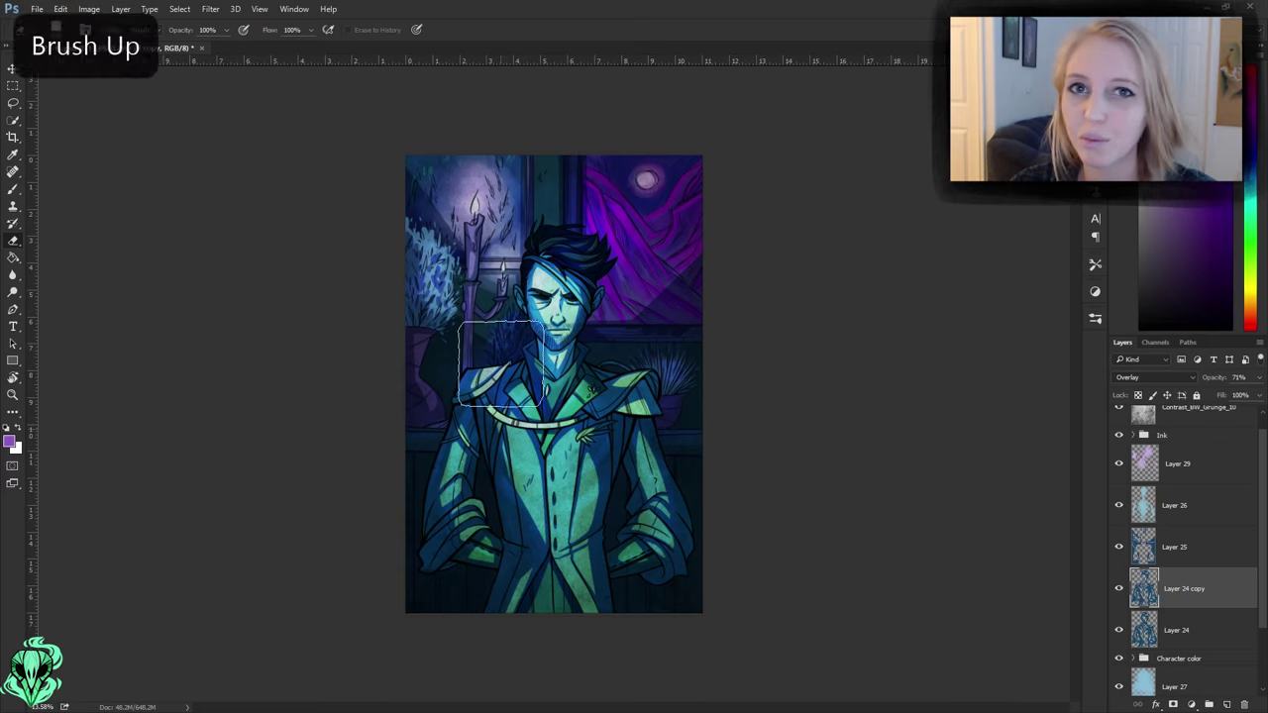